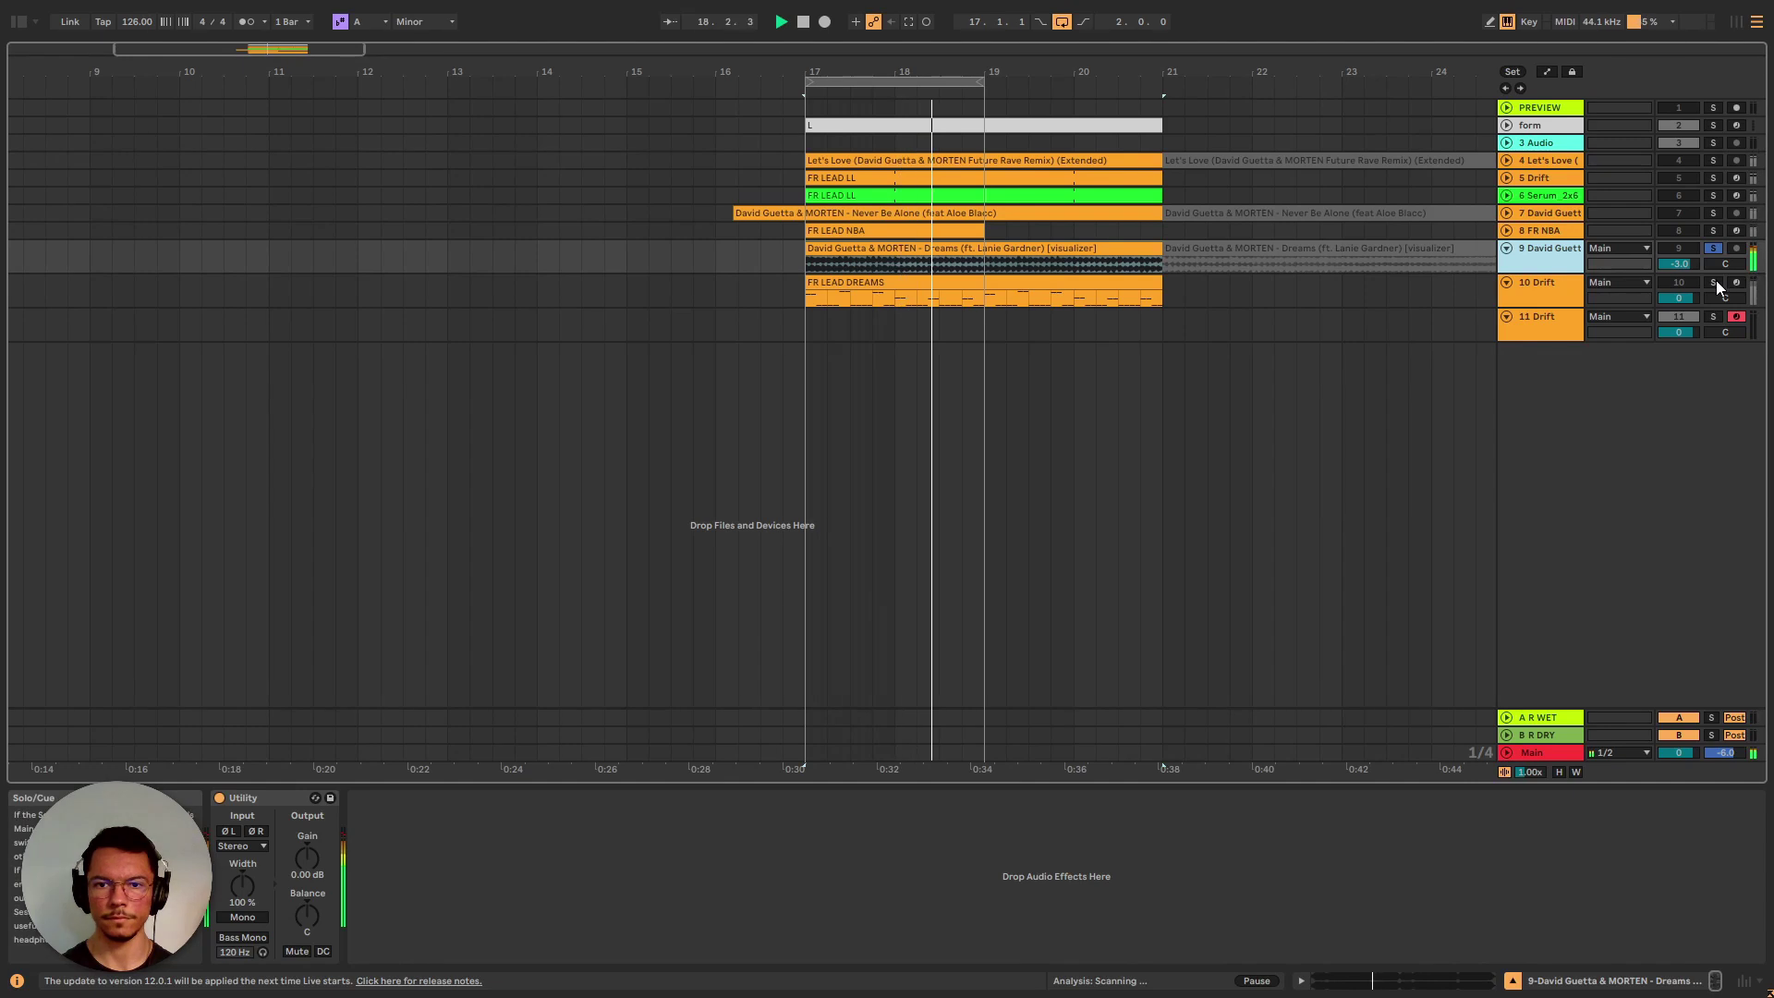
Step: Audition the David Guetta & MORTEN reference tracks against their recreated leads by soloing tracks 10, 7, 8, 4 and 5 in turn
left_click(1714, 282)
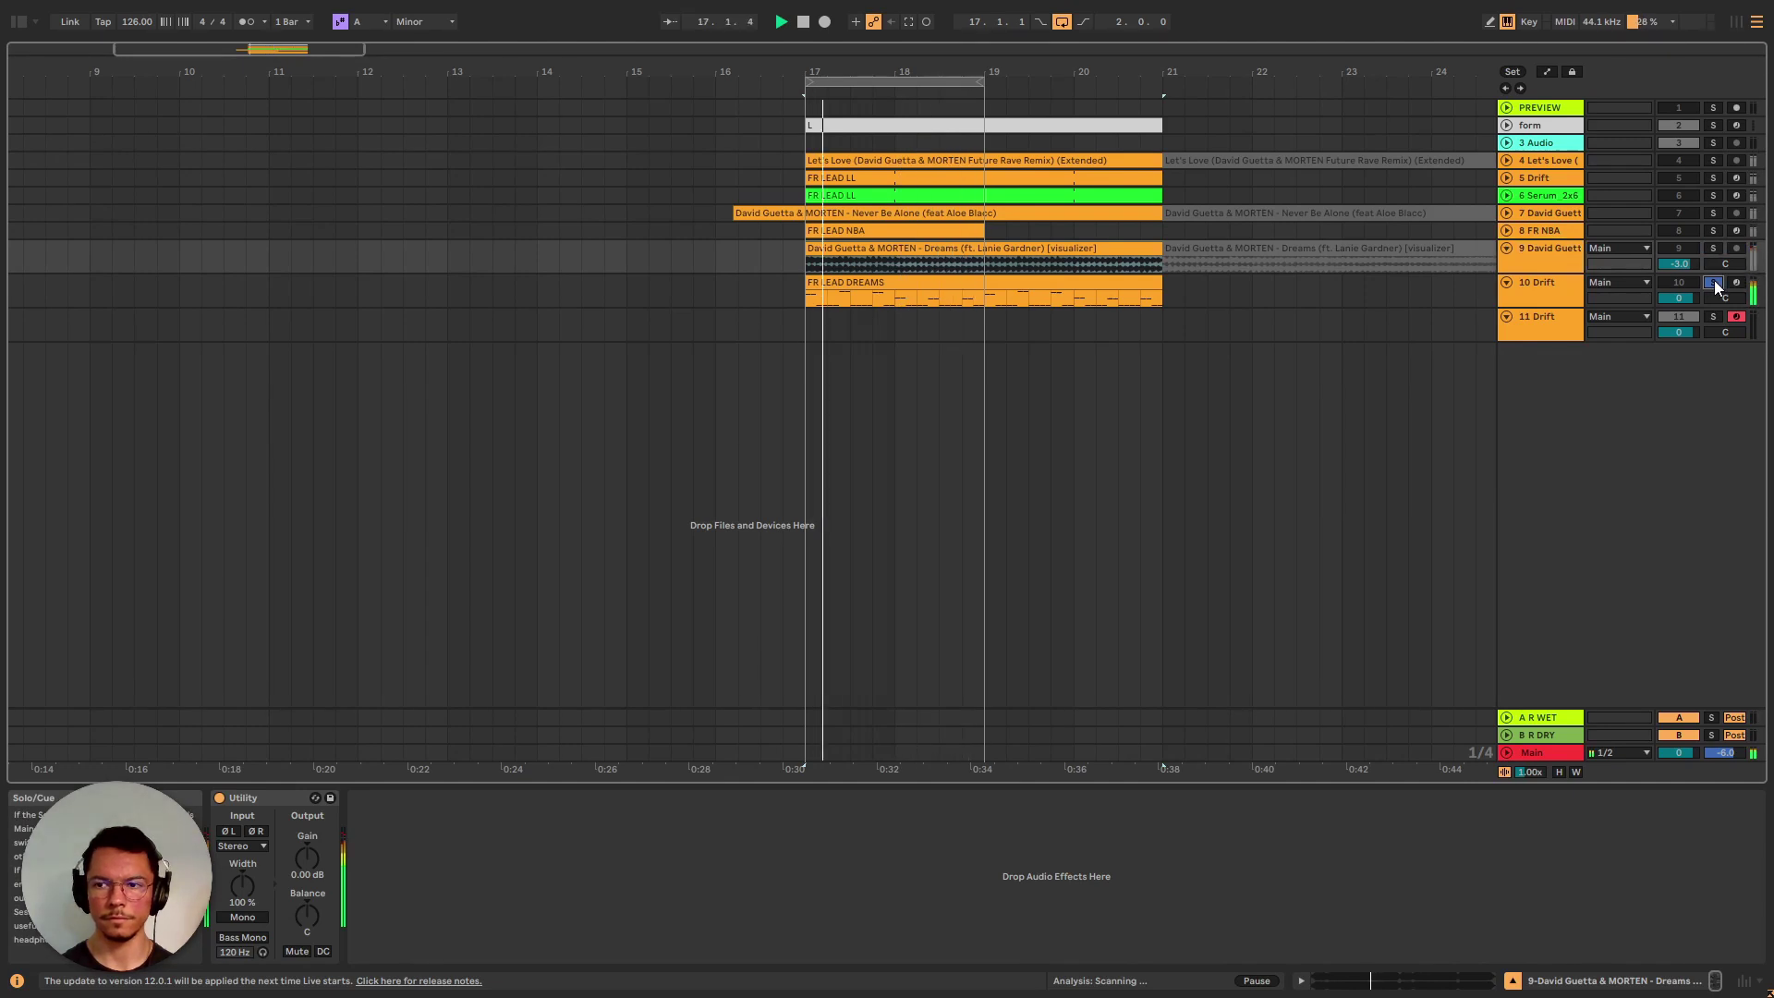
left_click(1715, 213)
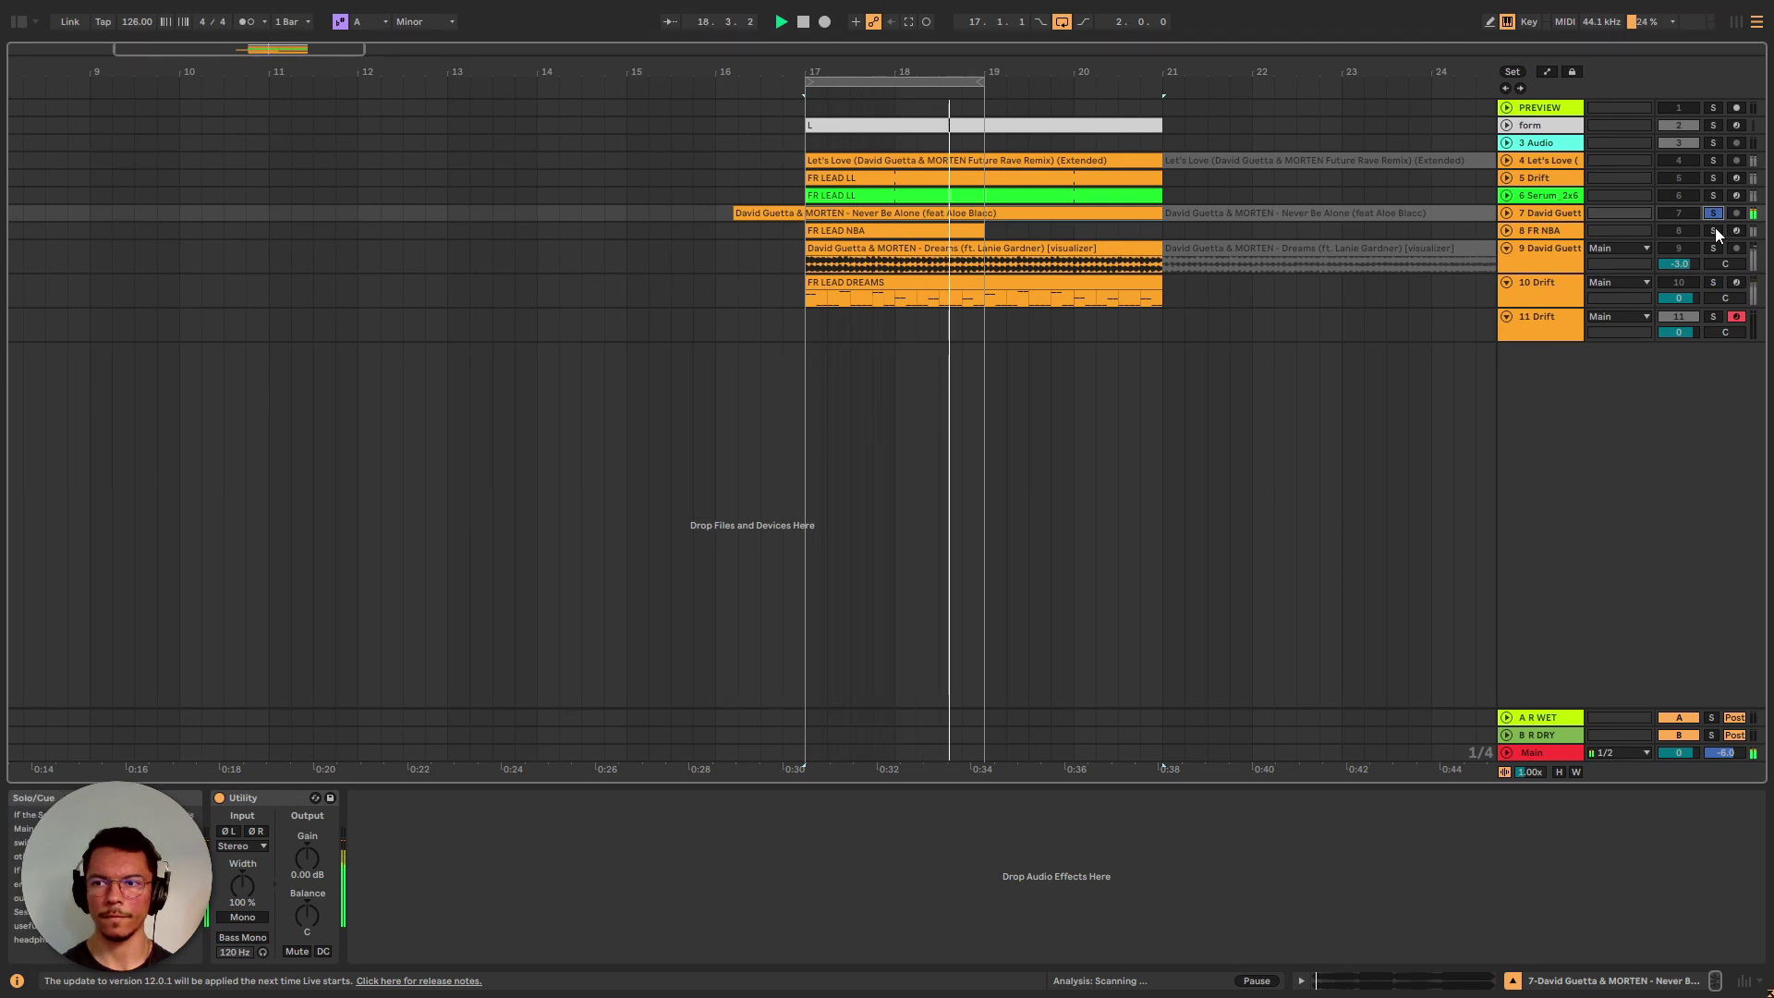
left_click(1714, 231)
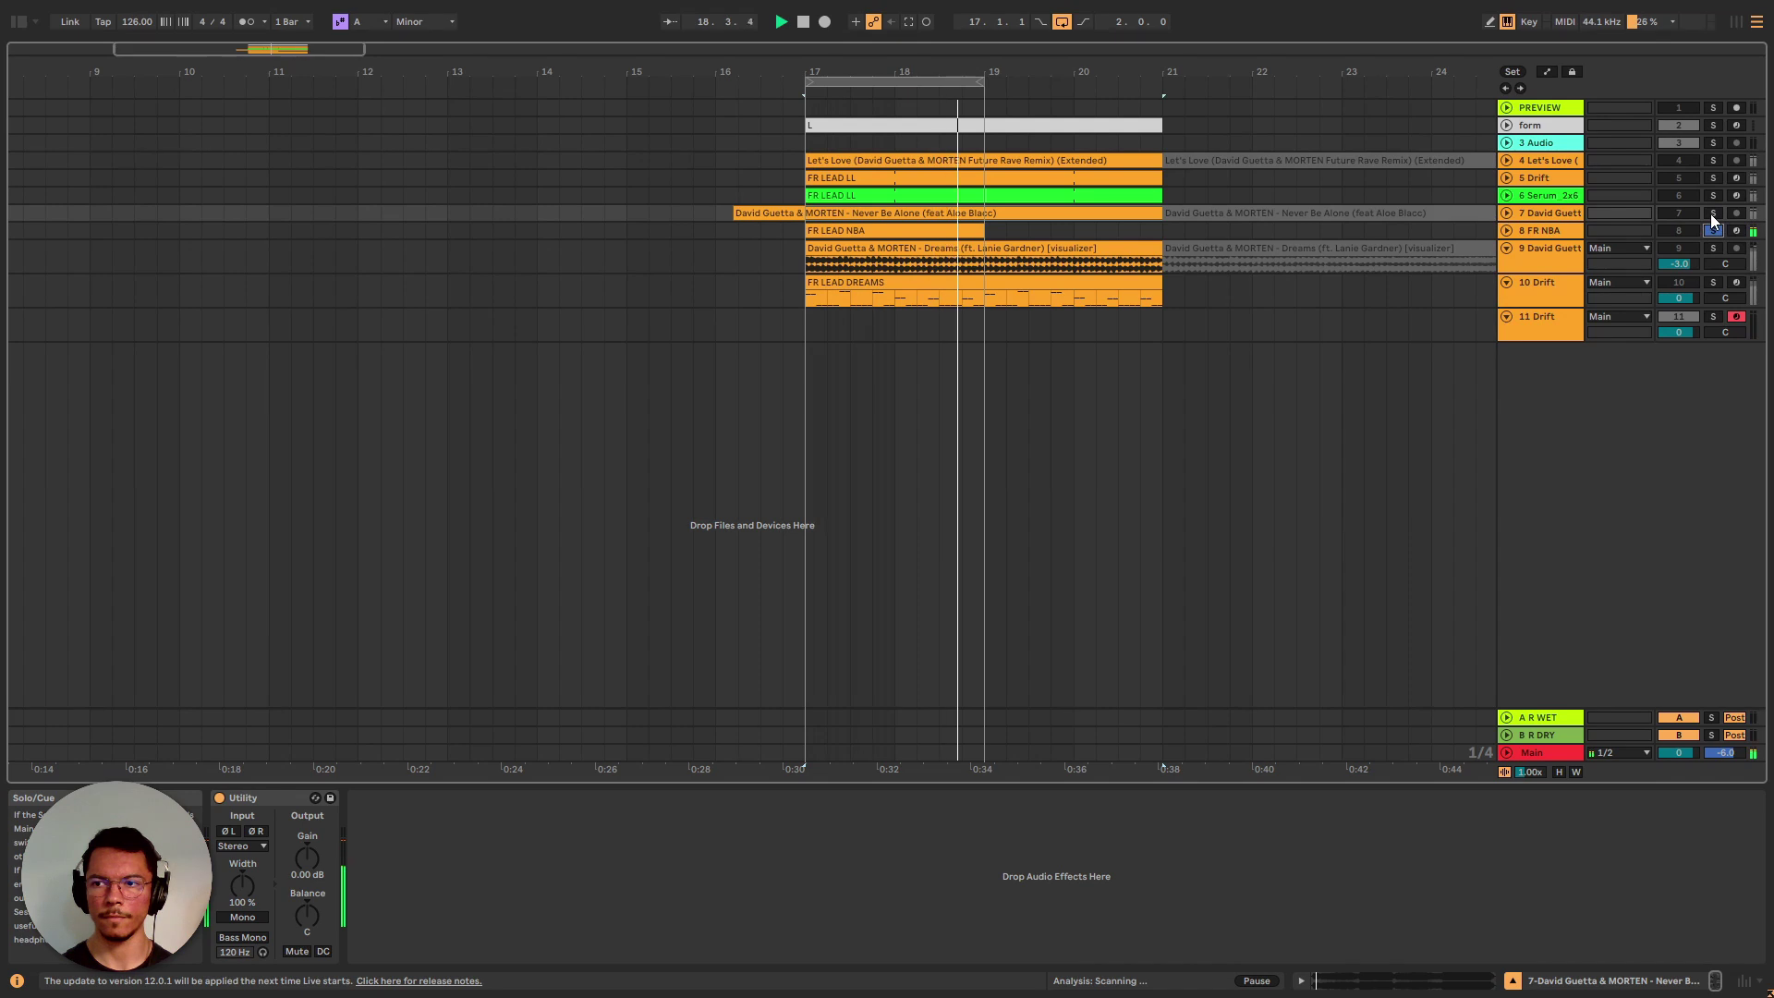
left_click(1713, 161)
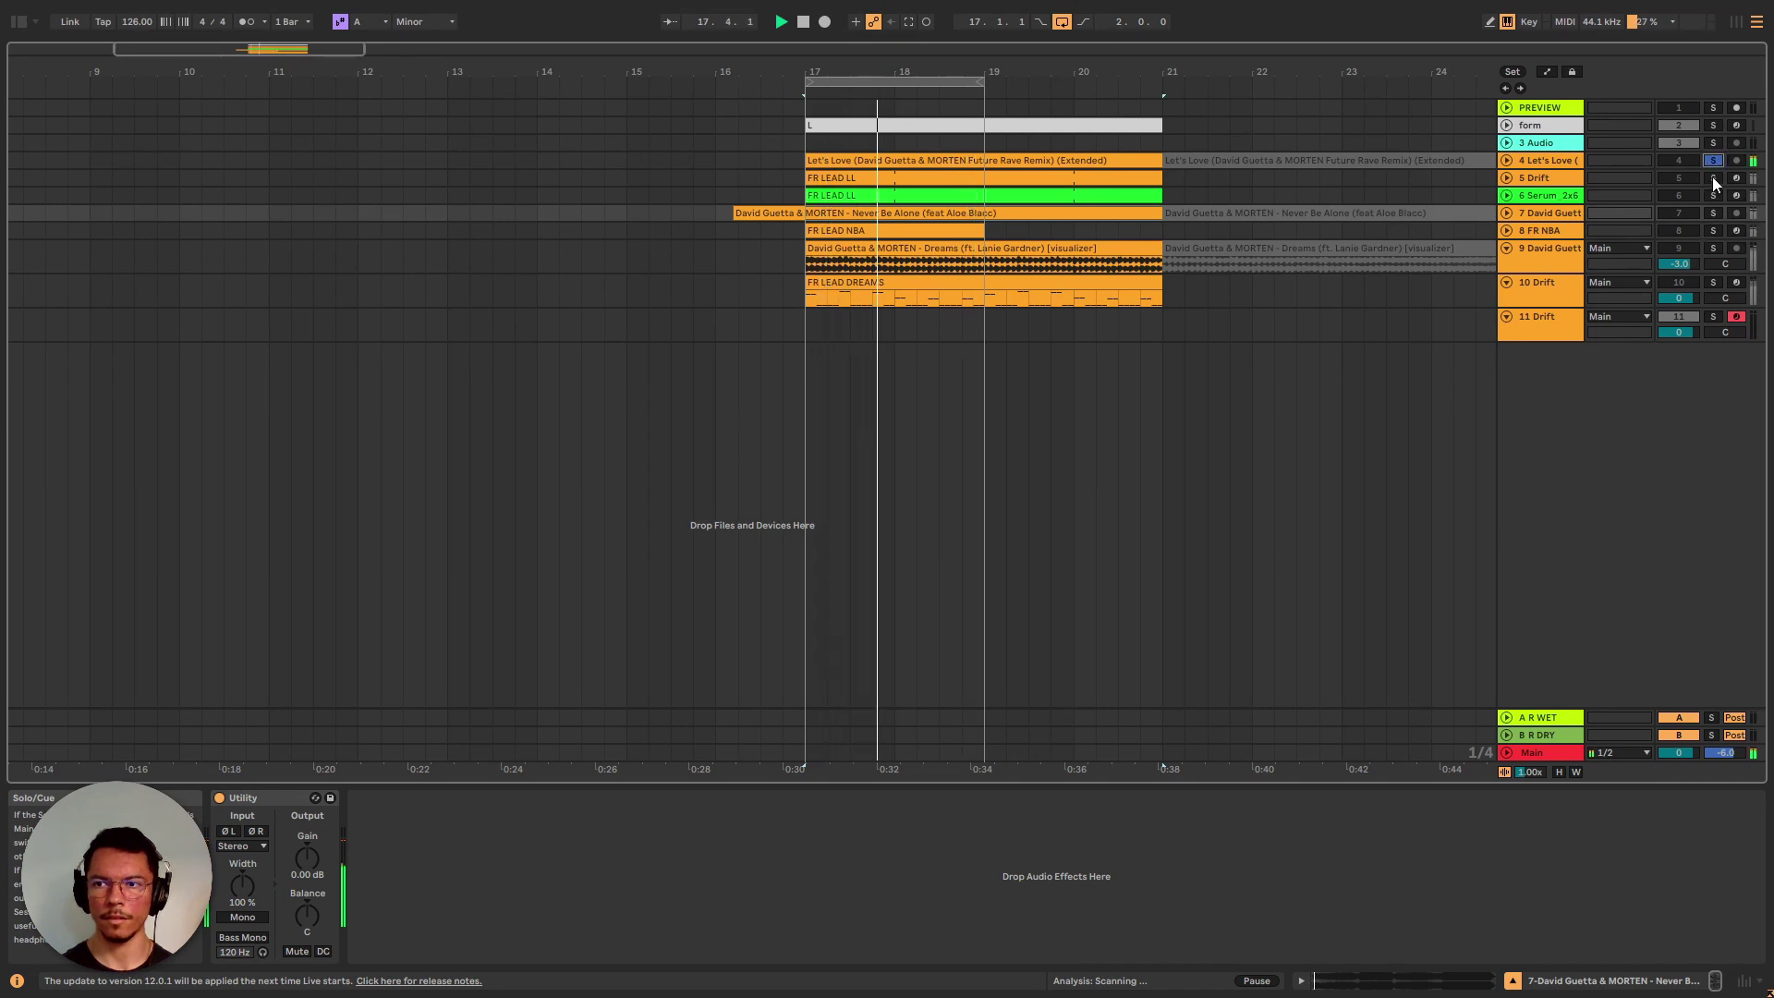
left_click(1712, 177)
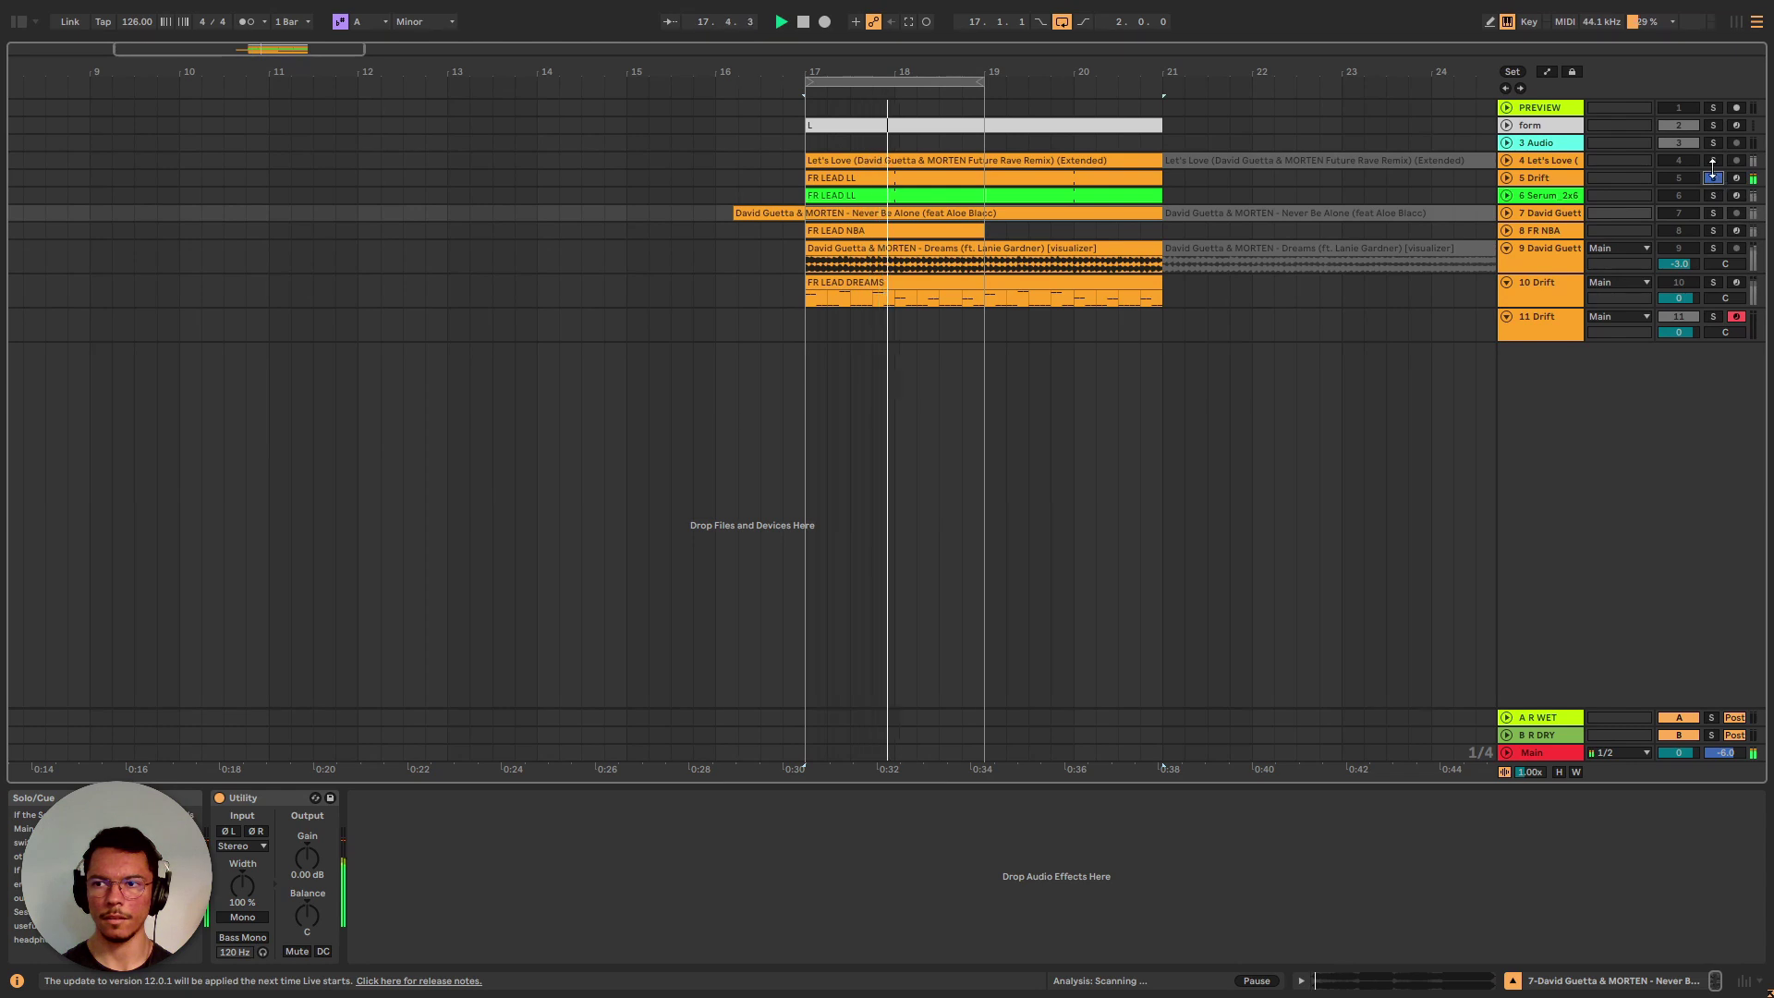
left_click(1713, 161)
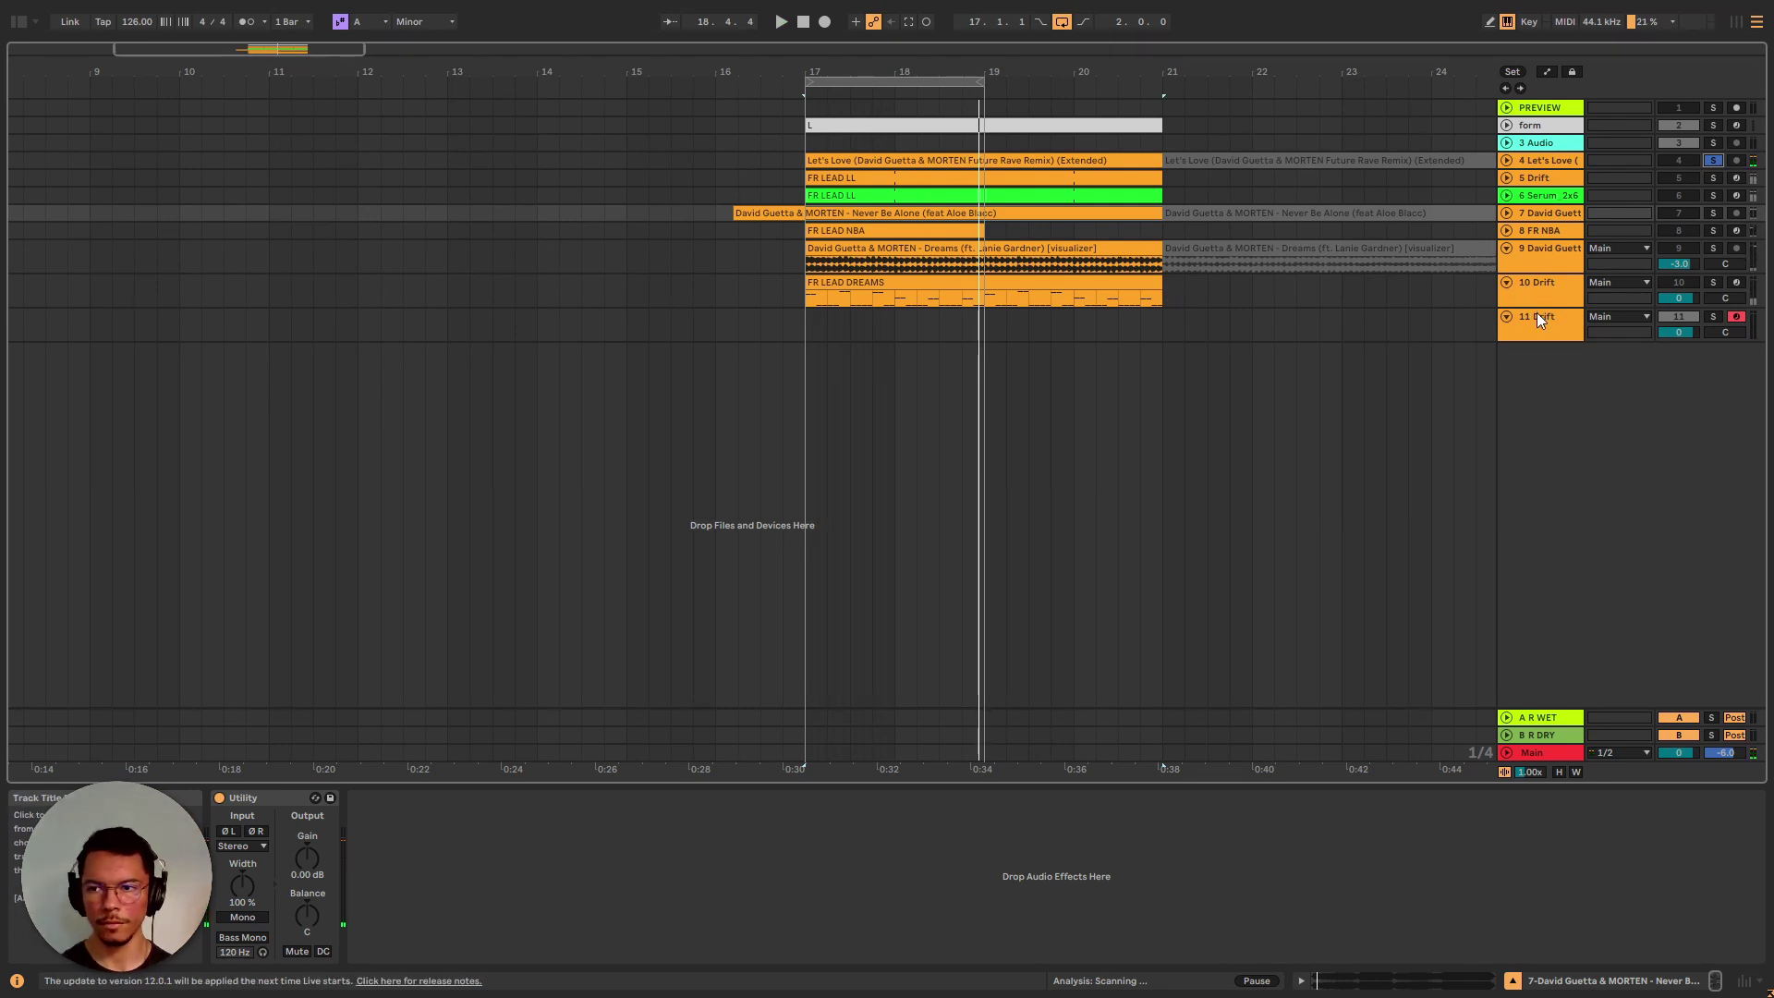
Step: Examine the Drift synth and effects chain of the FR LEAD DREAMS track, ending on the 11 Drift track's device
left_click(1558, 326)
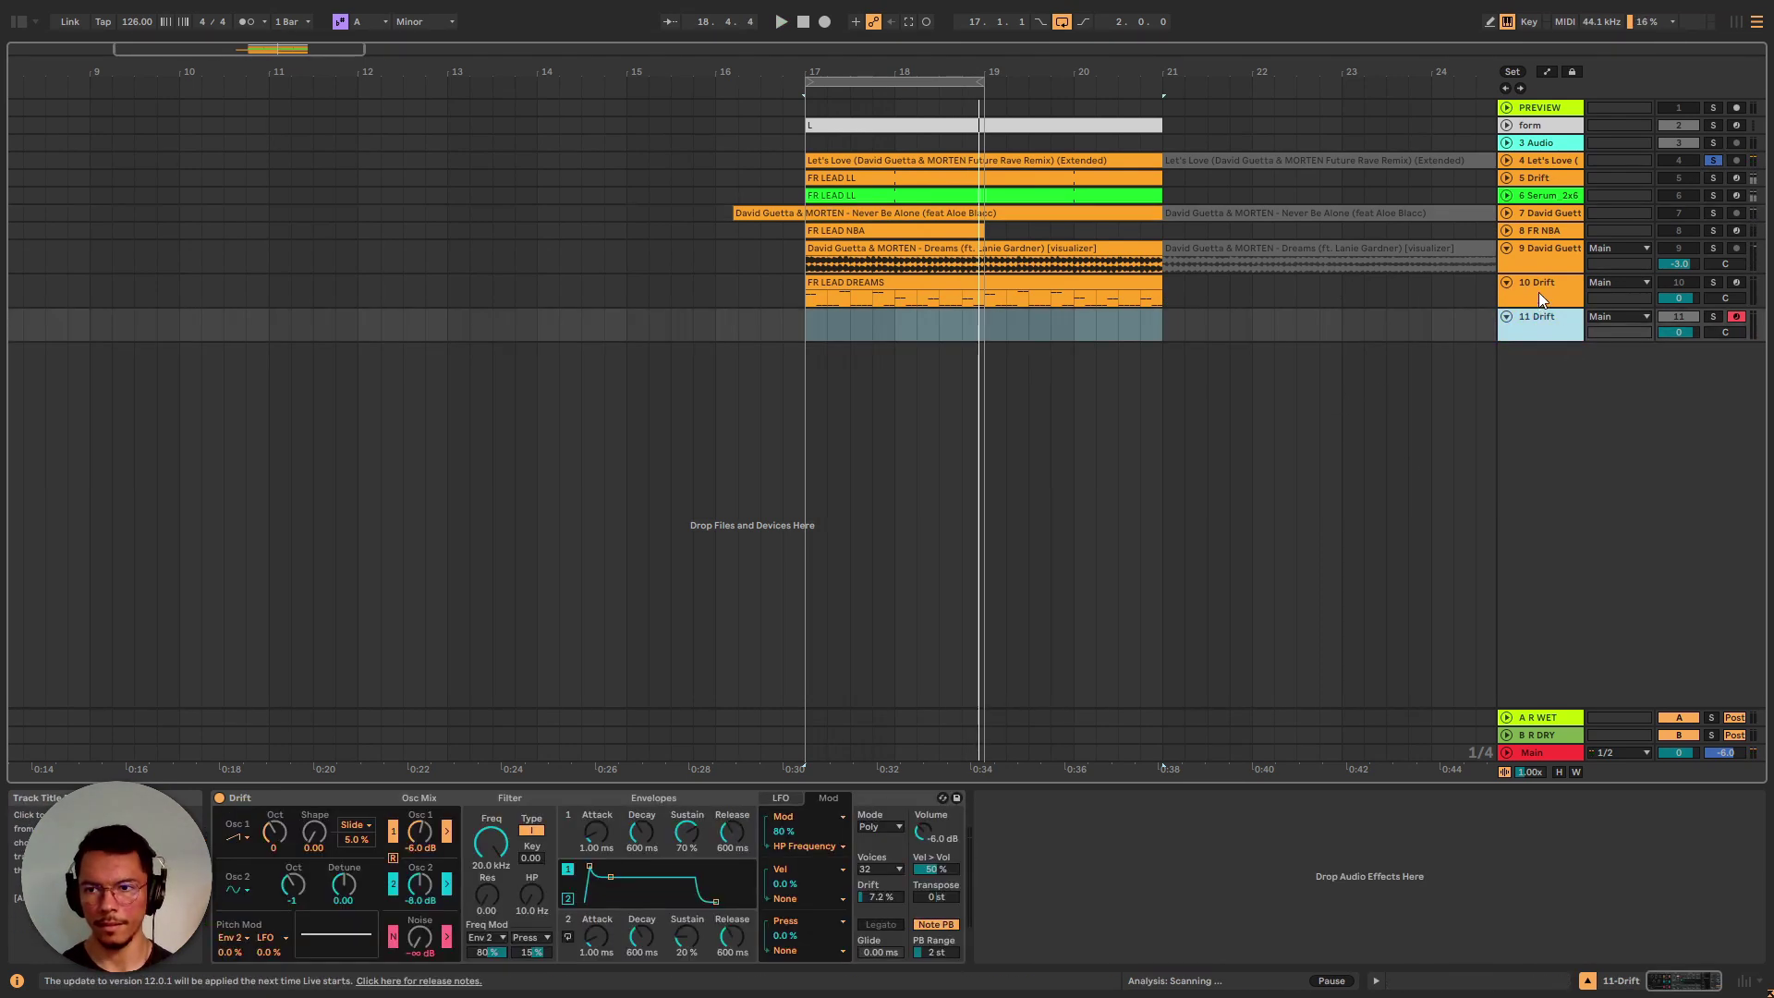
left_click(1538, 292)
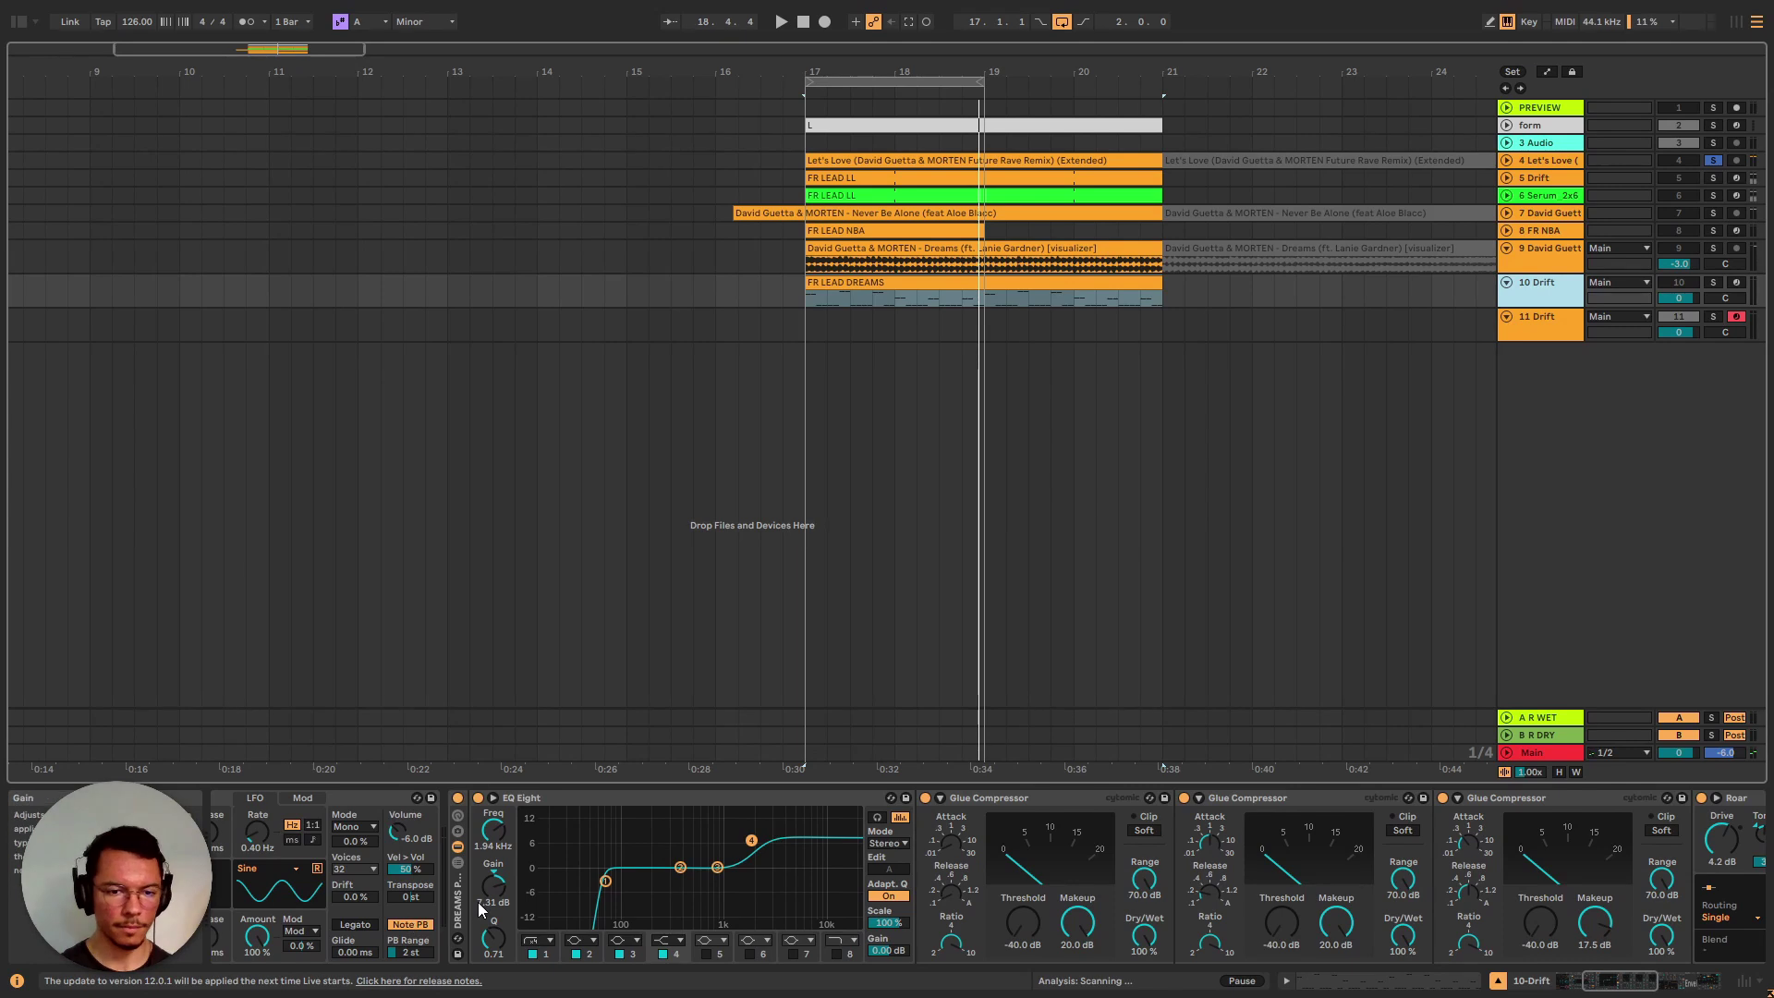
scroll(478, 906, "left", 5)
left_click(292, 800)
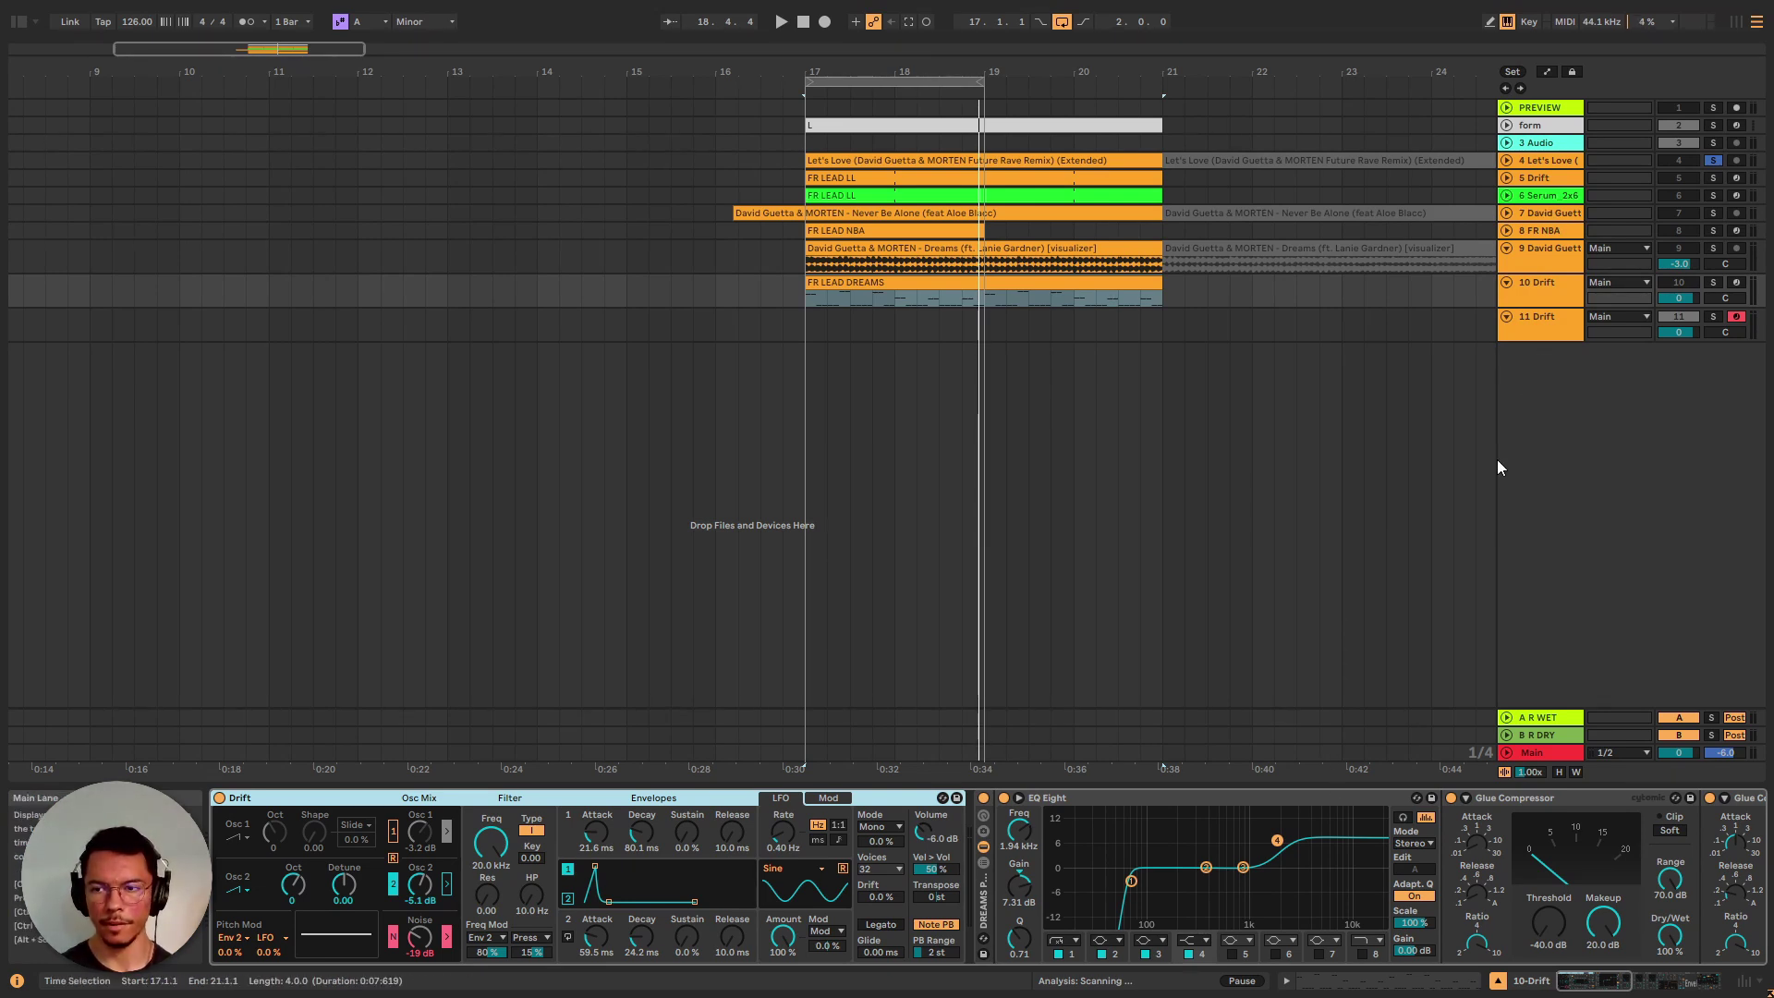
left_click(1532, 298)
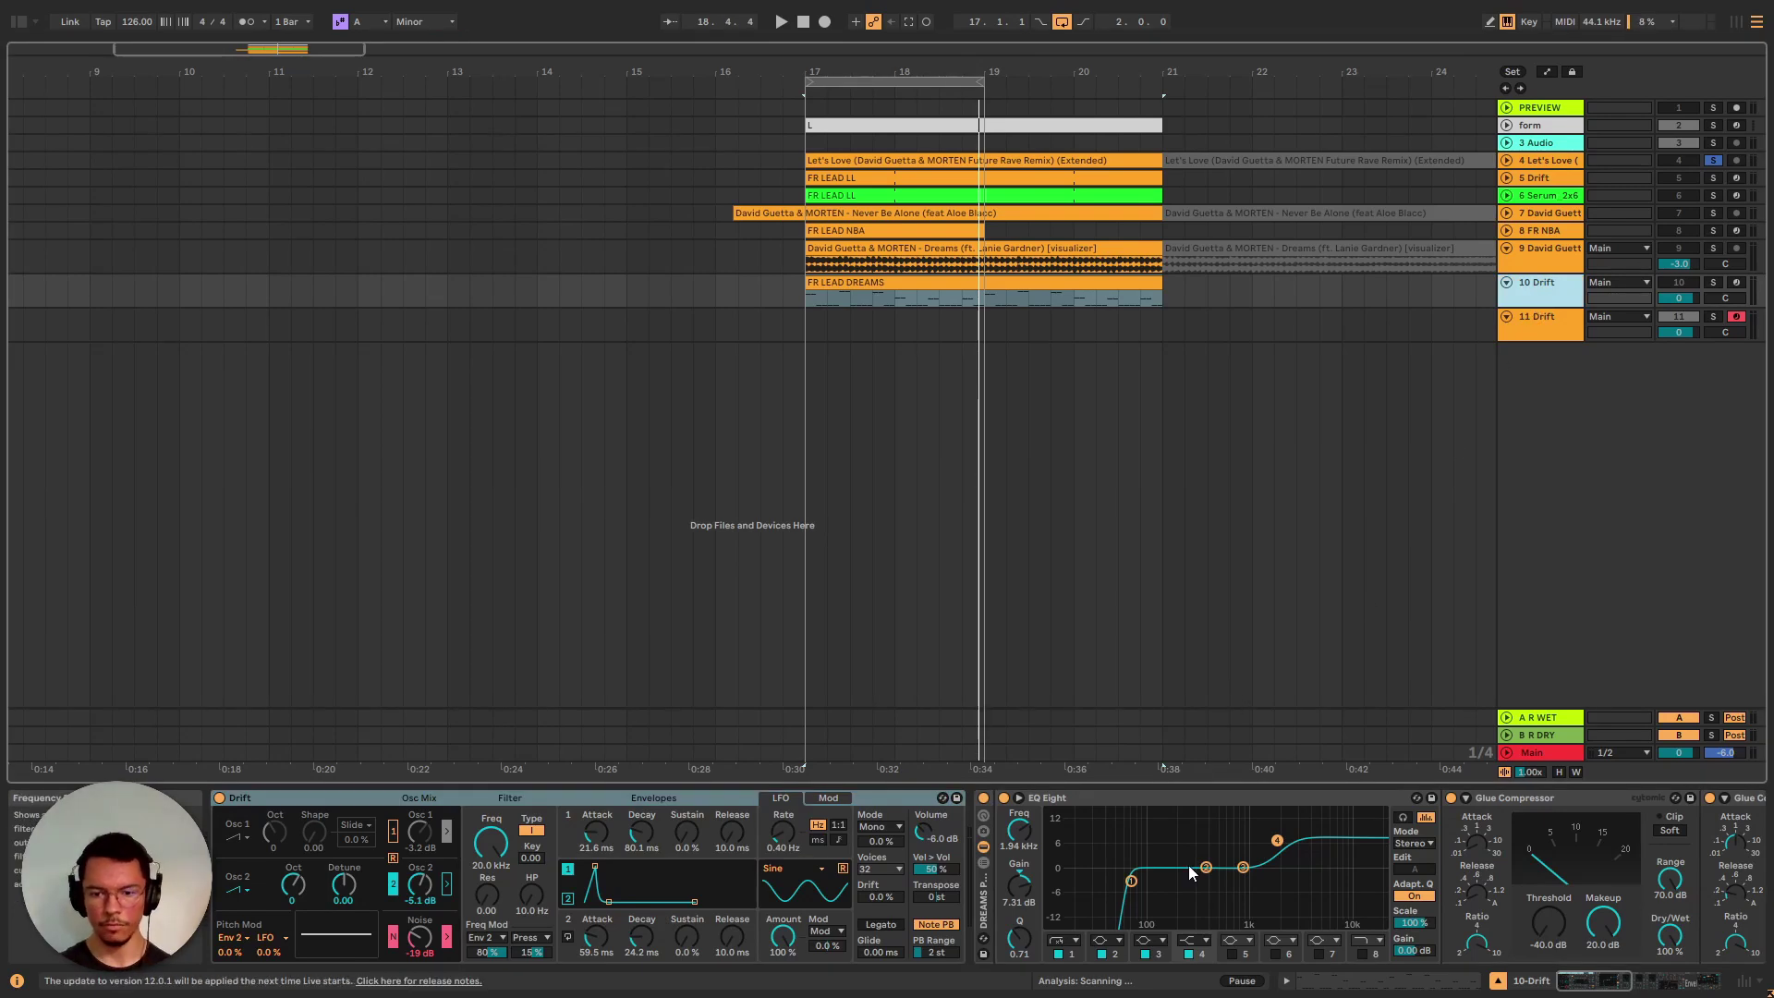
scroll(1188, 865, "right", 10)
key("Down")
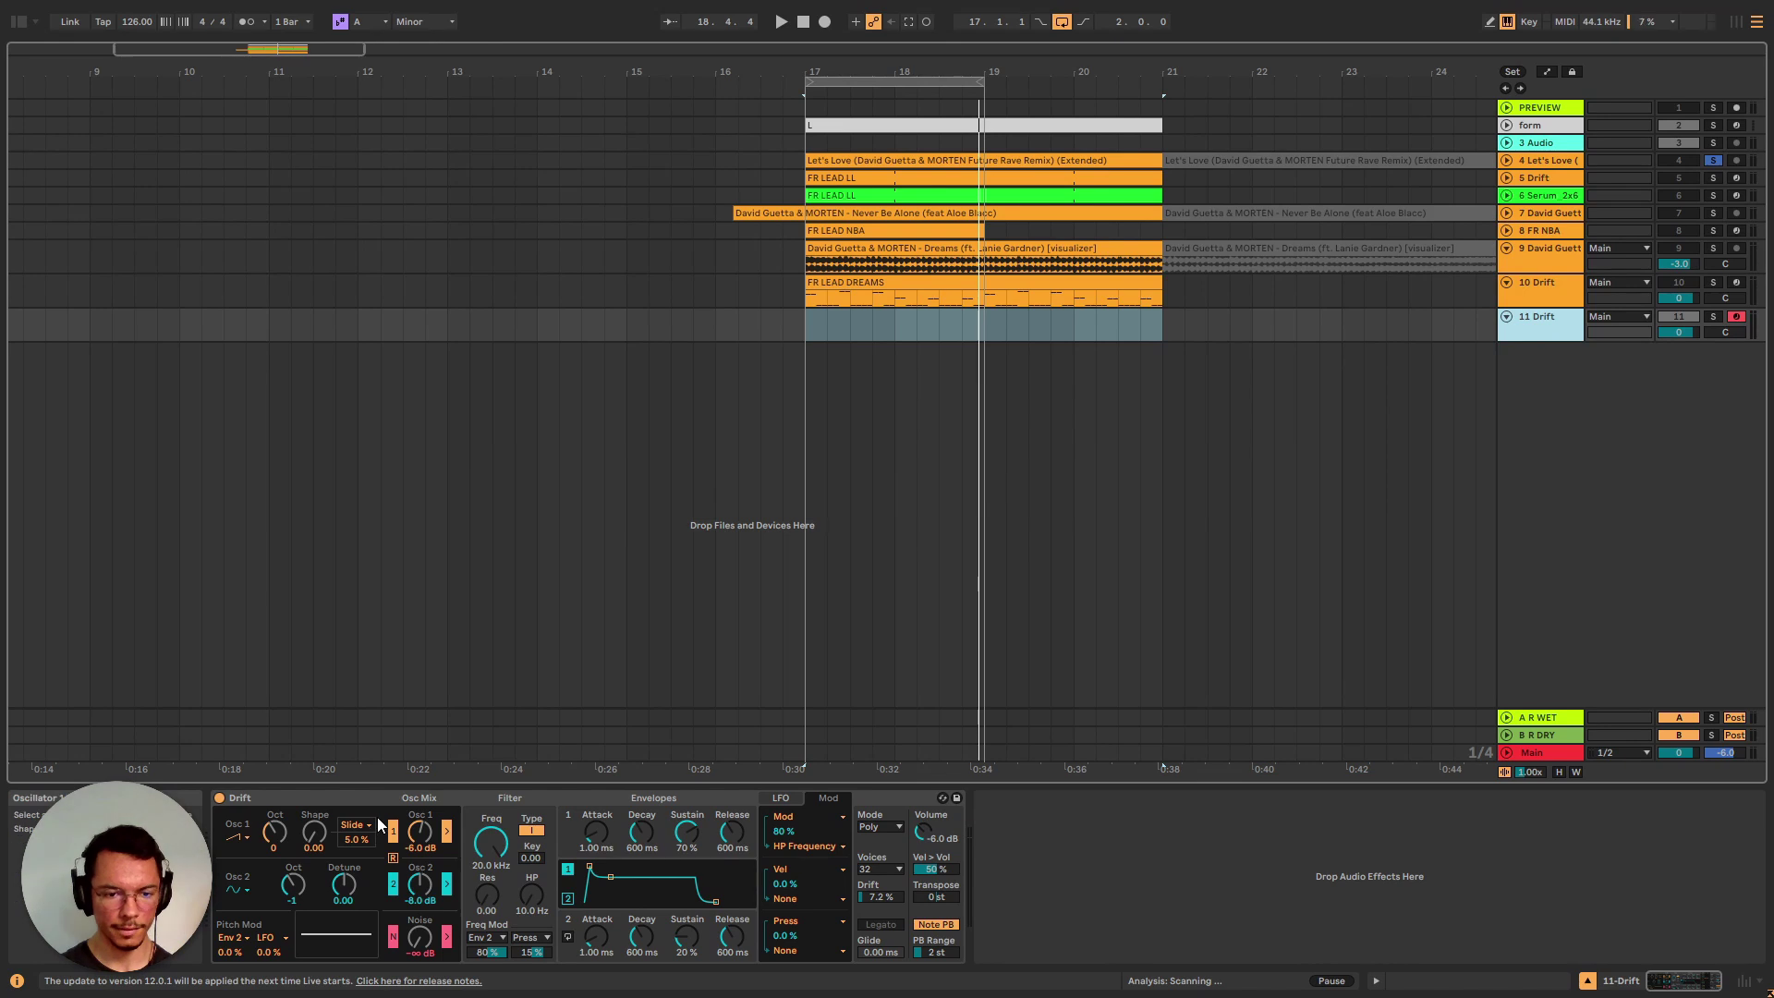
Step: Solo the 11 Drift track, switch off oscillator 2 and raise the noise level to -3.8 dB in Drift
left_click(1713, 315)
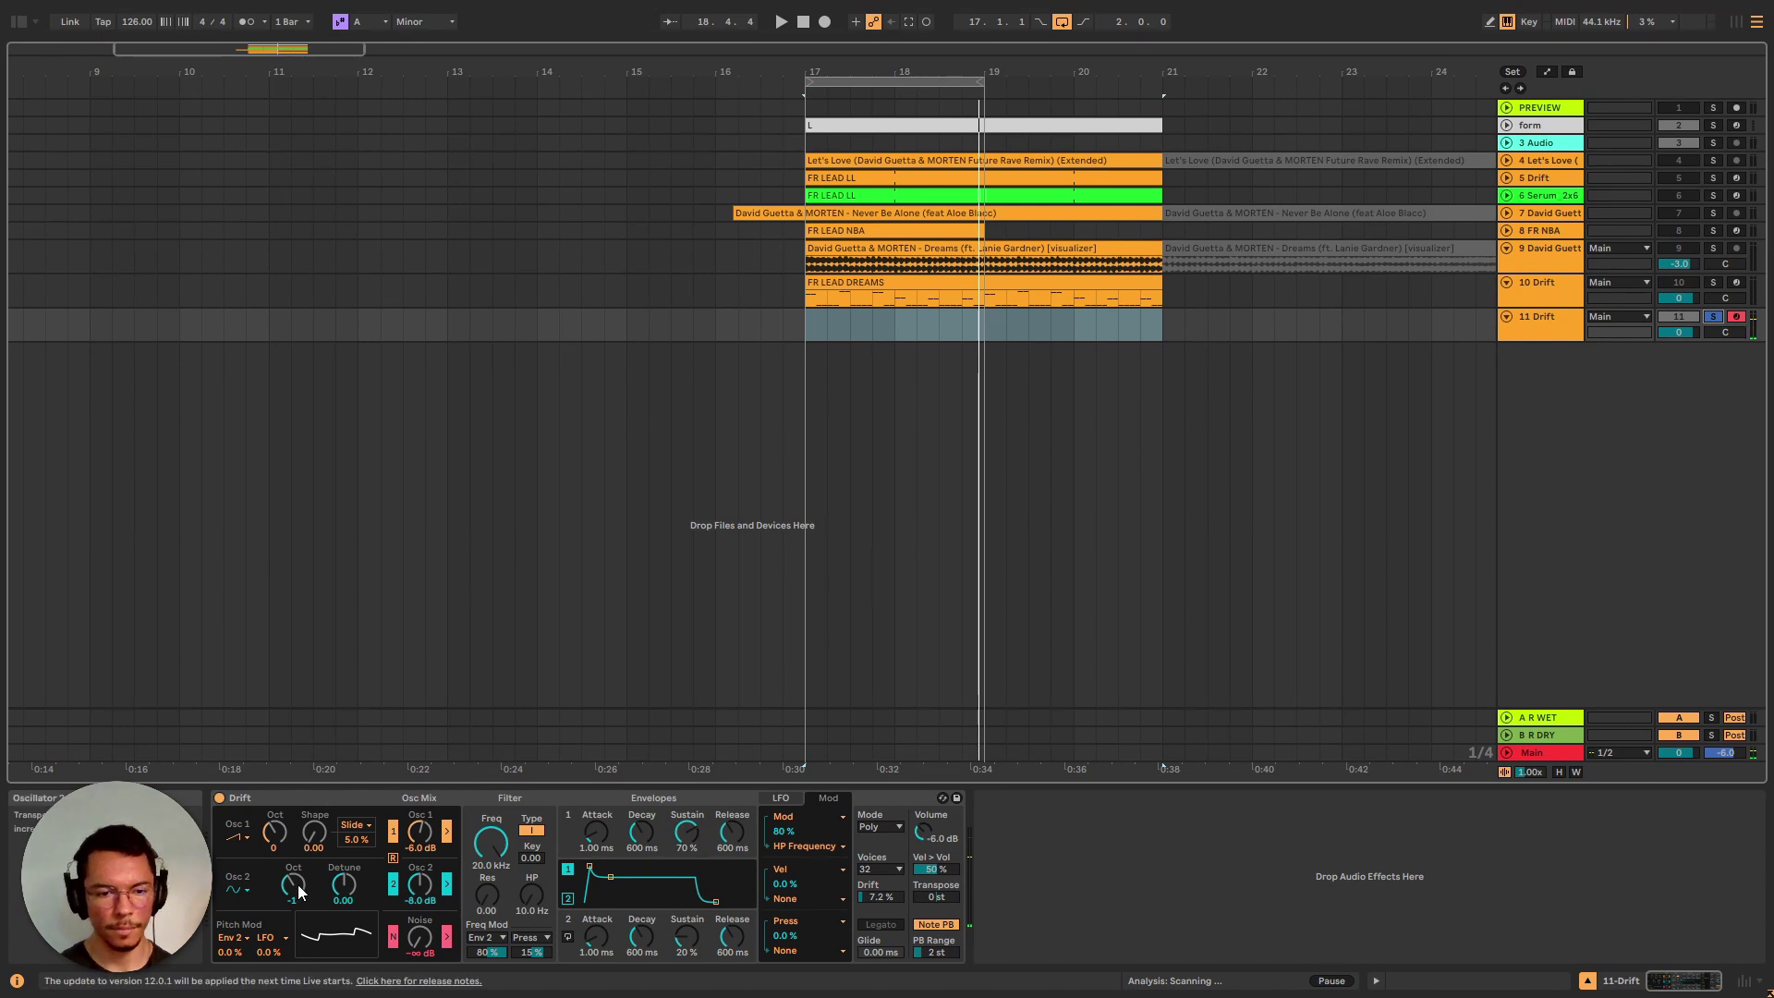
left_click(393, 887)
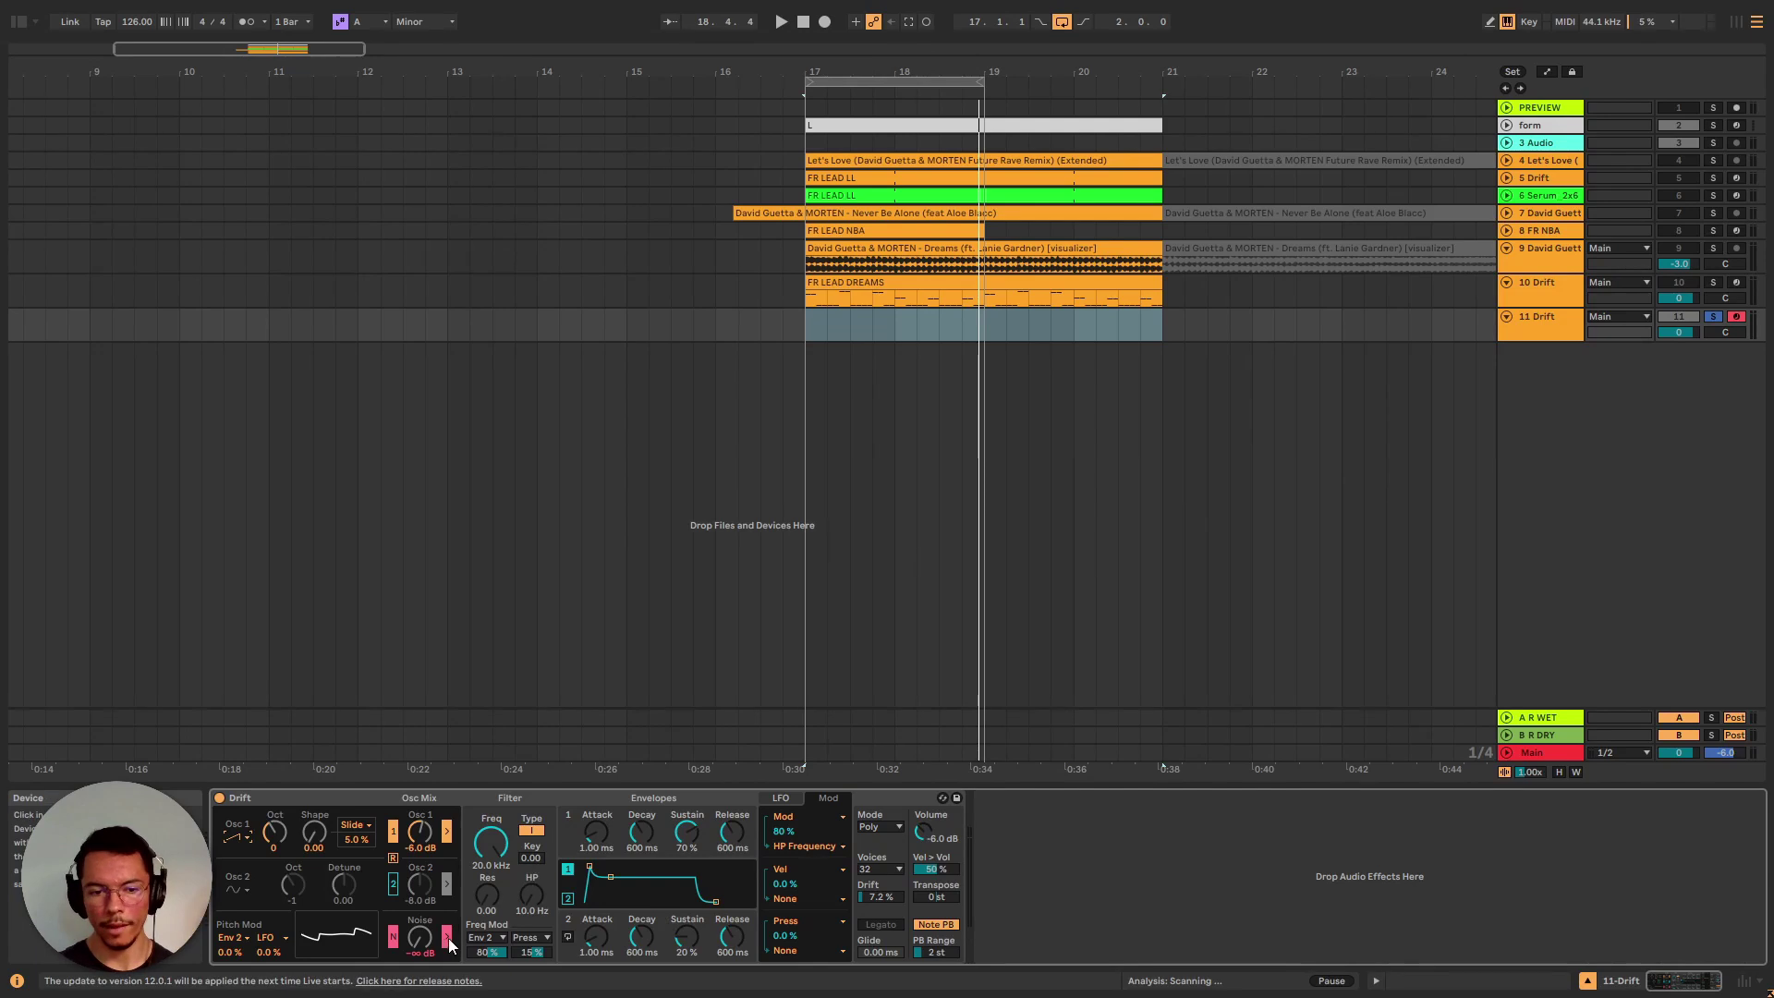
left_click_drag(422, 937, 421, 910)
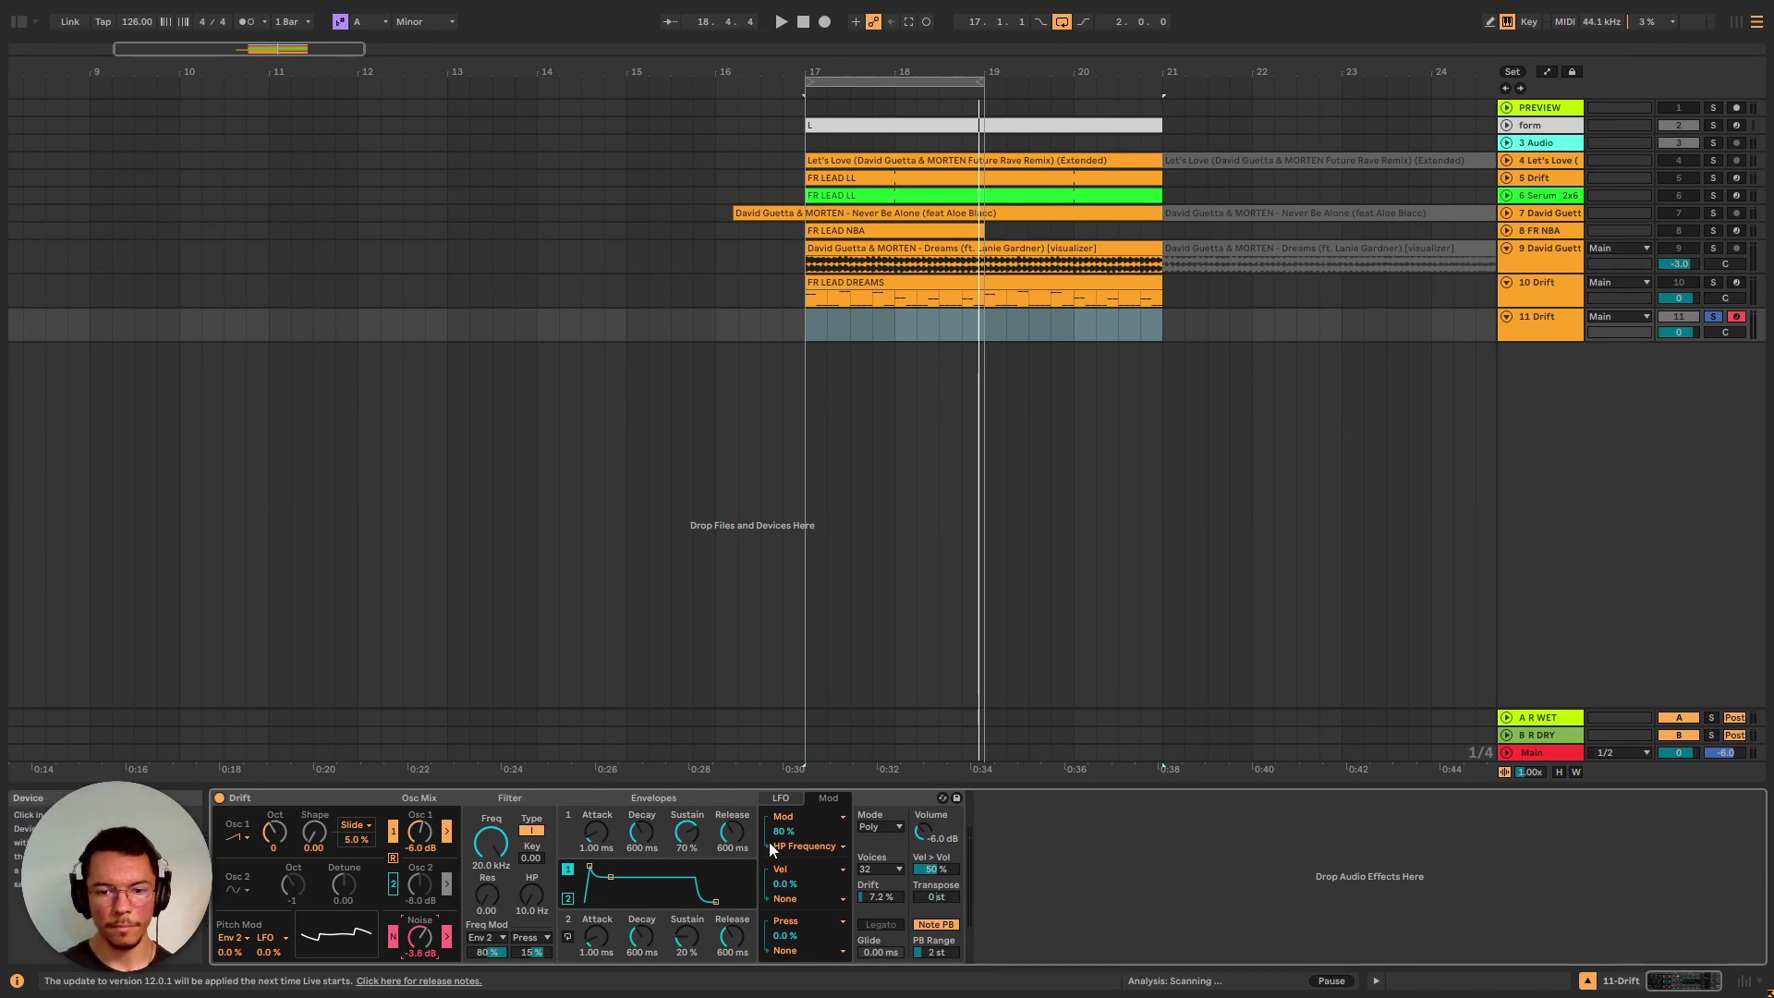
Step: Set both filter frequency modulation amounts, Env 2 and Press, to 0% in Drift
left_click(781, 799)
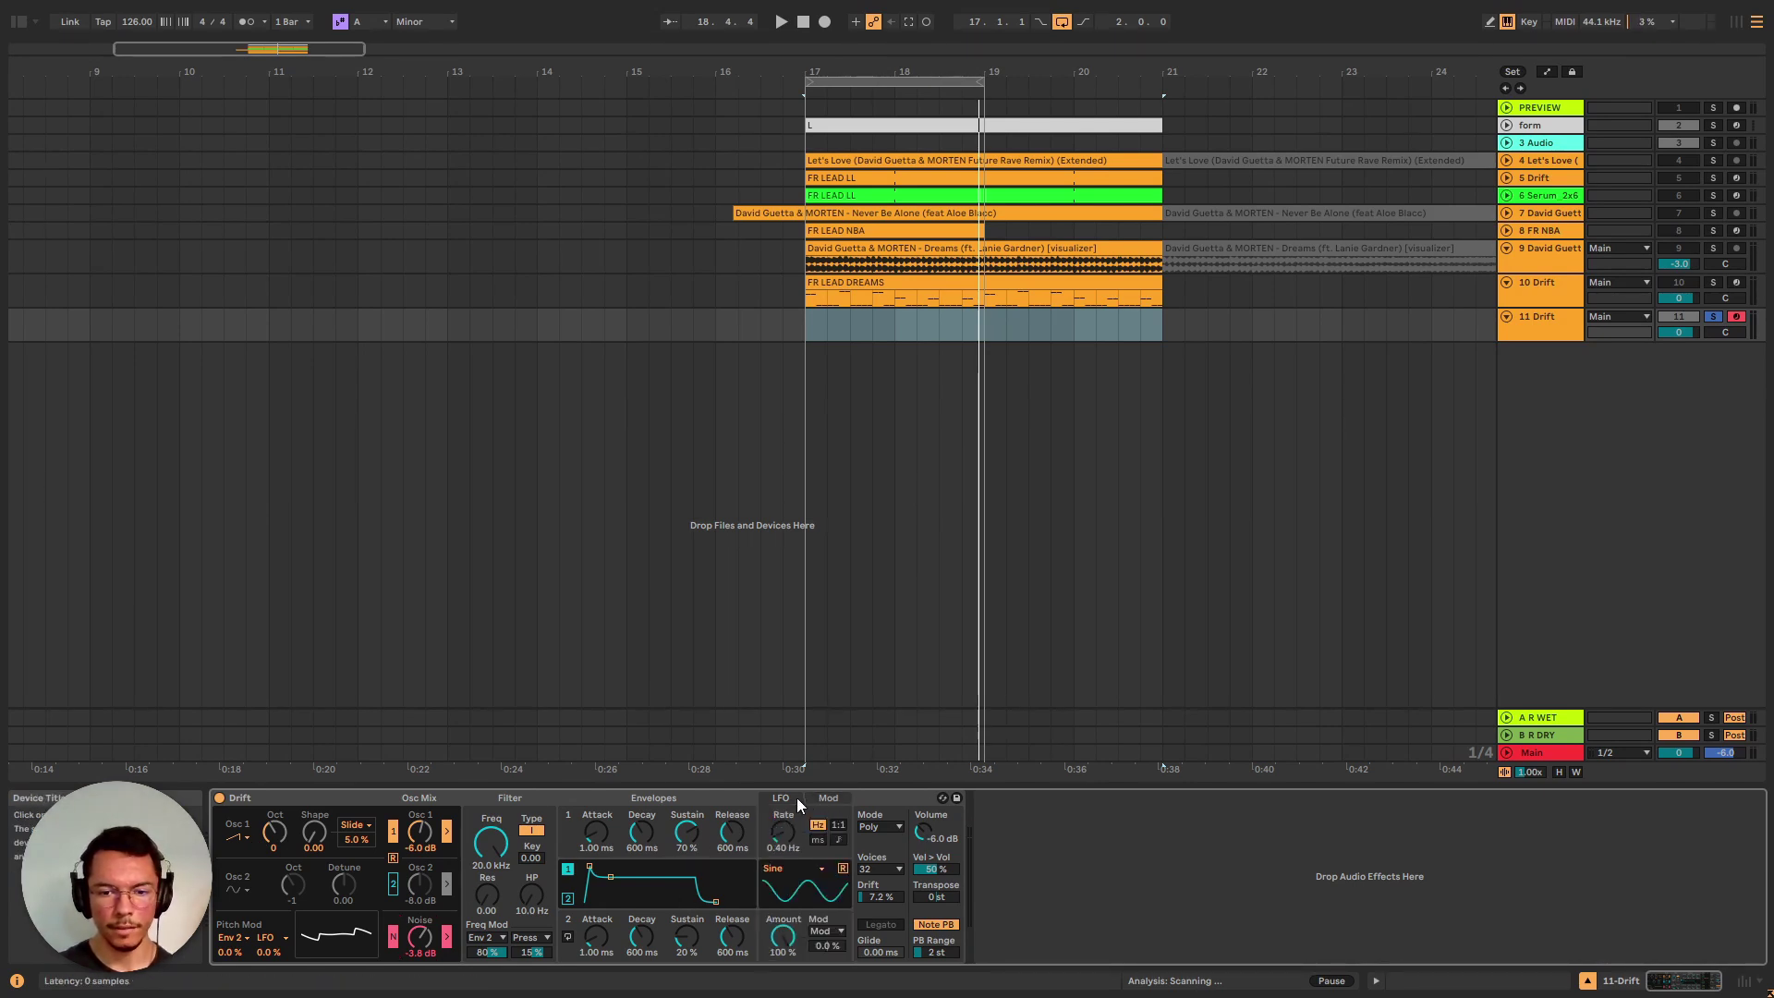
left_click(828, 799)
left_click(791, 798)
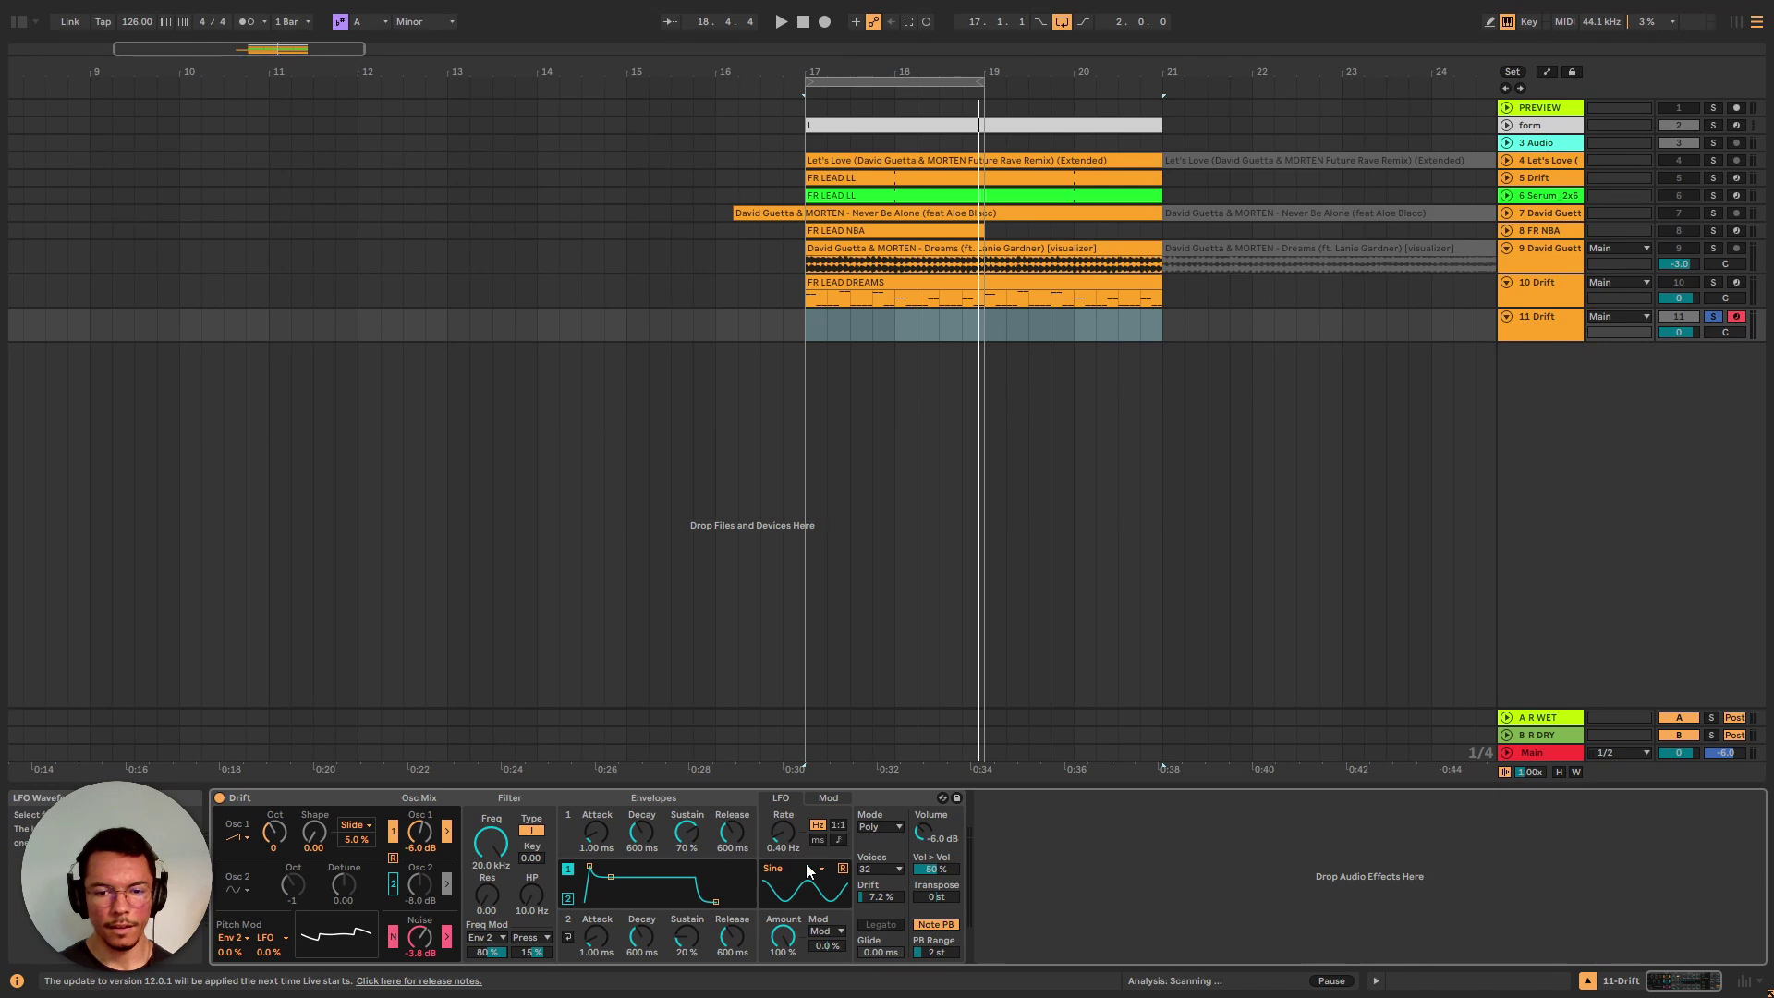
left_click(487, 952)
key("Delete")
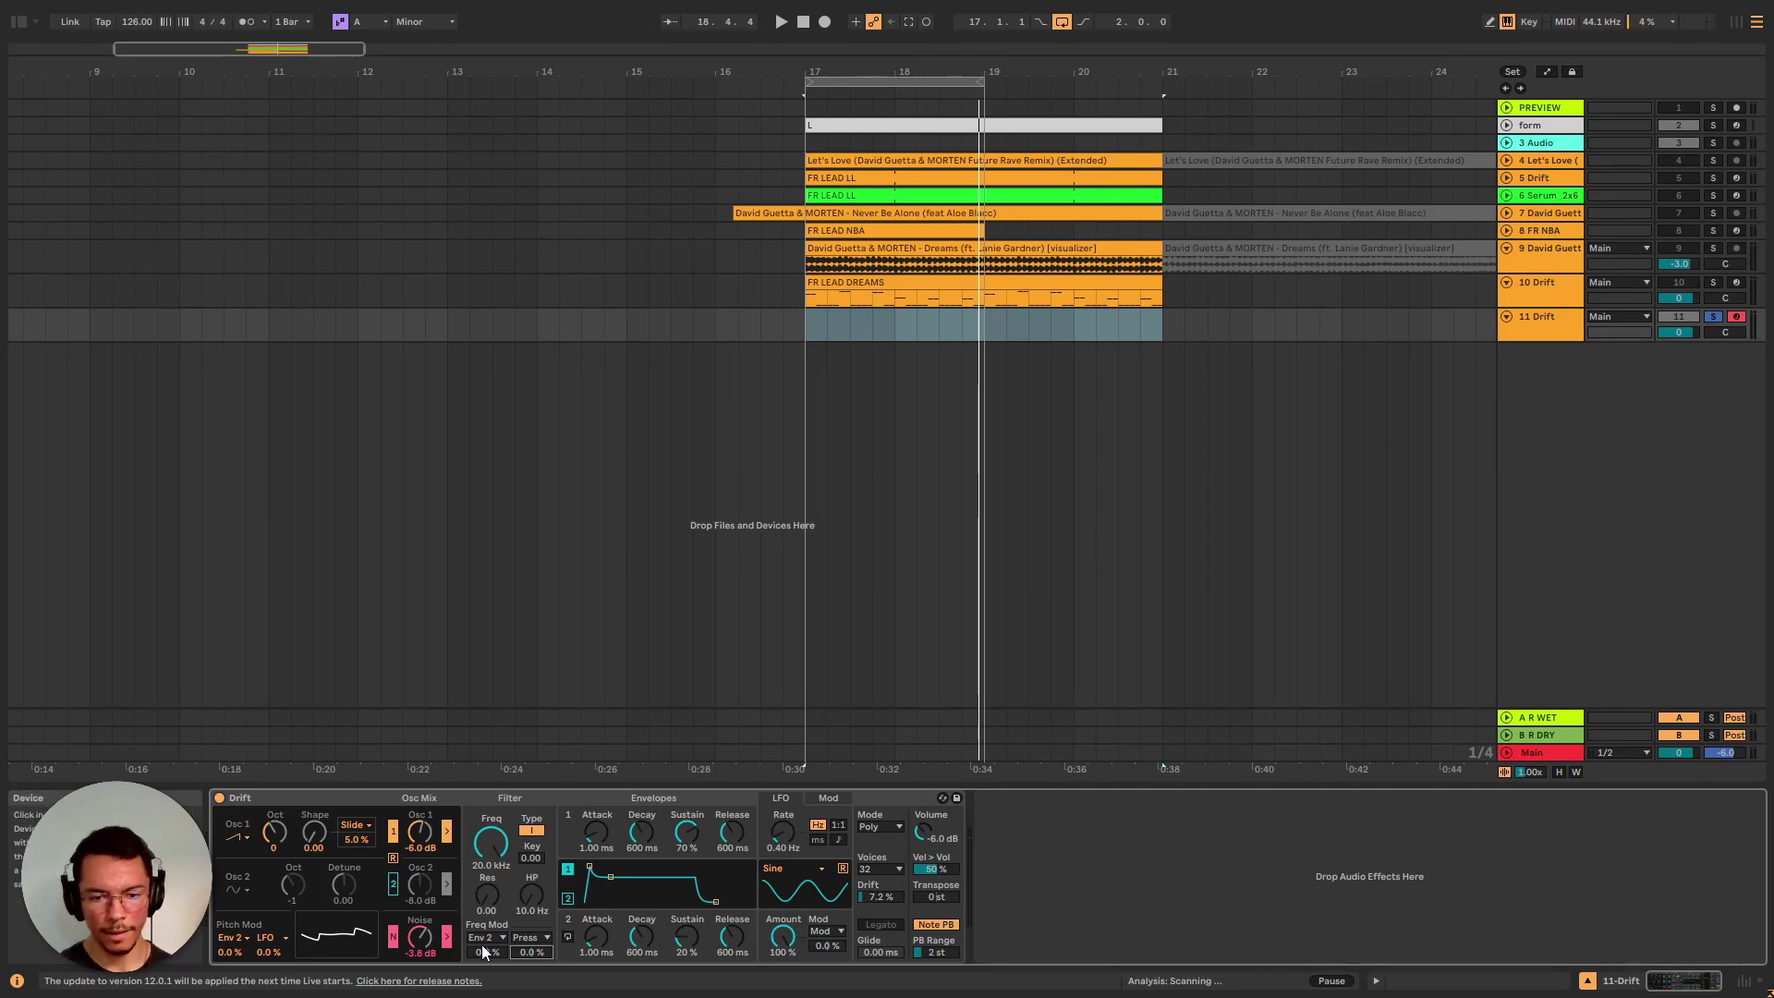
Step: Configure Drift's first modulation slot with Env 1 as source, 100% amount and Noise Gain as target
left_click(828, 797)
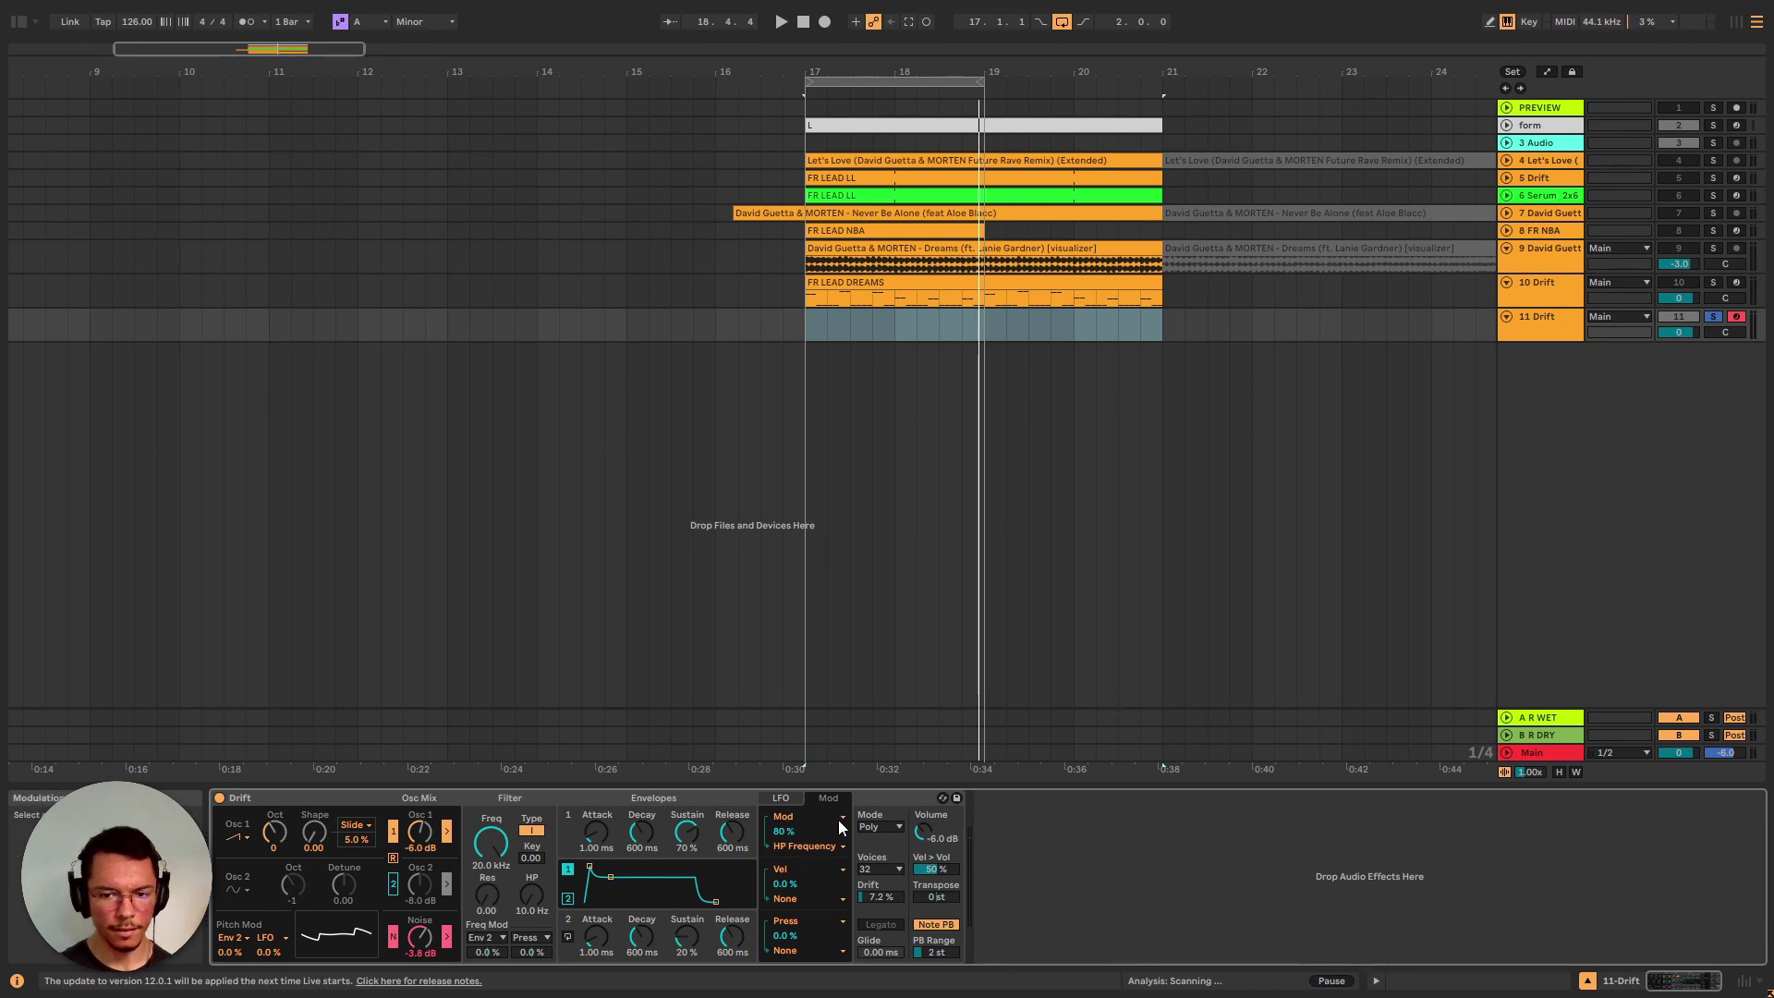
left_click(839, 819)
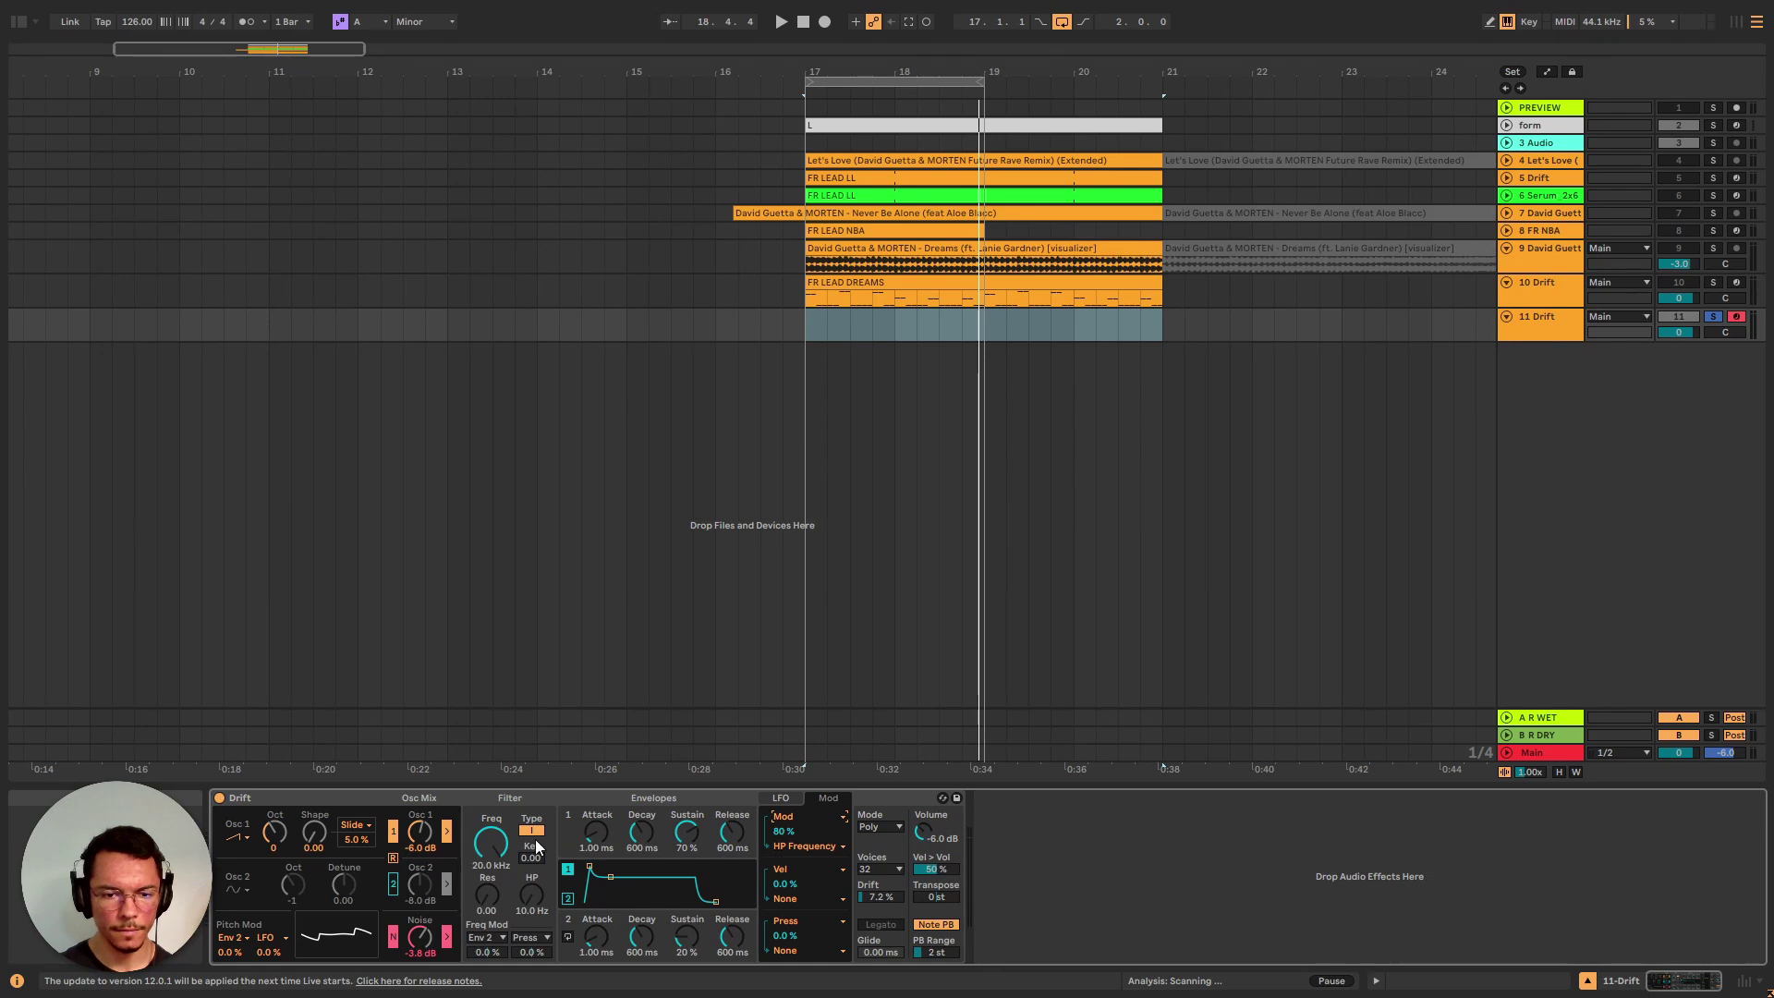
left_click(795, 830)
left_click_drag(783, 833, 784, 819)
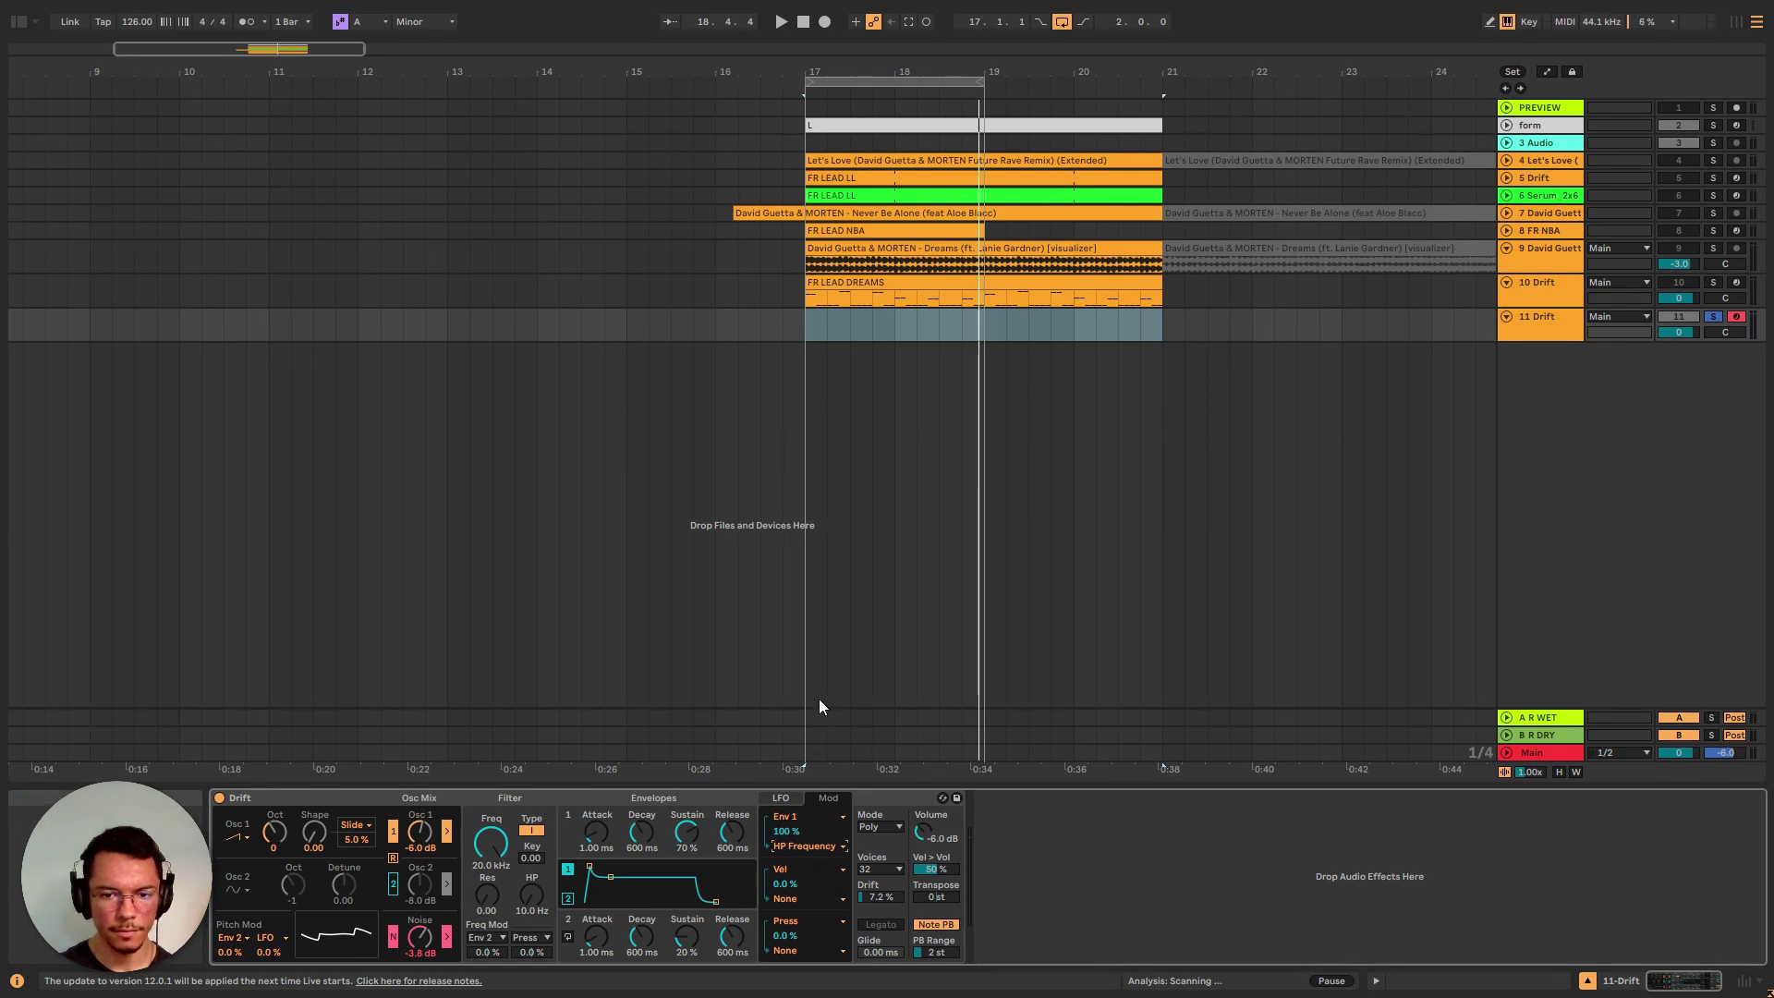
left_click(818, 744)
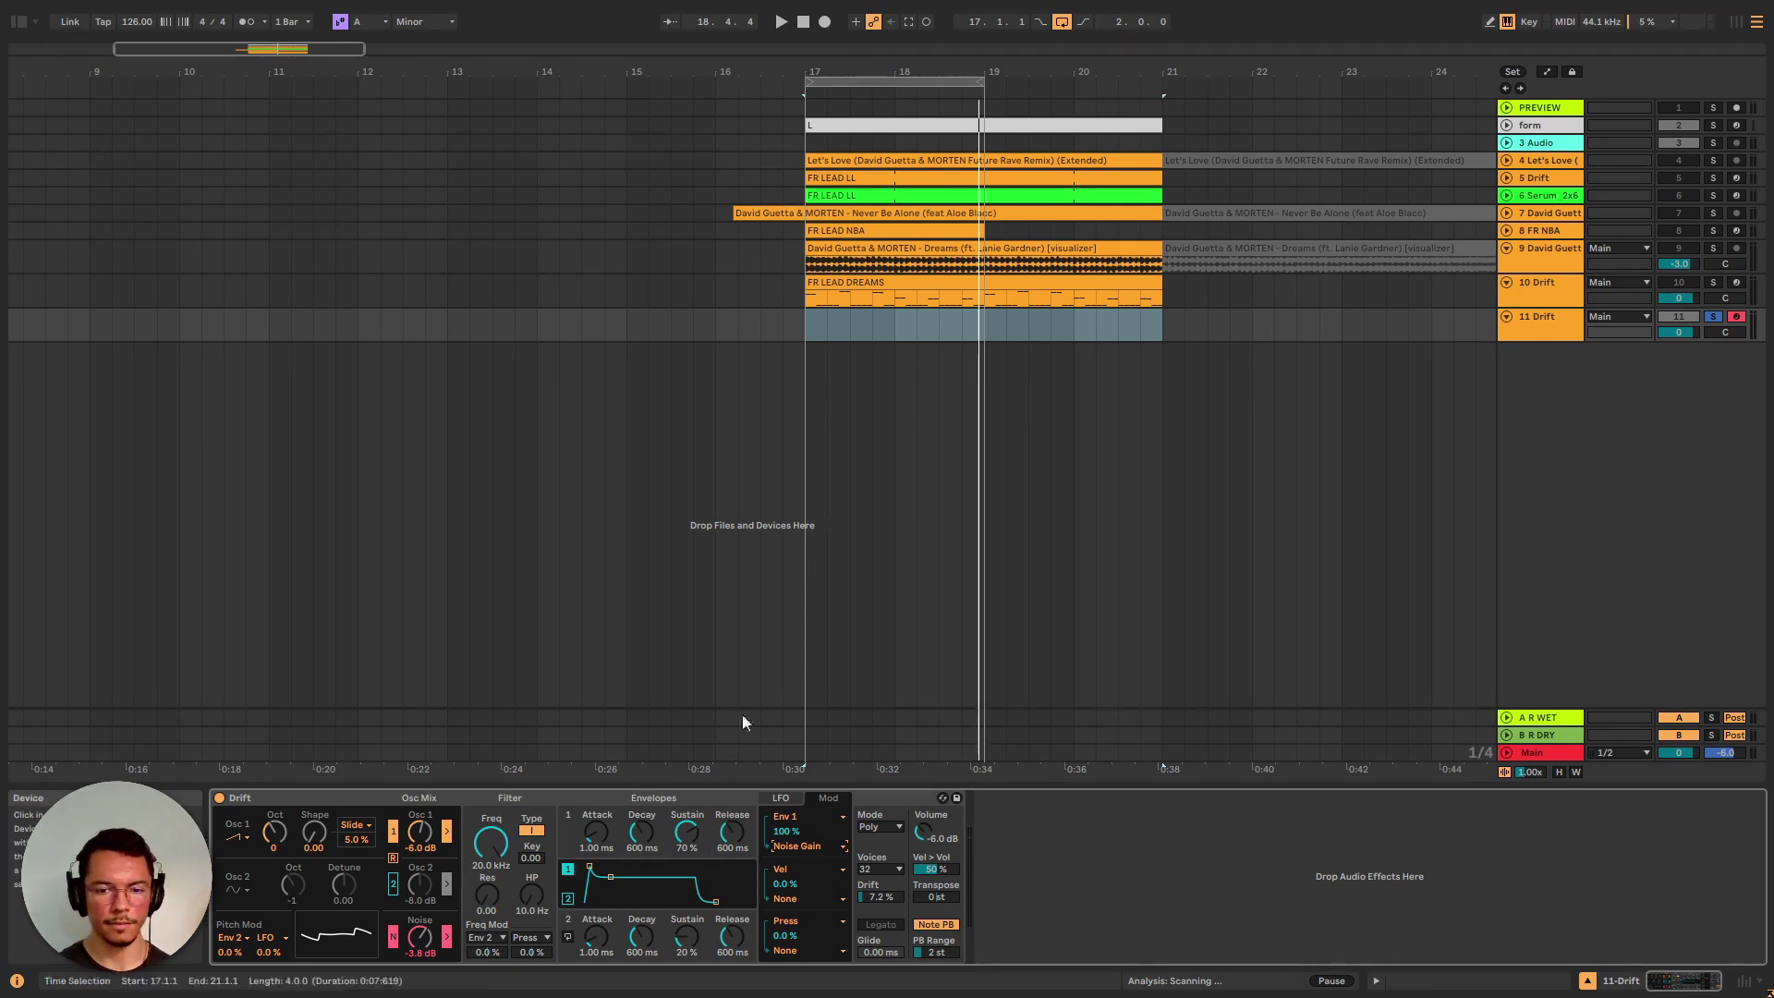
Step: View the Serum patch on track 6, hide its plug-in window and audition the track against the Let's Love reference
left_click(1561, 194)
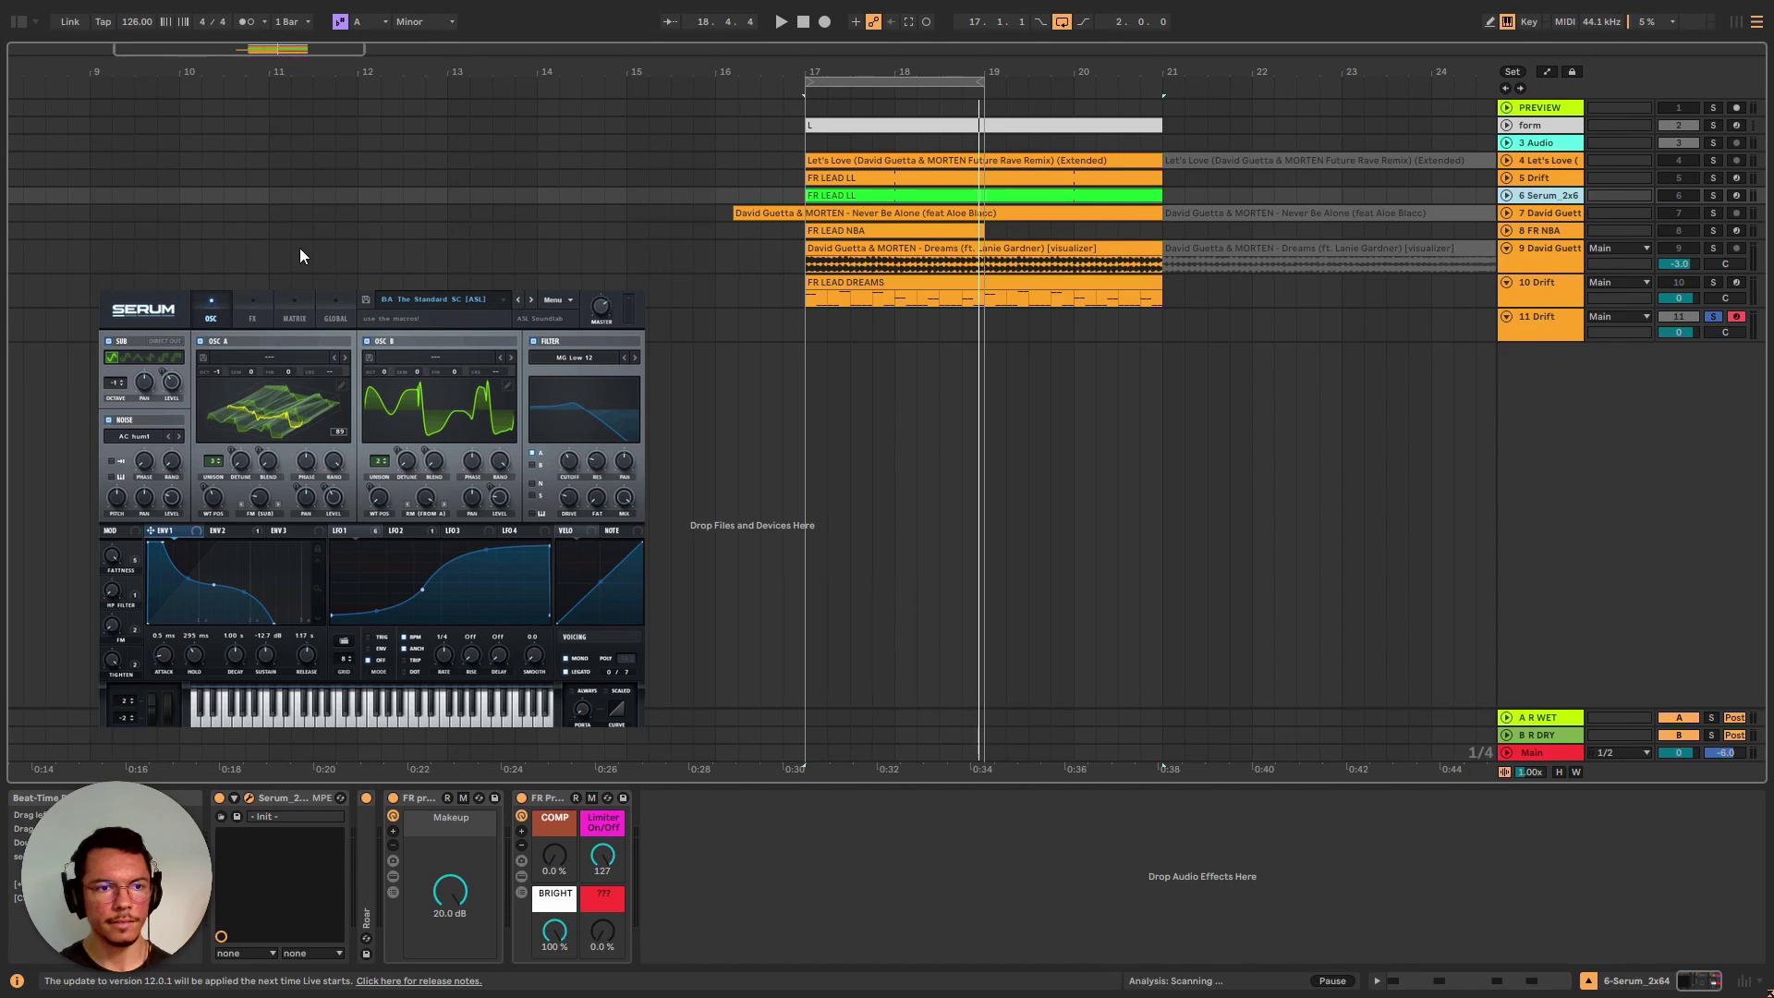
key("ctrl+alt+p")
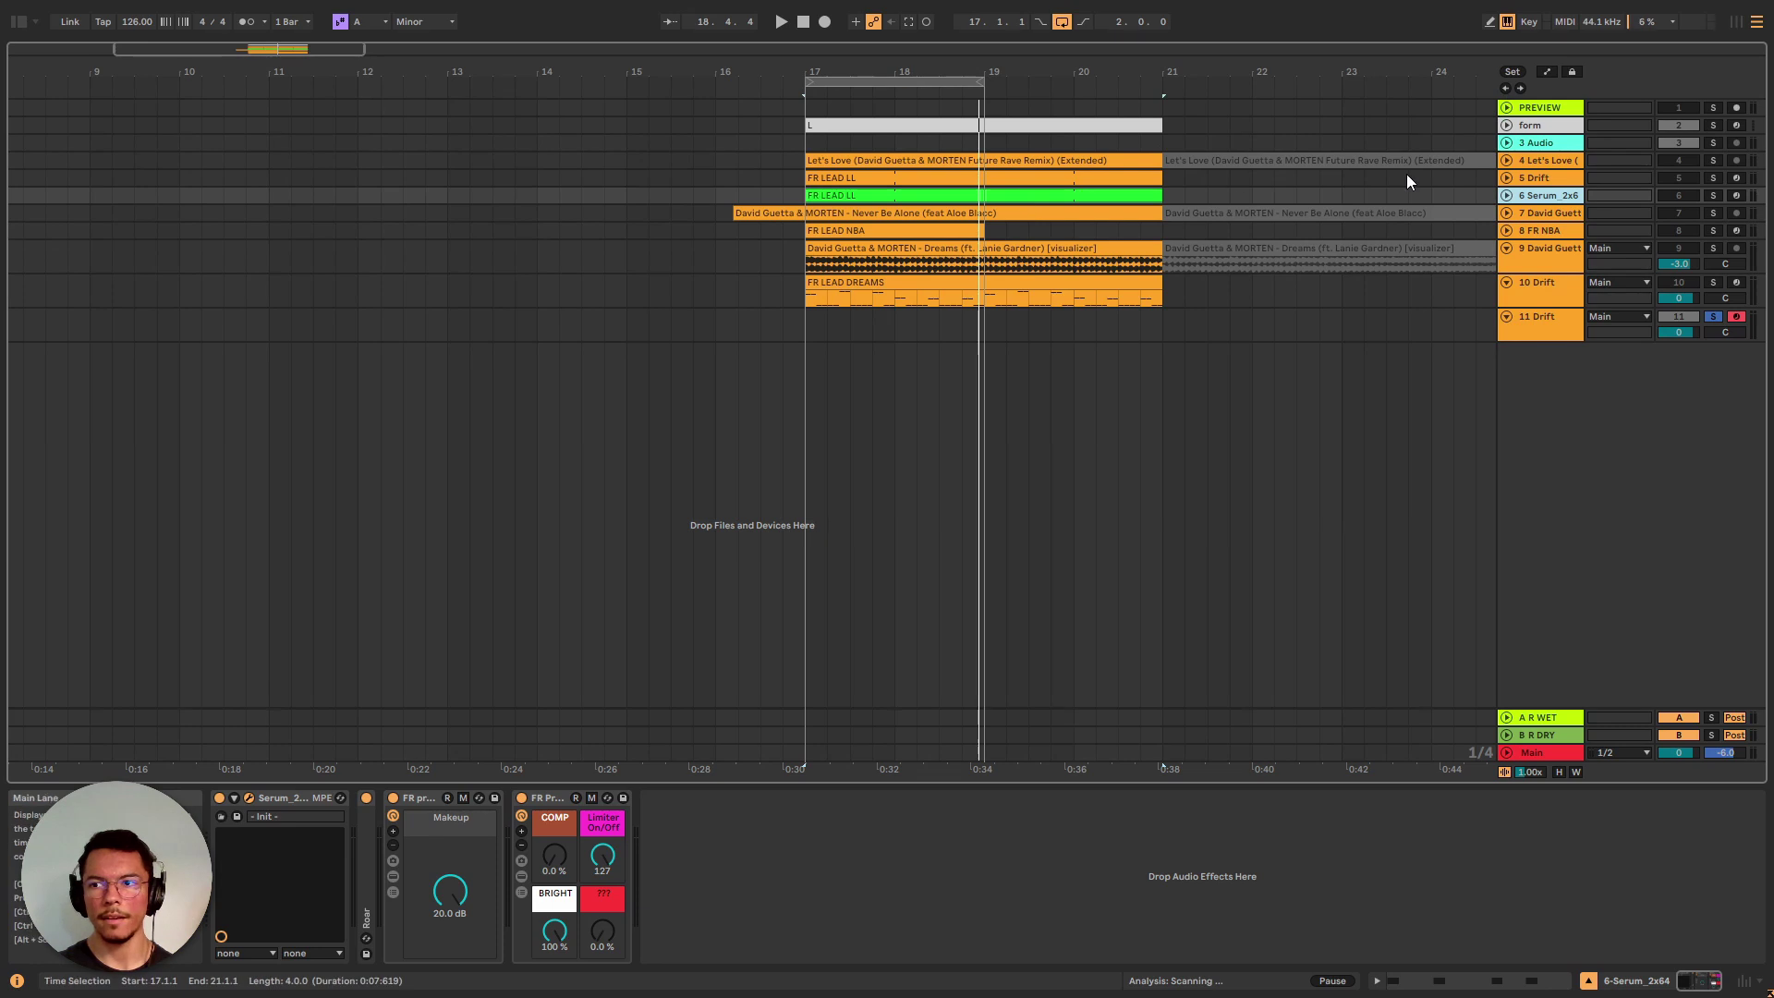
left_click(1712, 195)
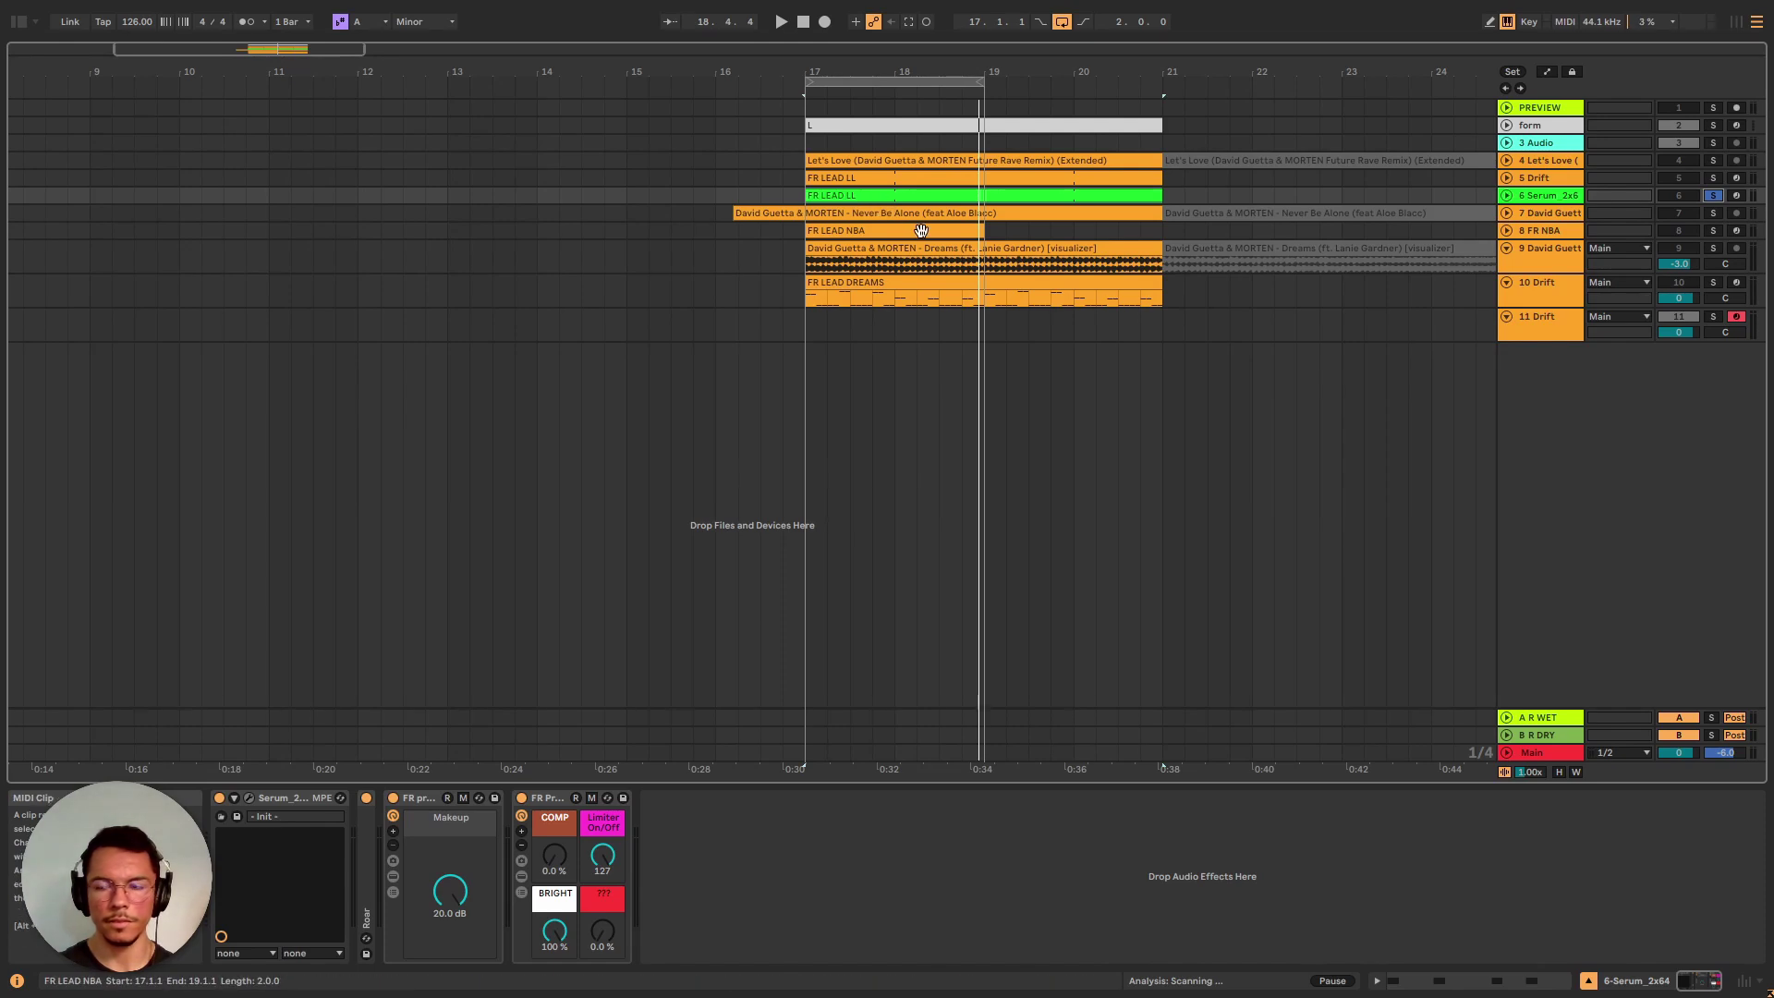
key("space")
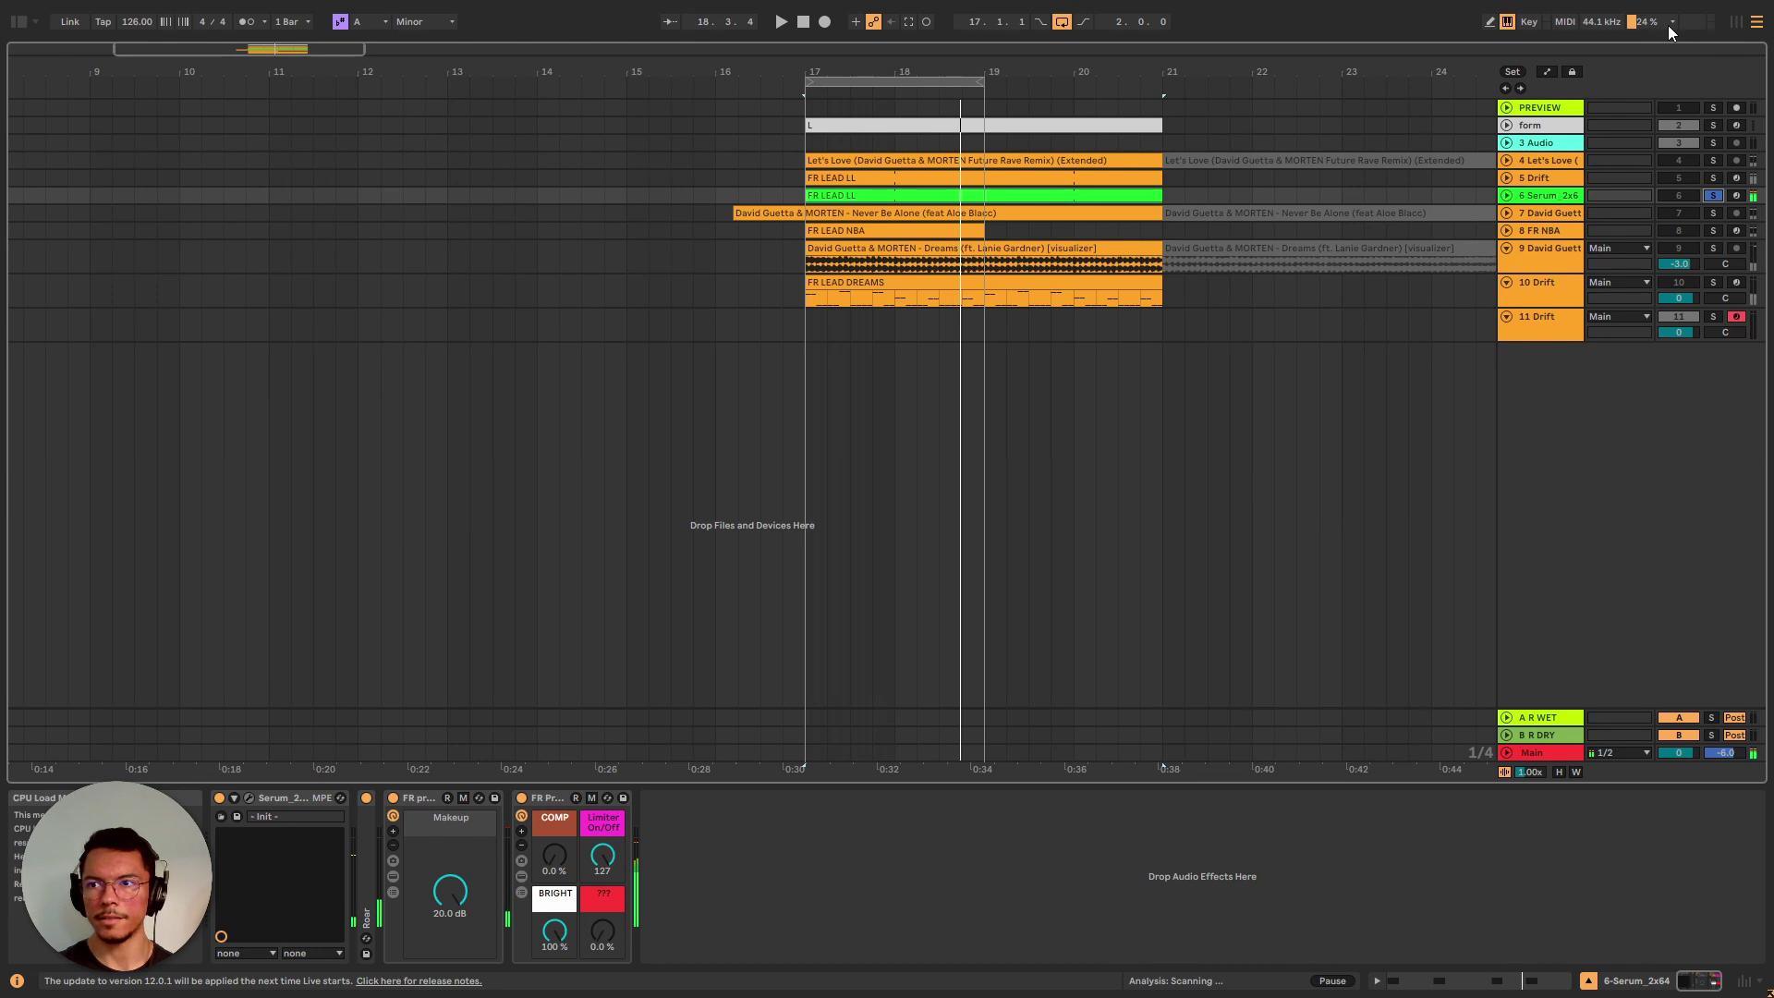
left_click(1713, 160)
left_click(1342, 195)
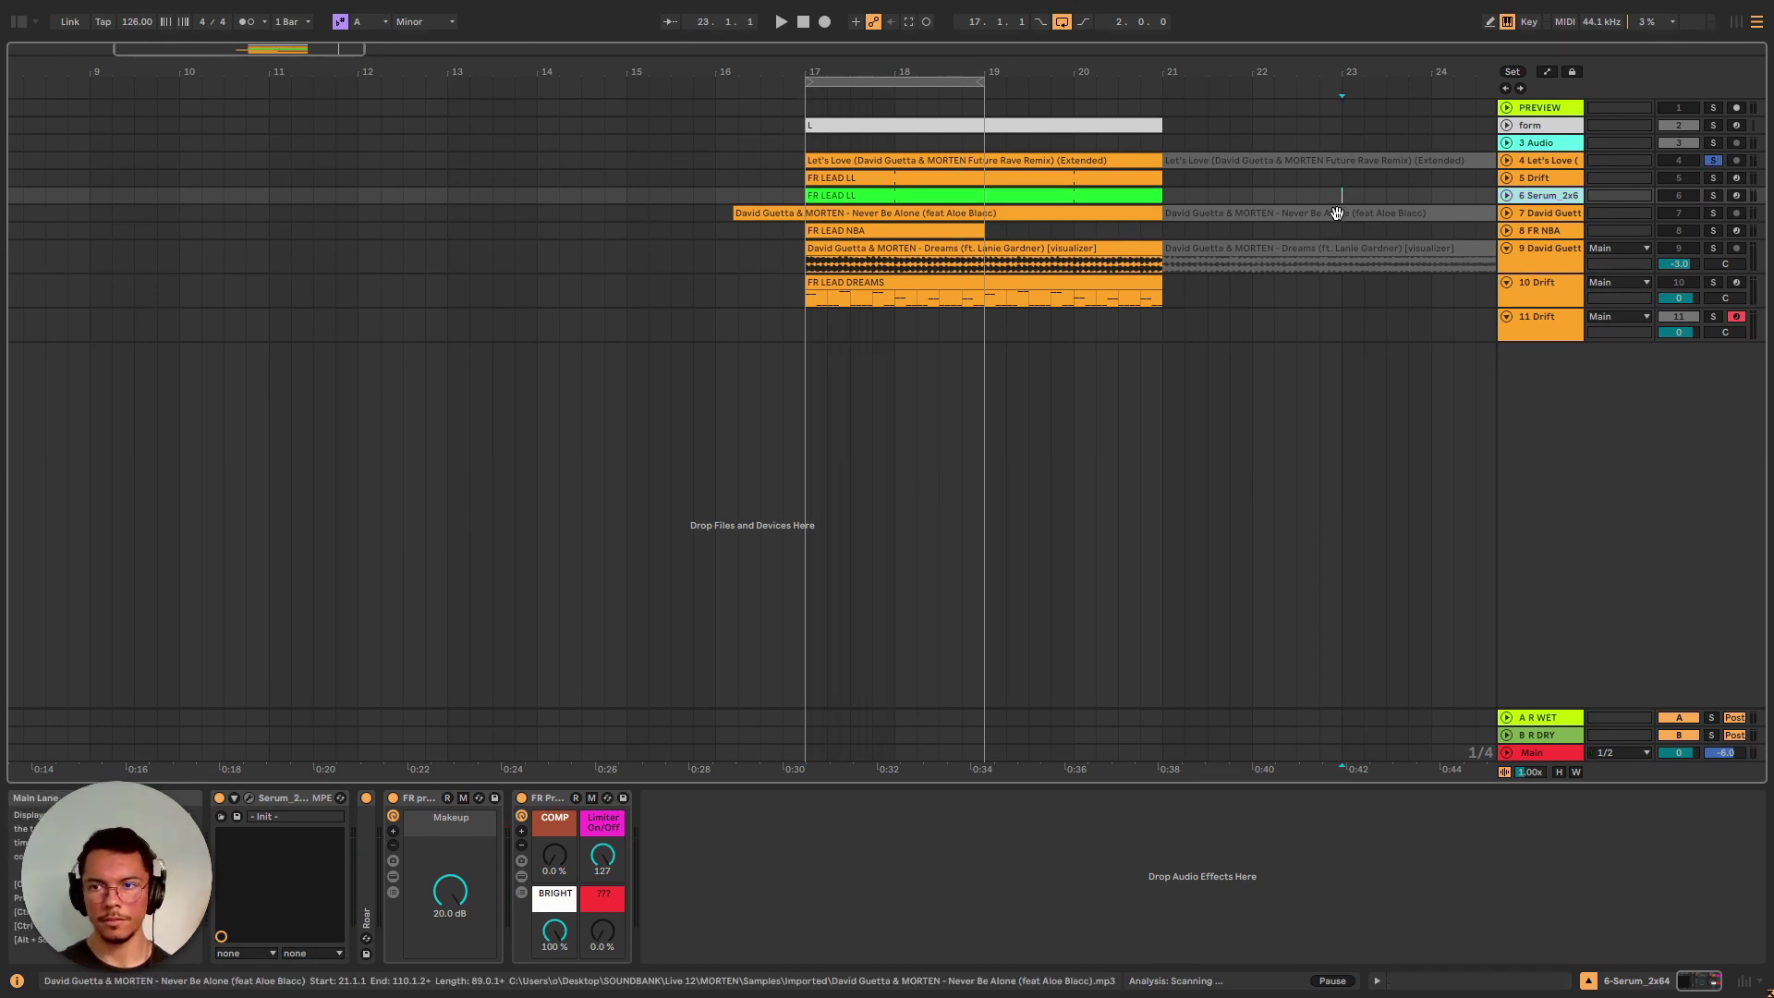
Step: Compare the device chains of the 5 Drift and 6 Serum tracks, including their FR processing racks
left_click(1547, 179)
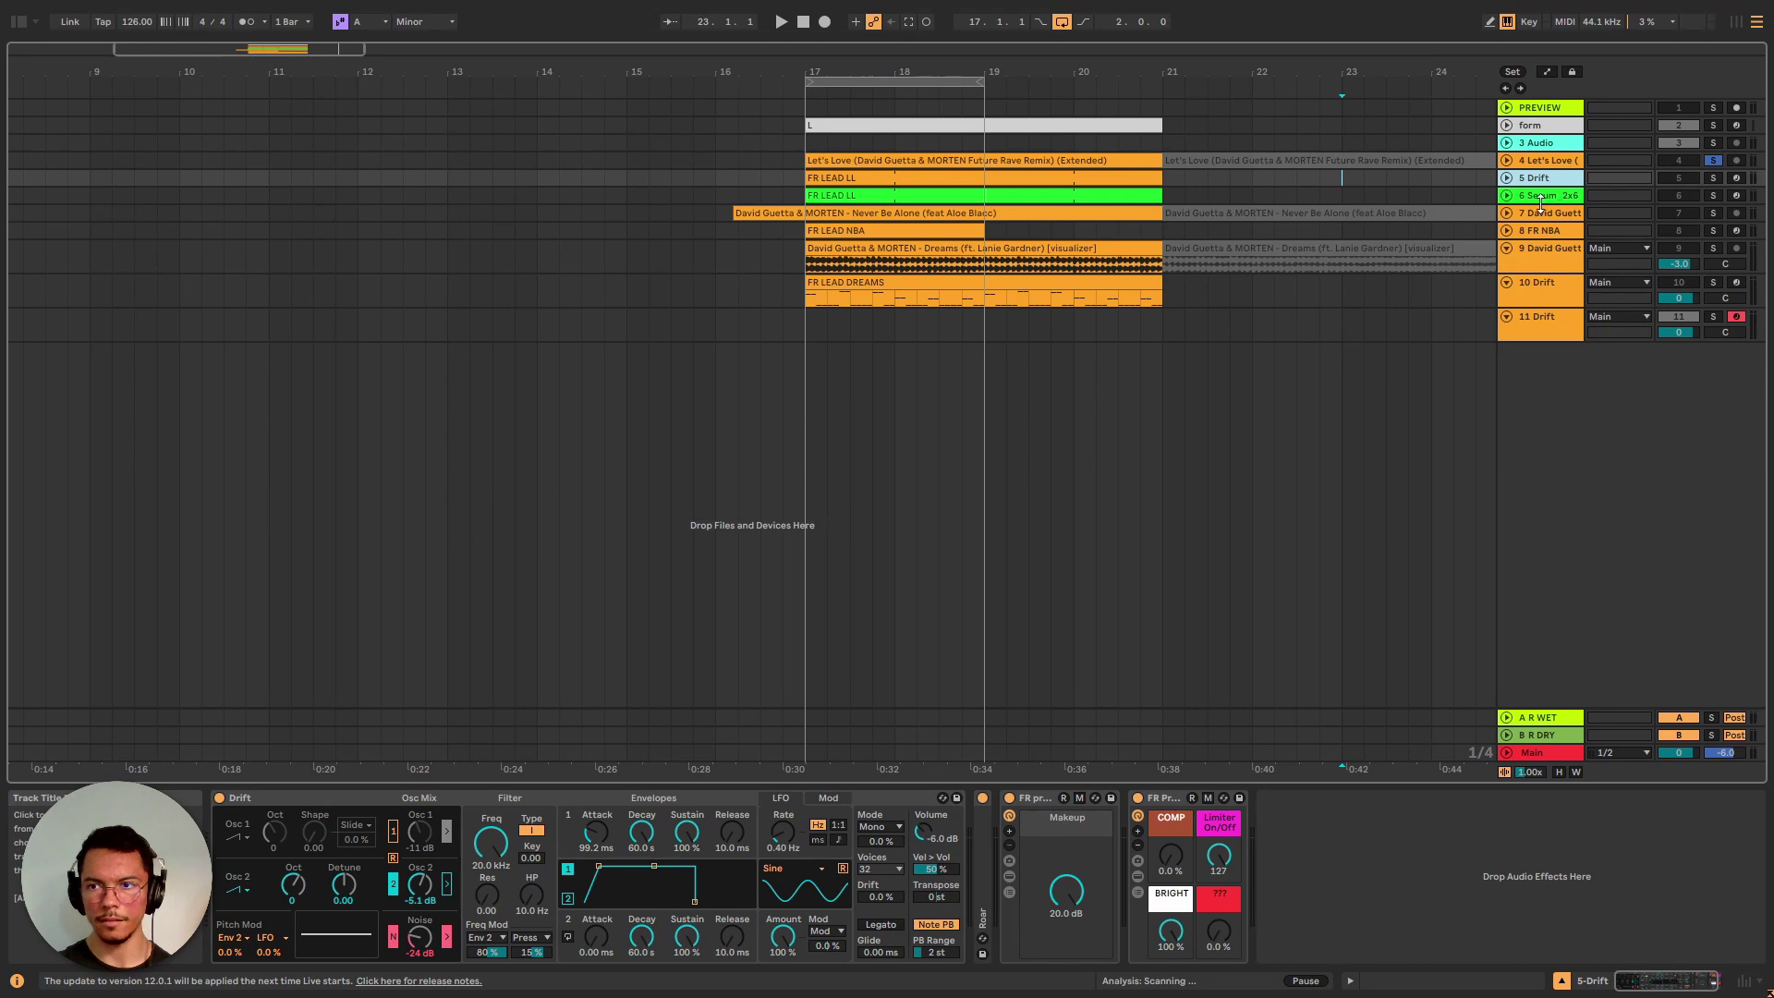
left_click(1538, 198)
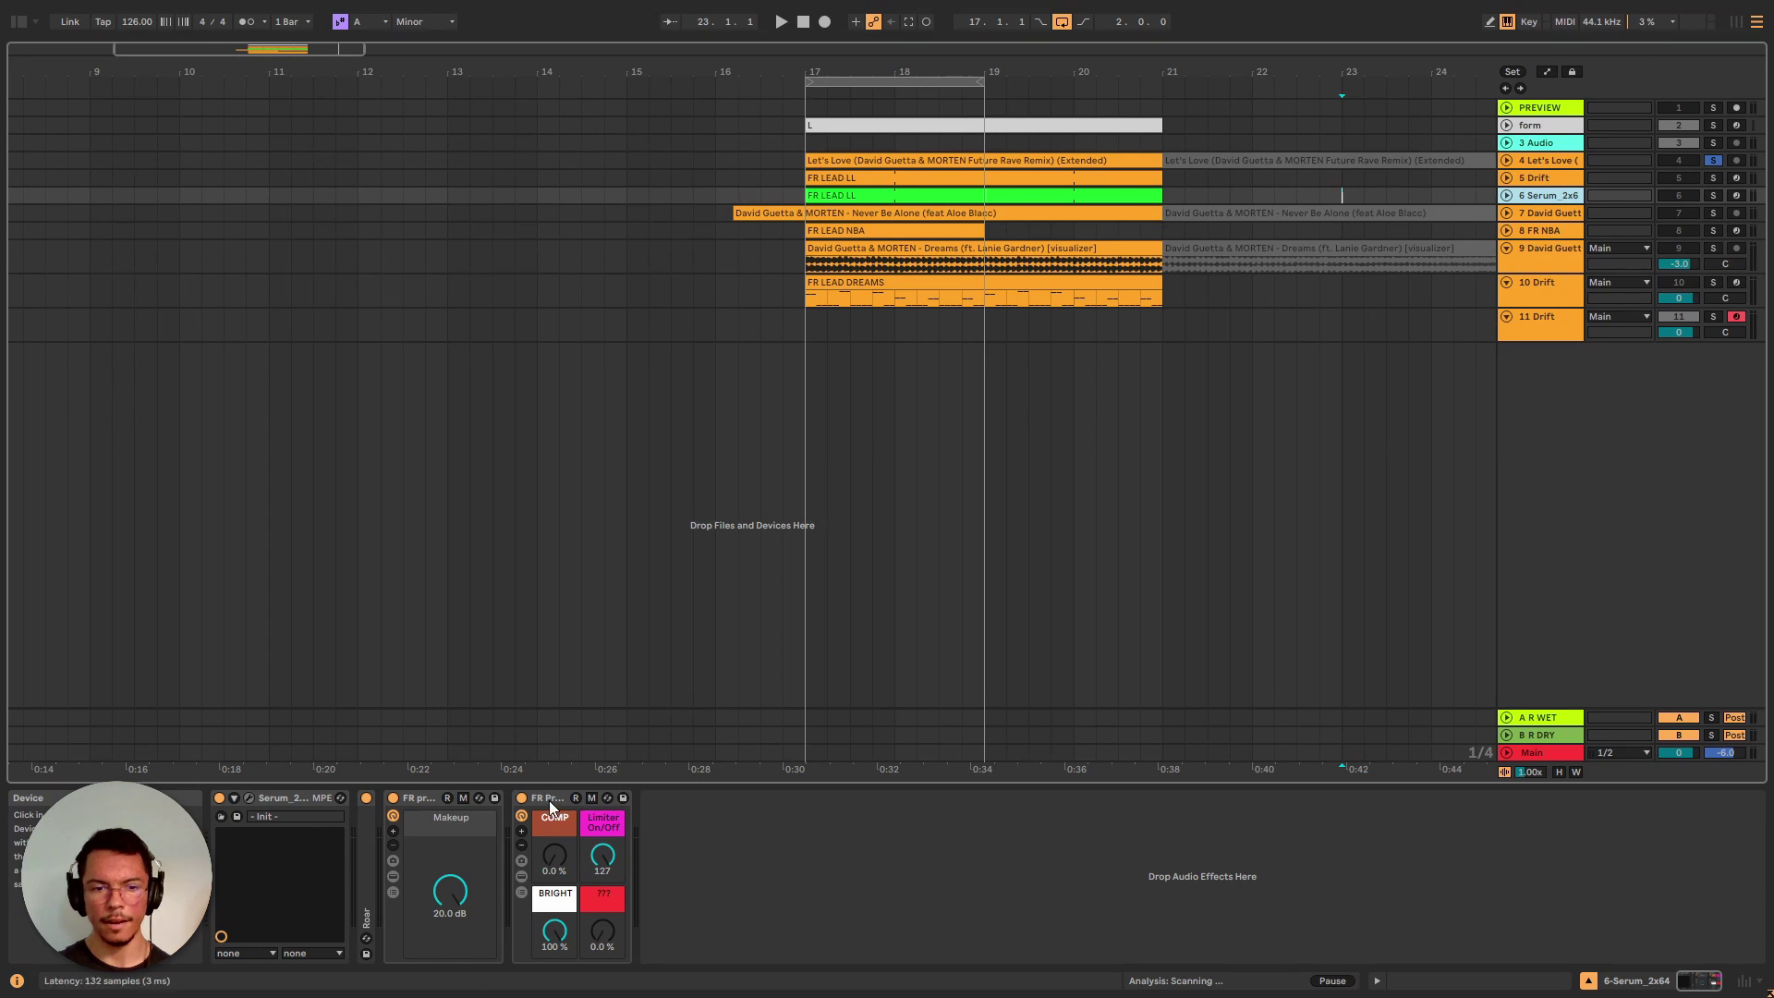
left_click(1547, 181)
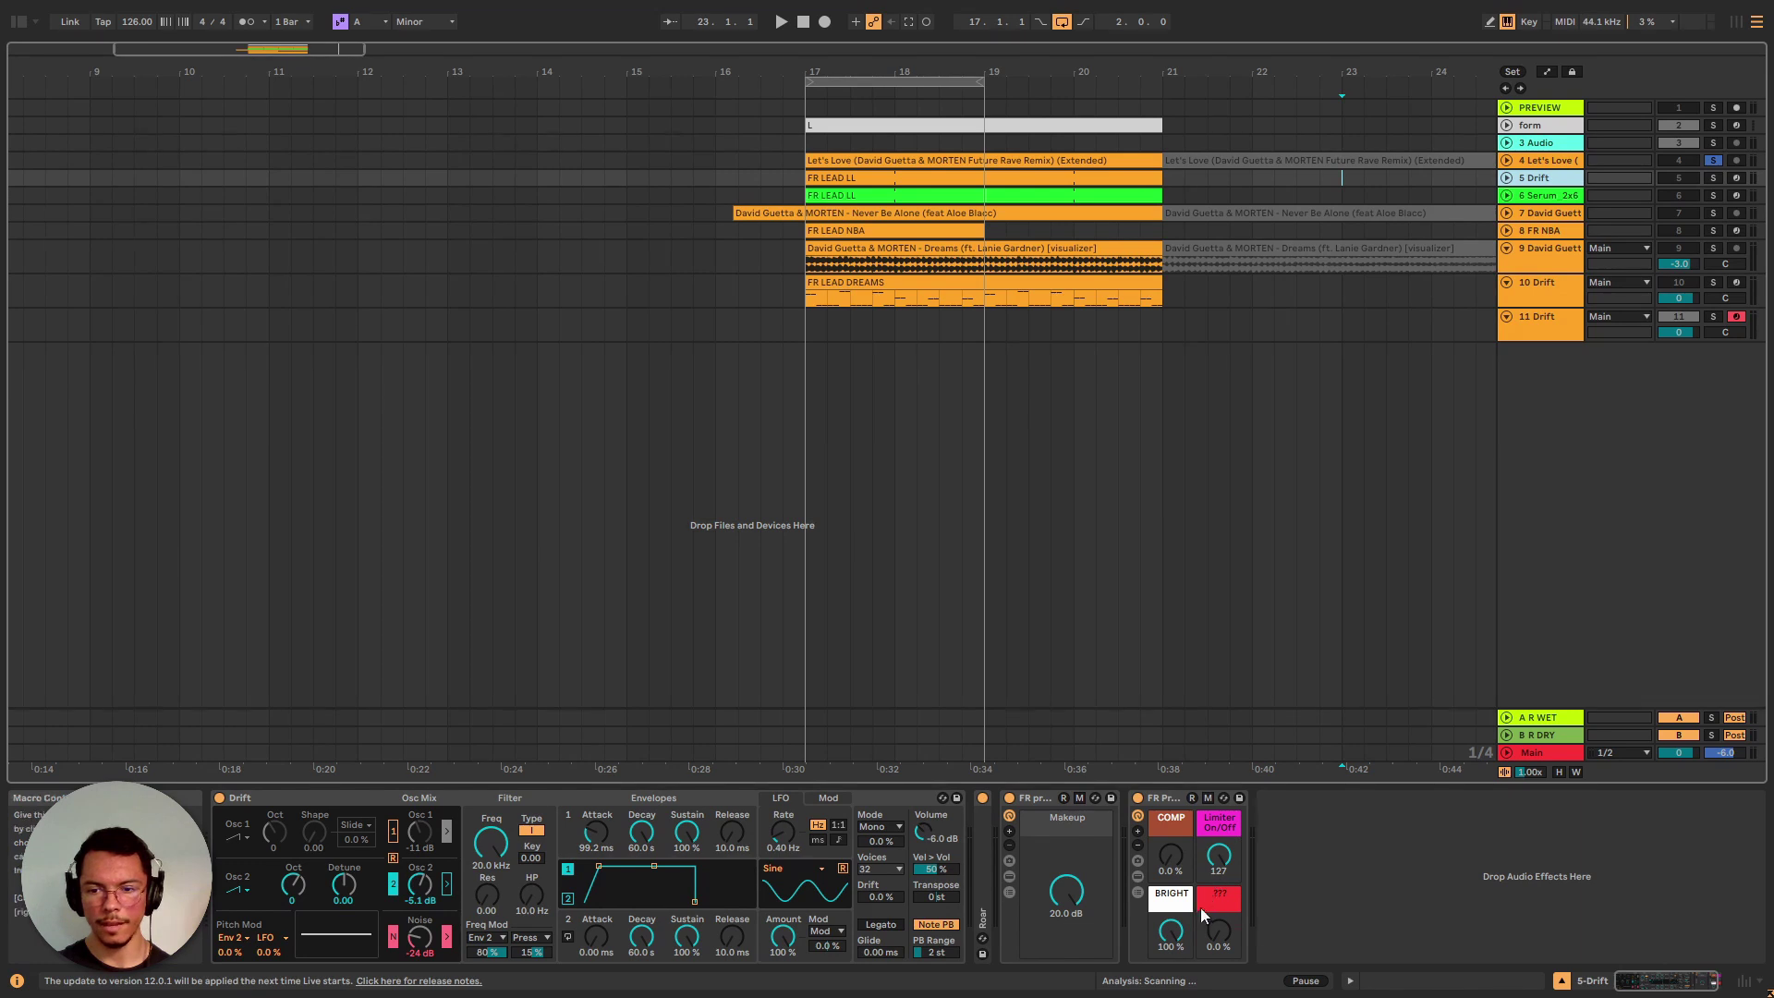
left_click(1549, 196)
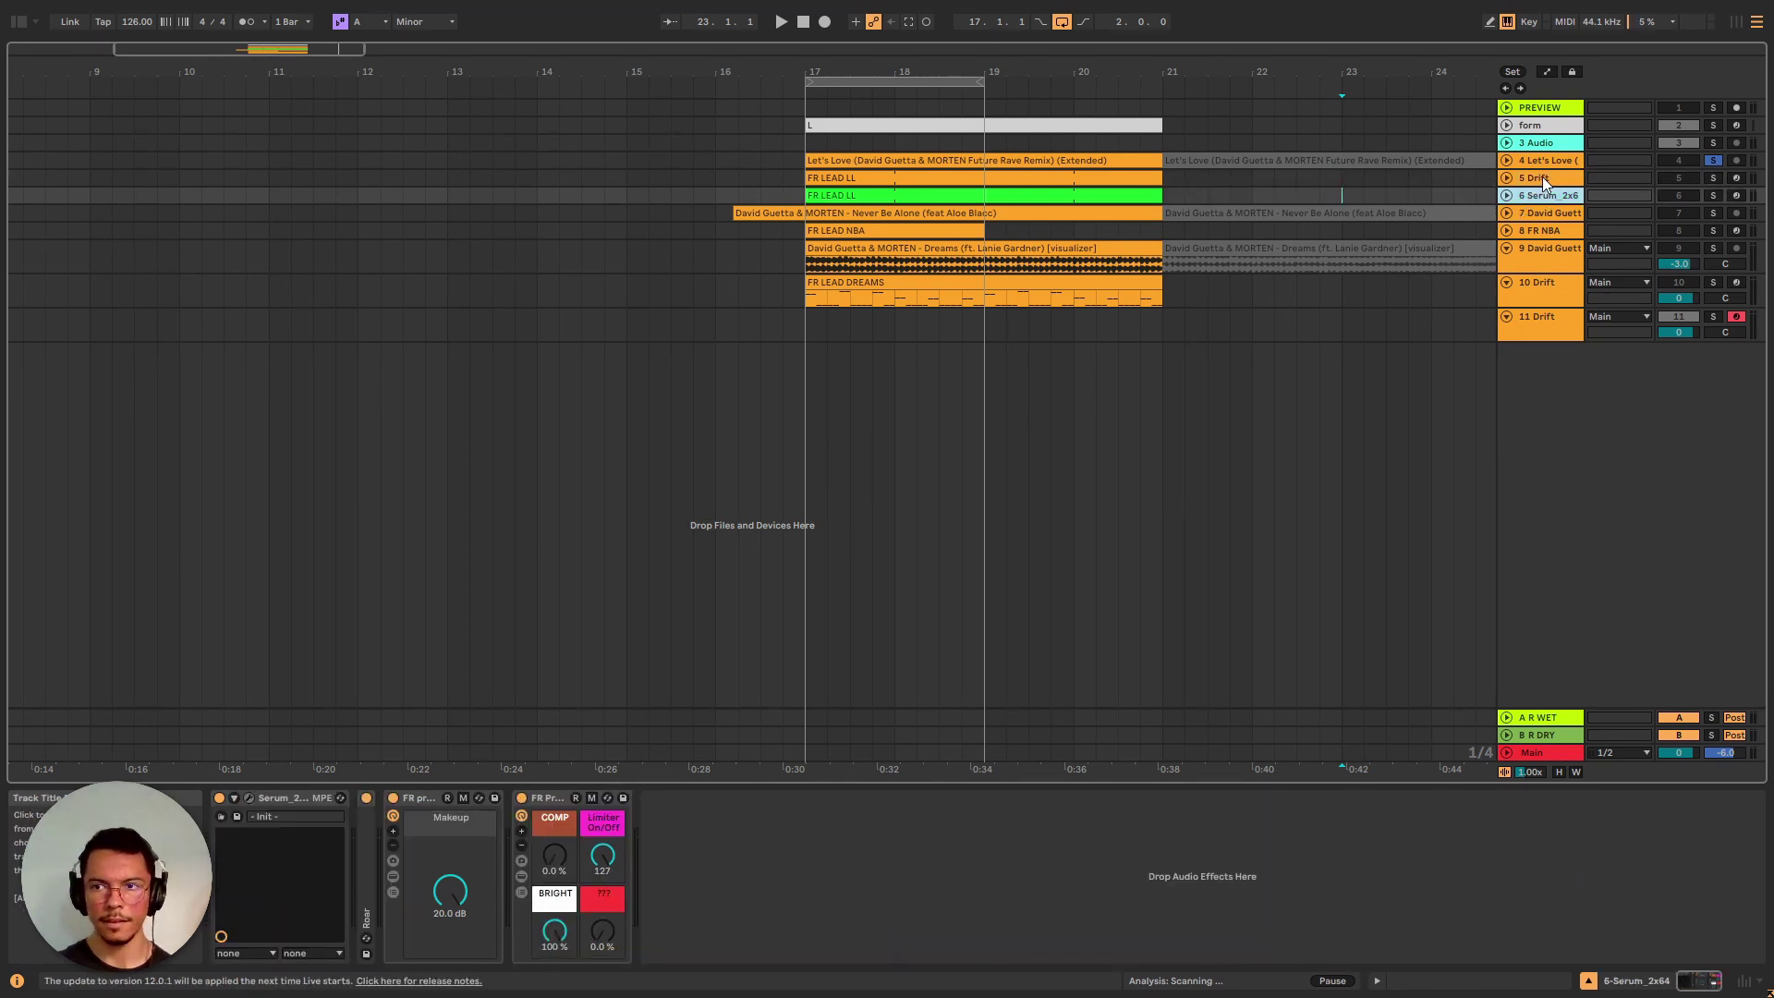
left_click(1543, 179)
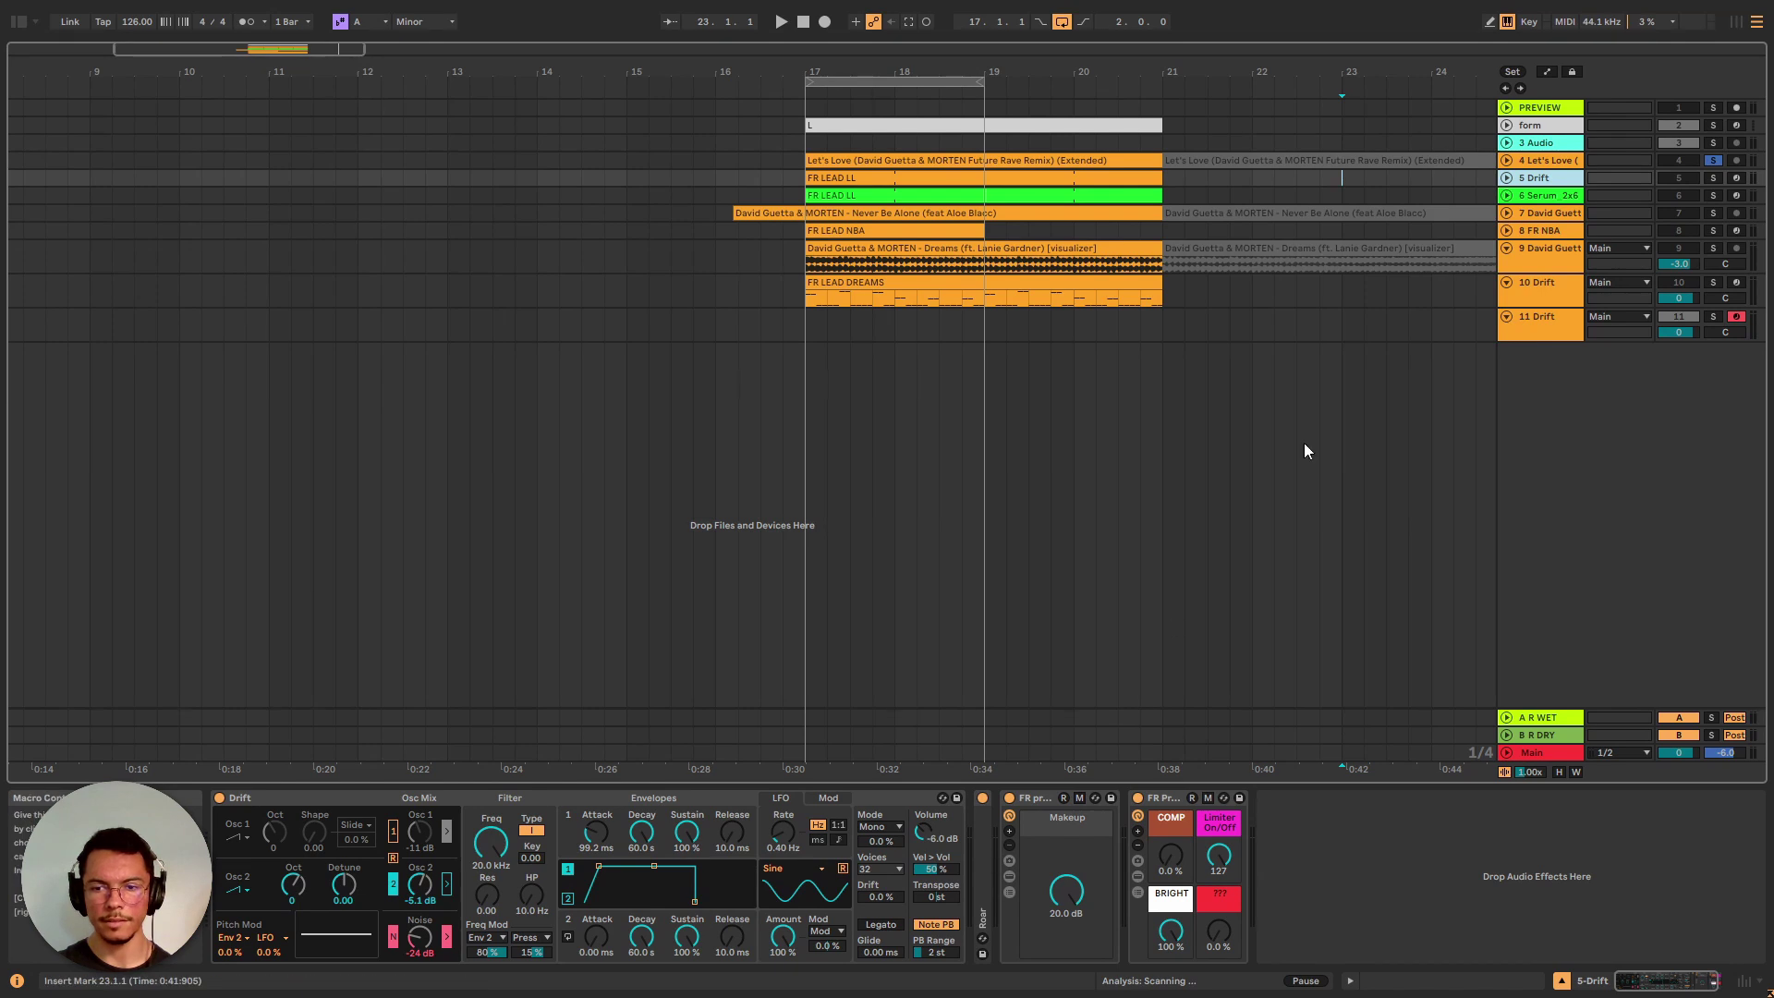
left_click(1542, 197)
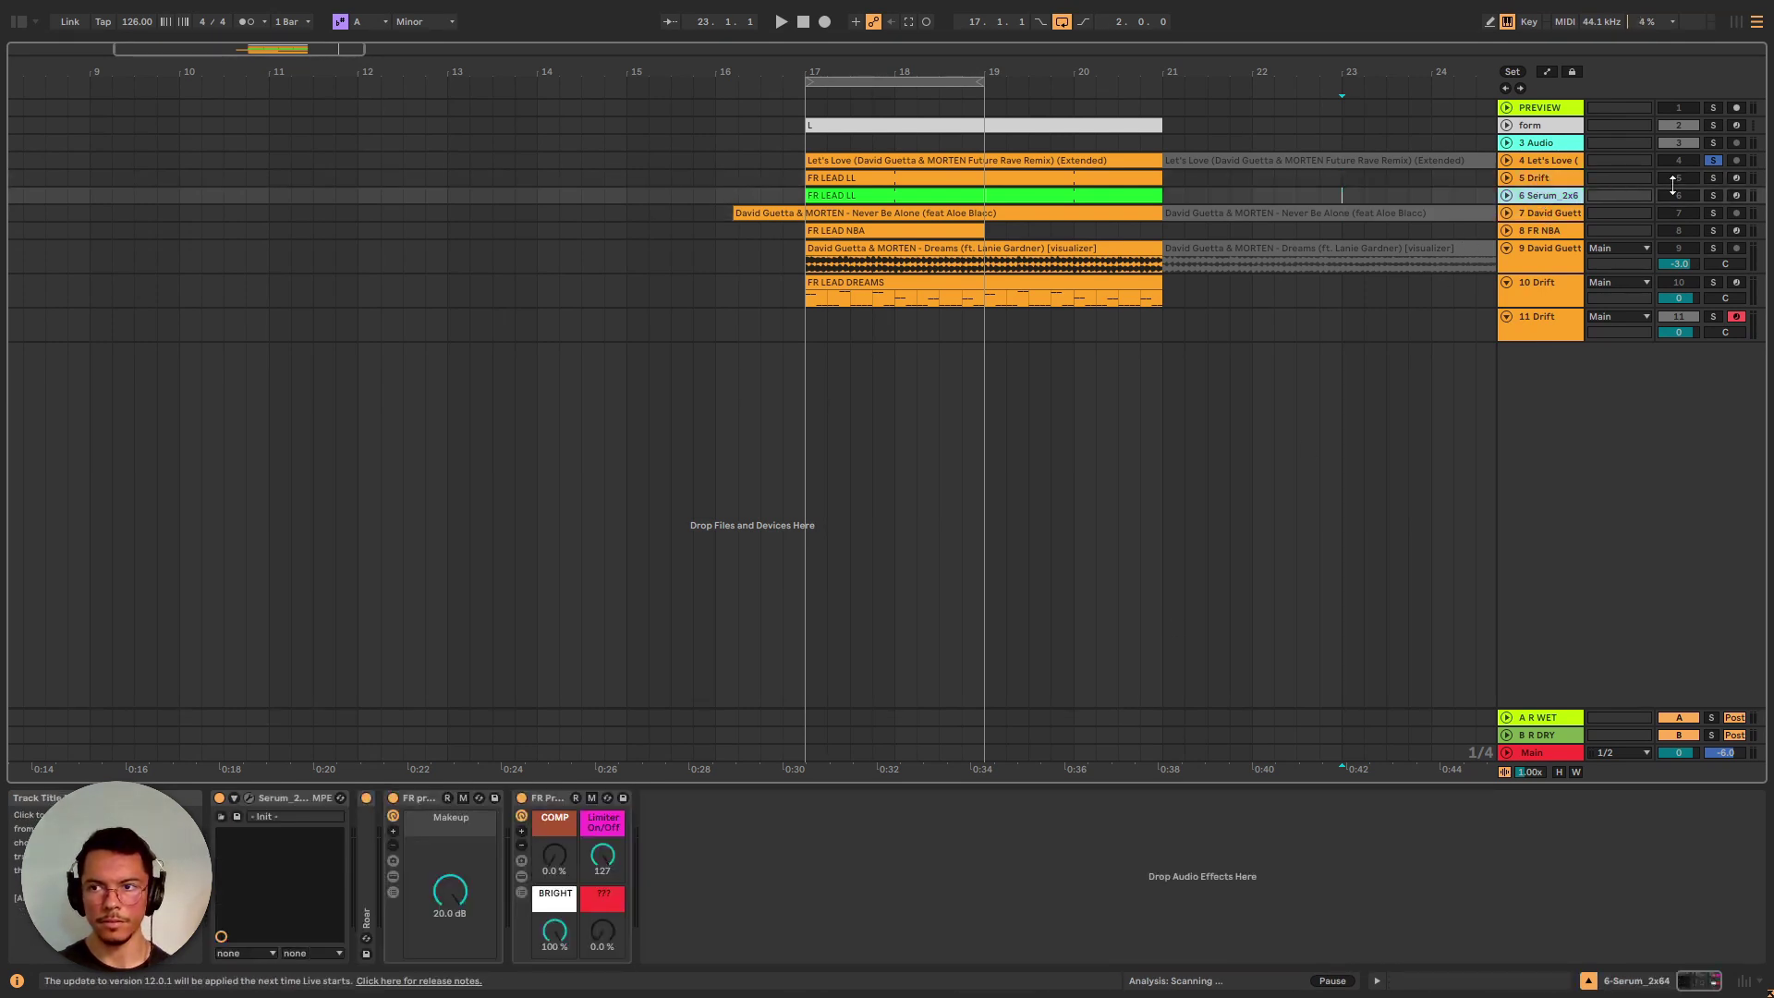
Step: Play the FR LEAD LL clip from bar 17 with the Serum track soloed, and compare it with the 5 Drift version
left_click(1713, 195)
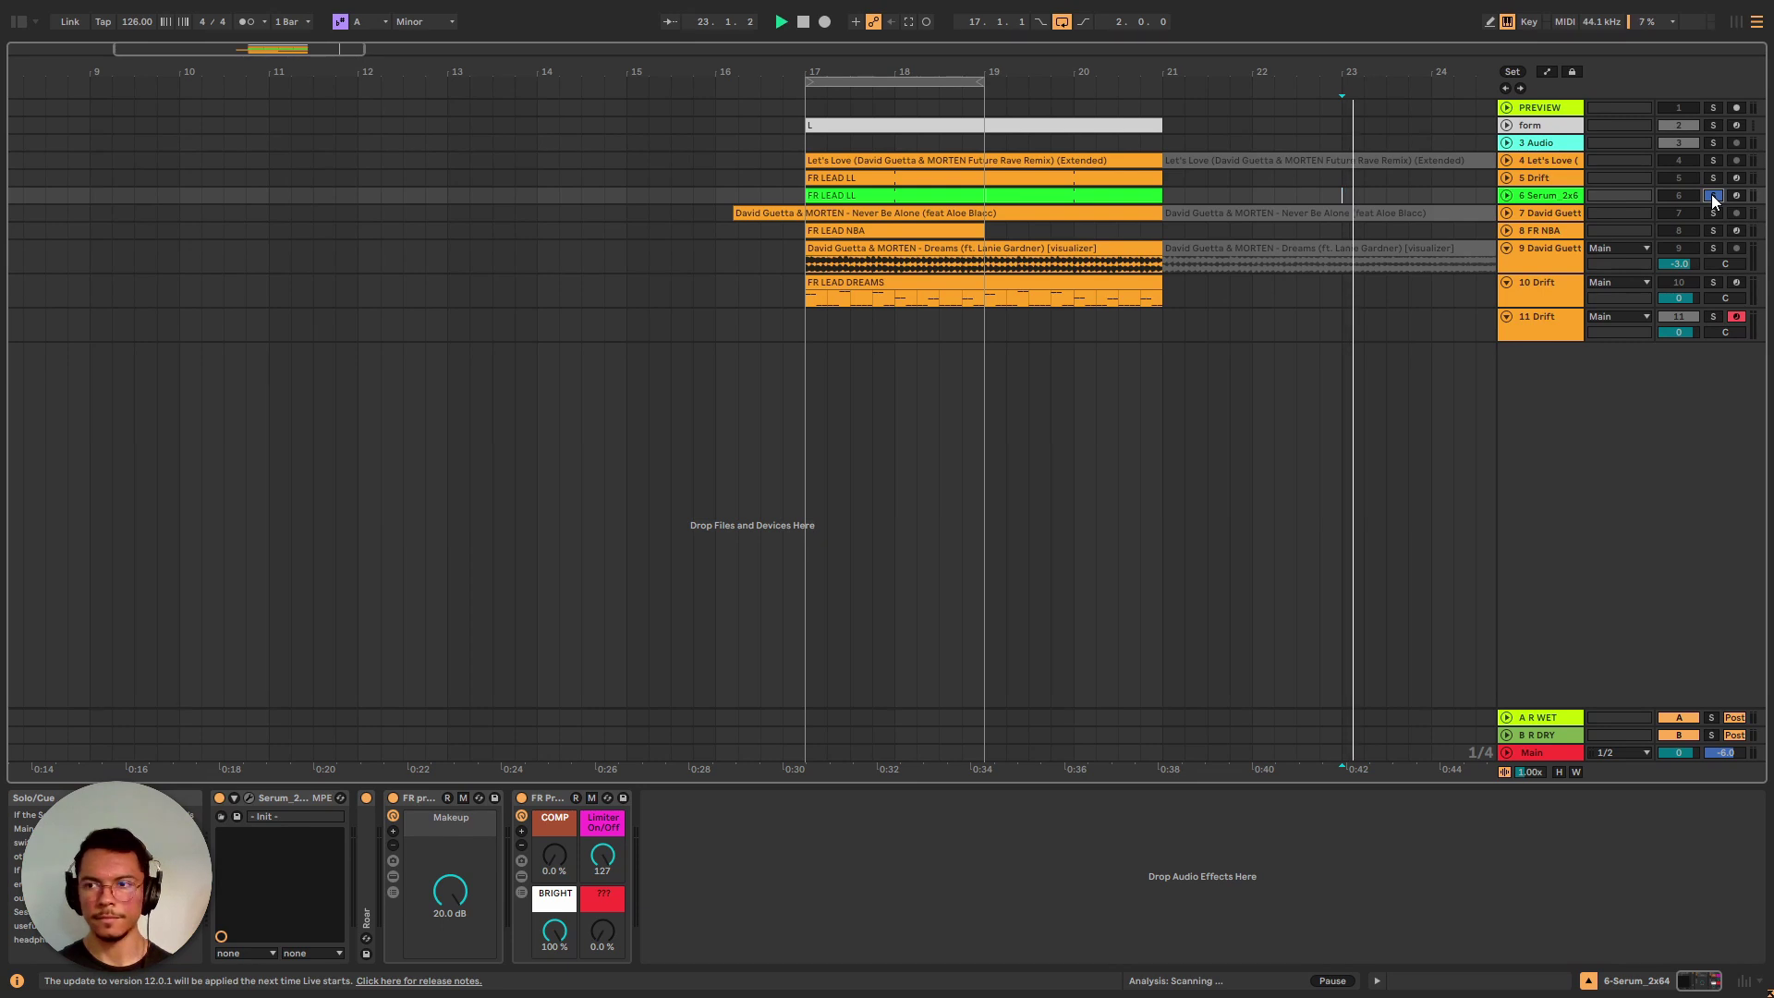
left_click(957, 197)
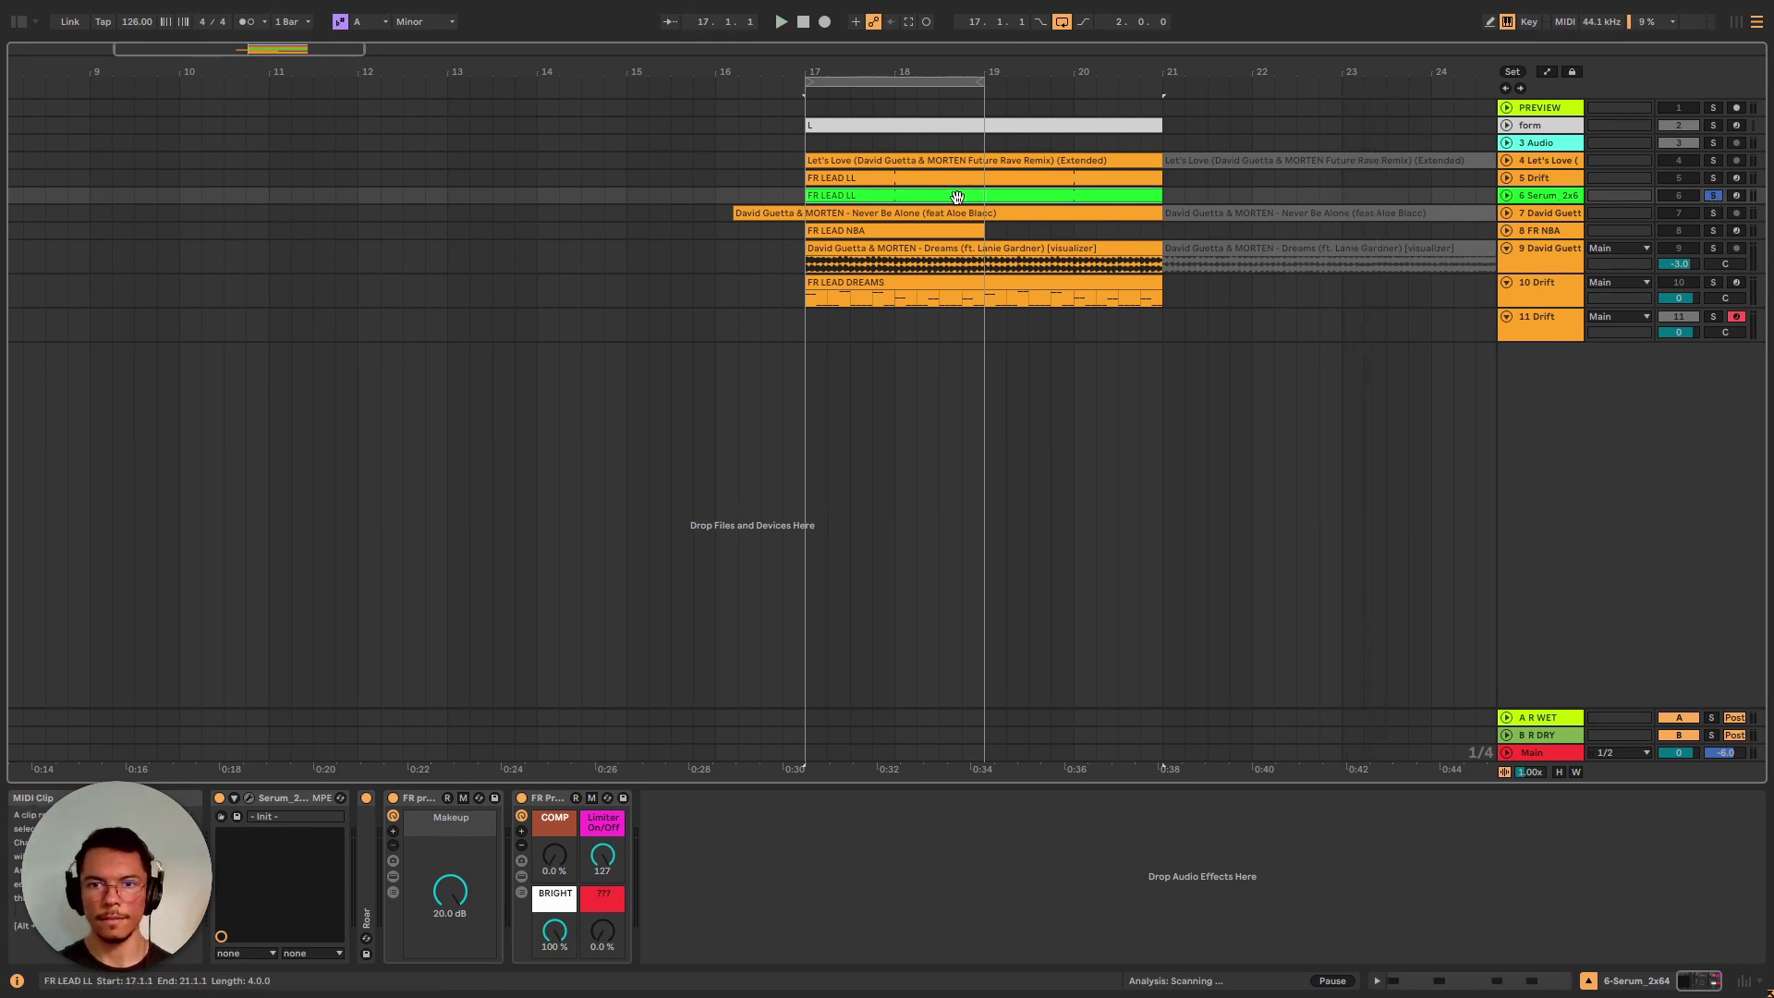
left_click(1711, 178)
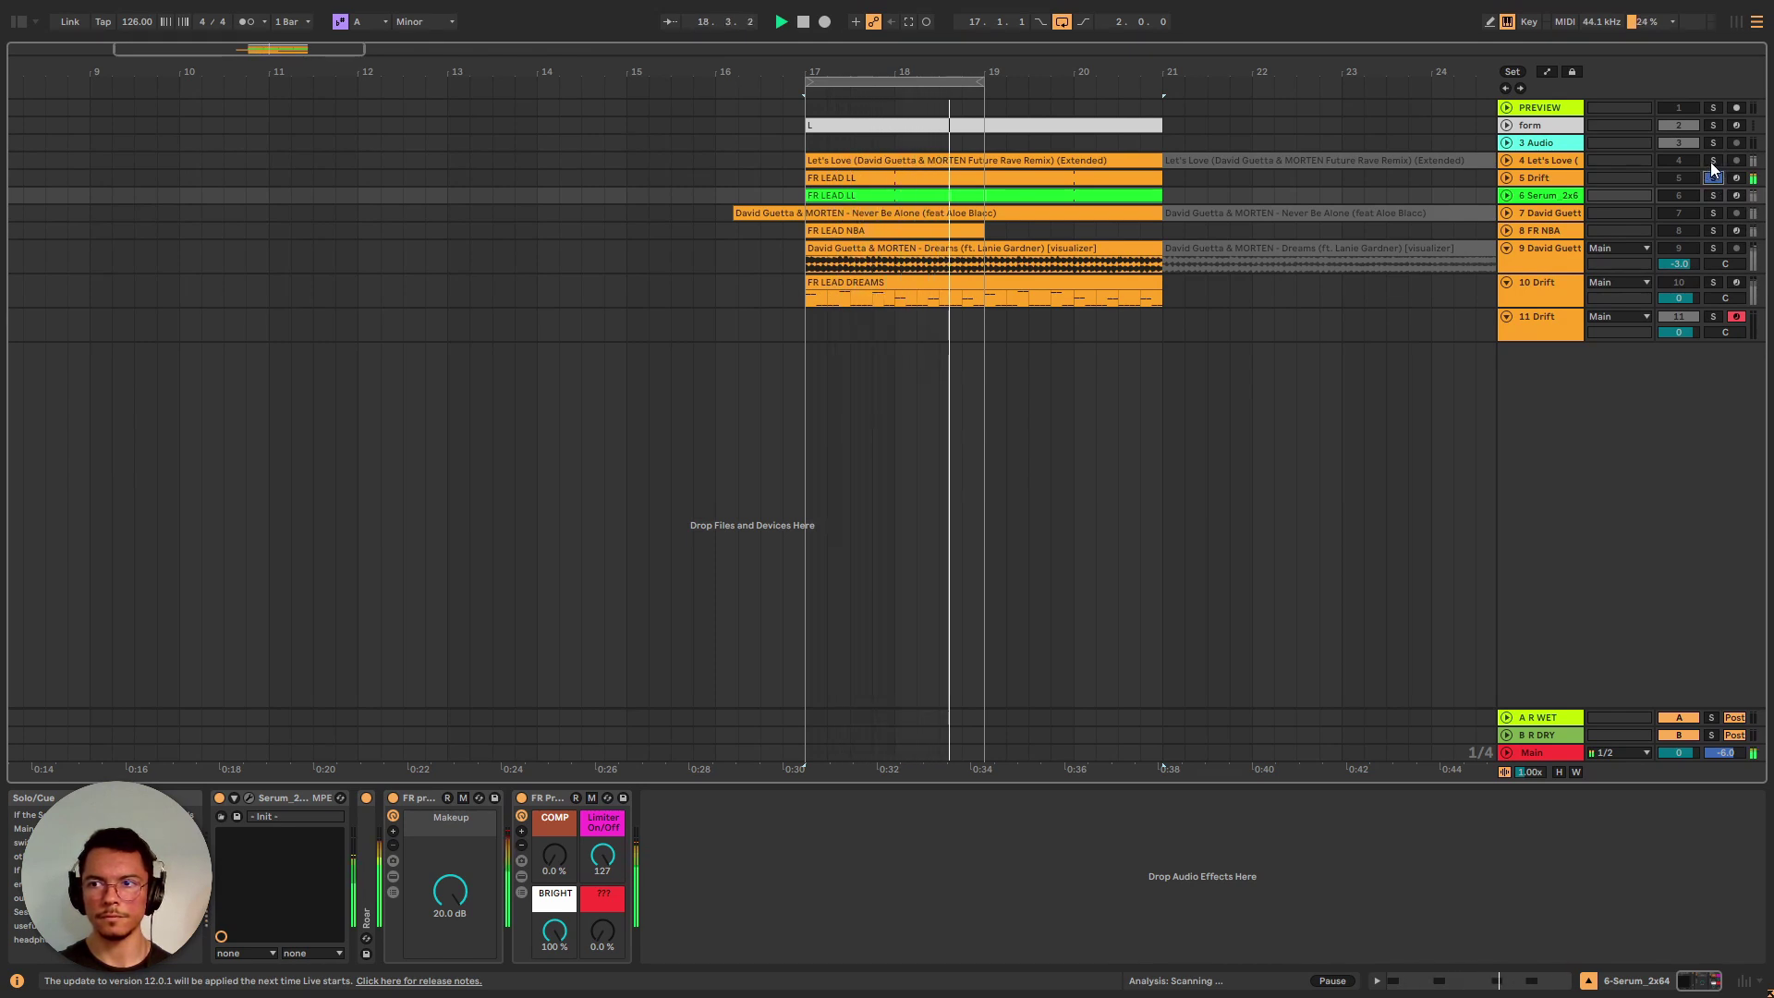
Step: Audition the Let's Love reference on track 4, solo the 5 Drift track, and compare its device chain with the Serum track's
left_click(1711, 160)
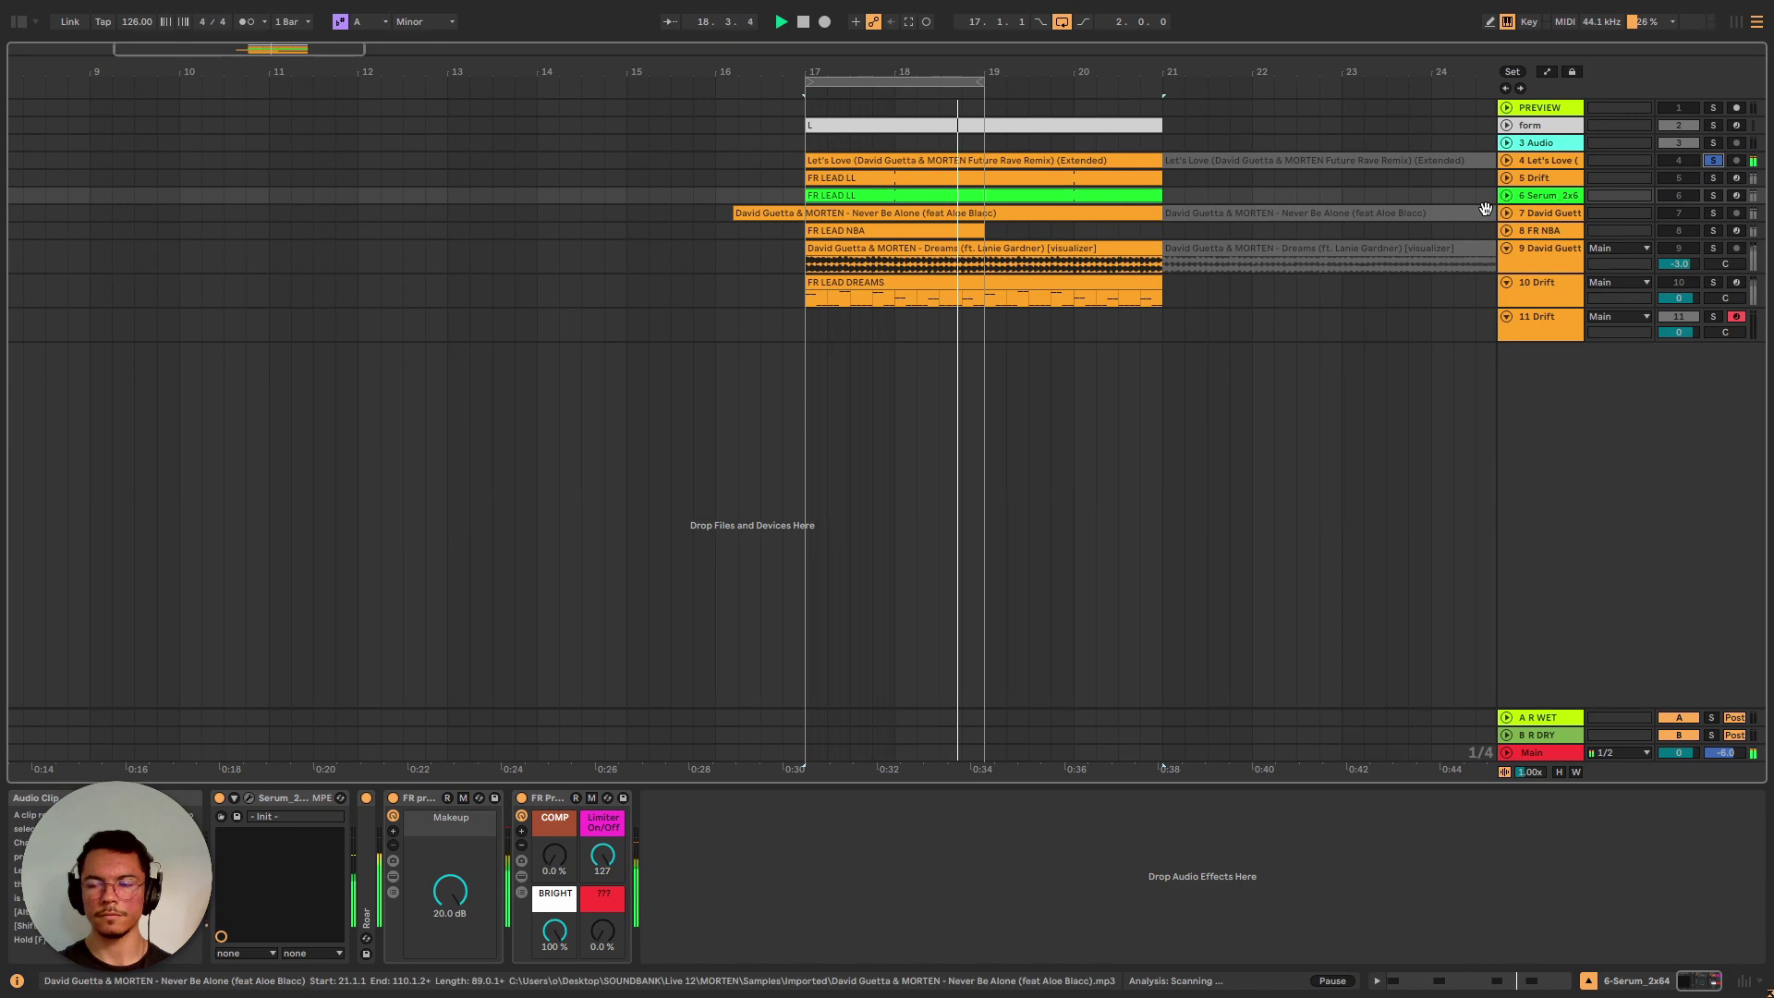
left_click(1550, 179)
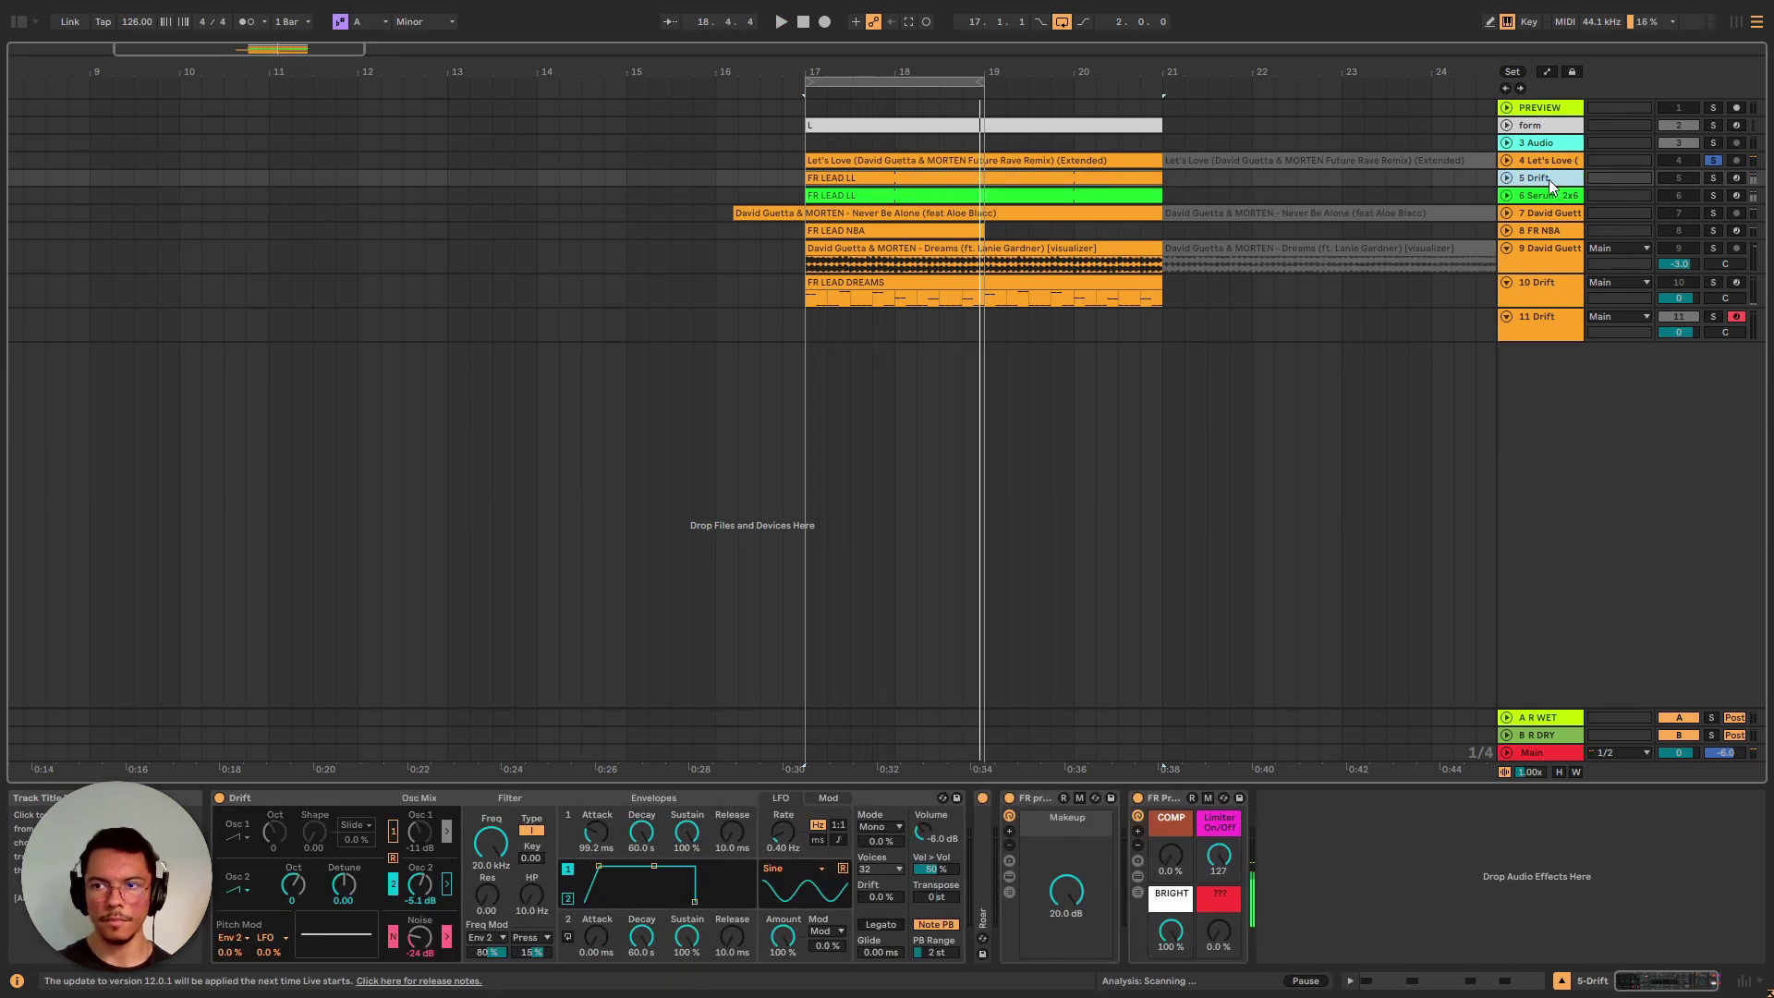
left_click(1711, 178)
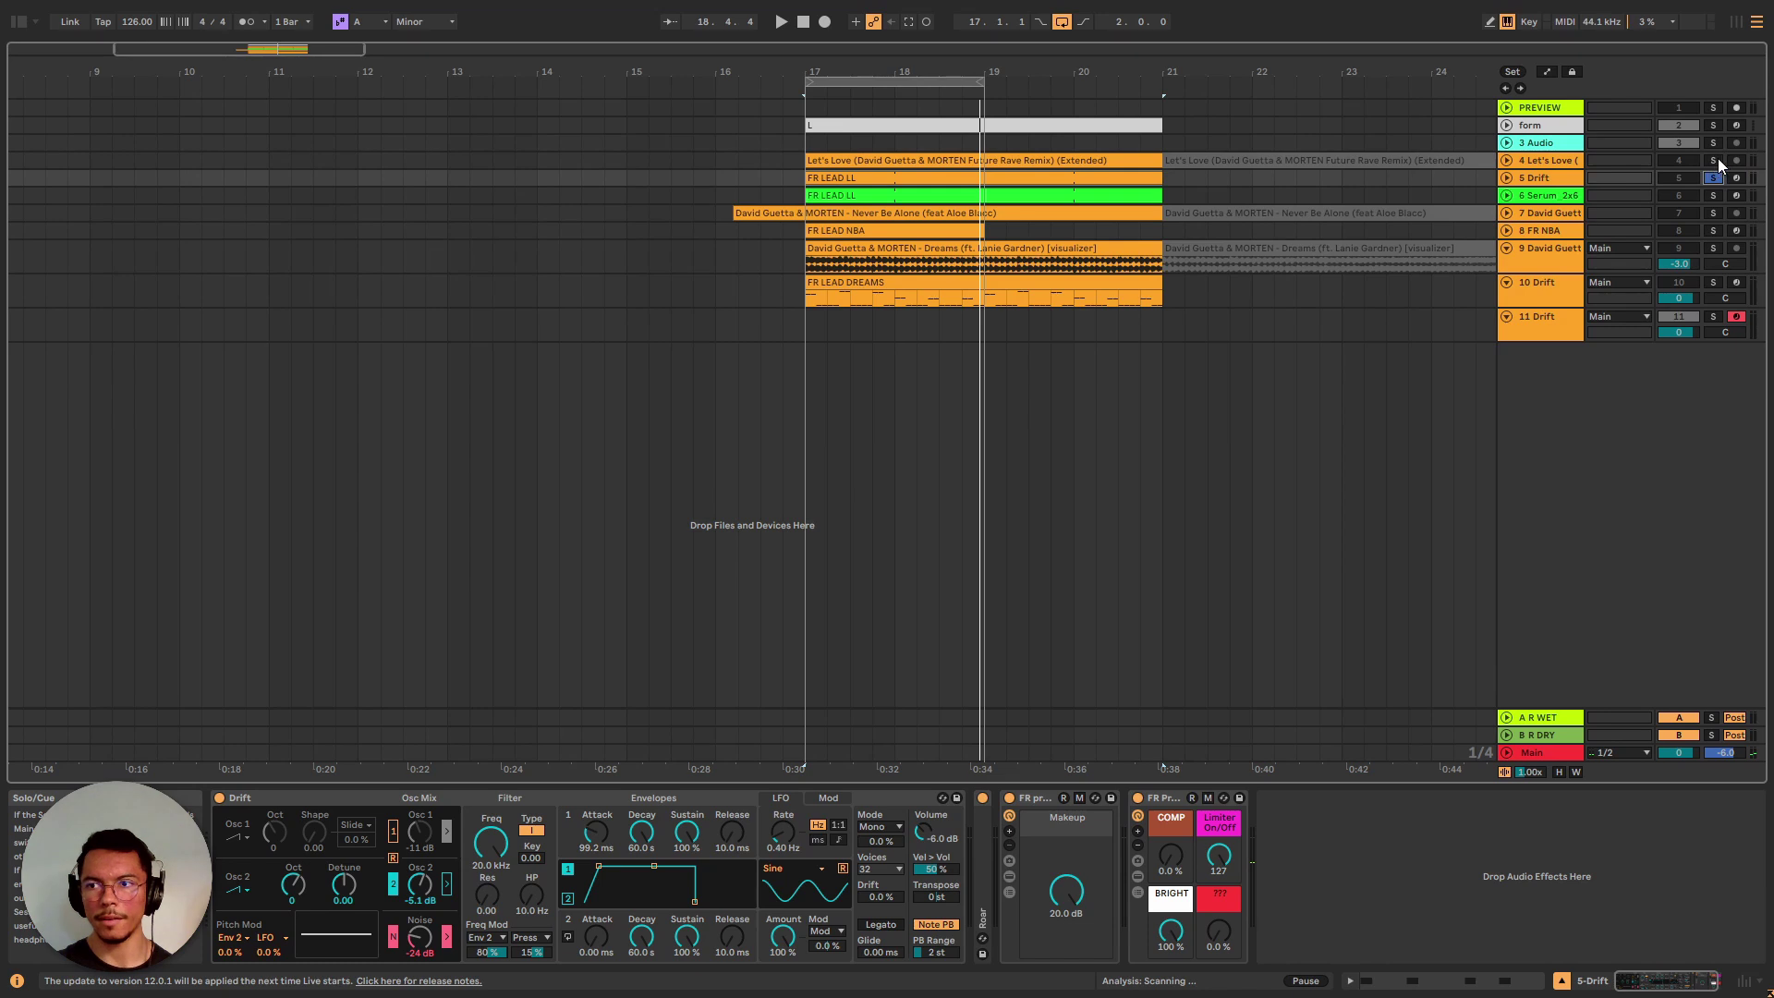
left_click(1548, 193)
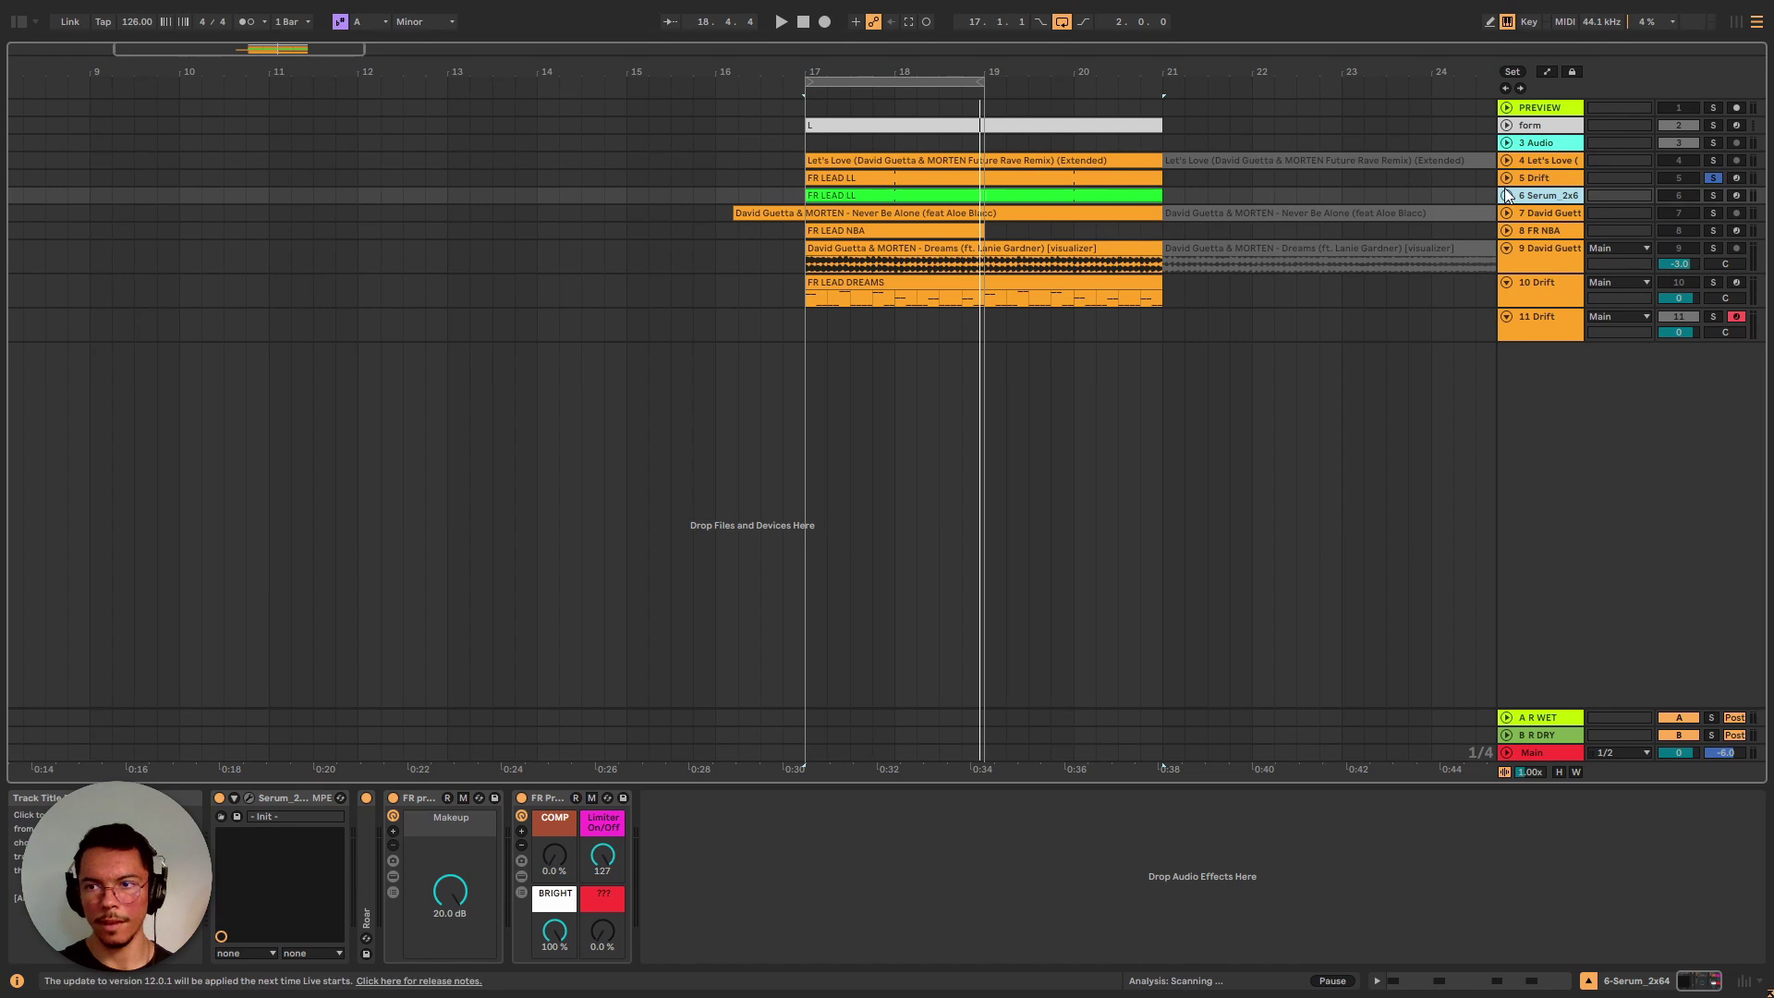
Step: Solo and play the Dreams reference on track 9, and view the device chain of the 10 Drift track
left_click(1543, 328)
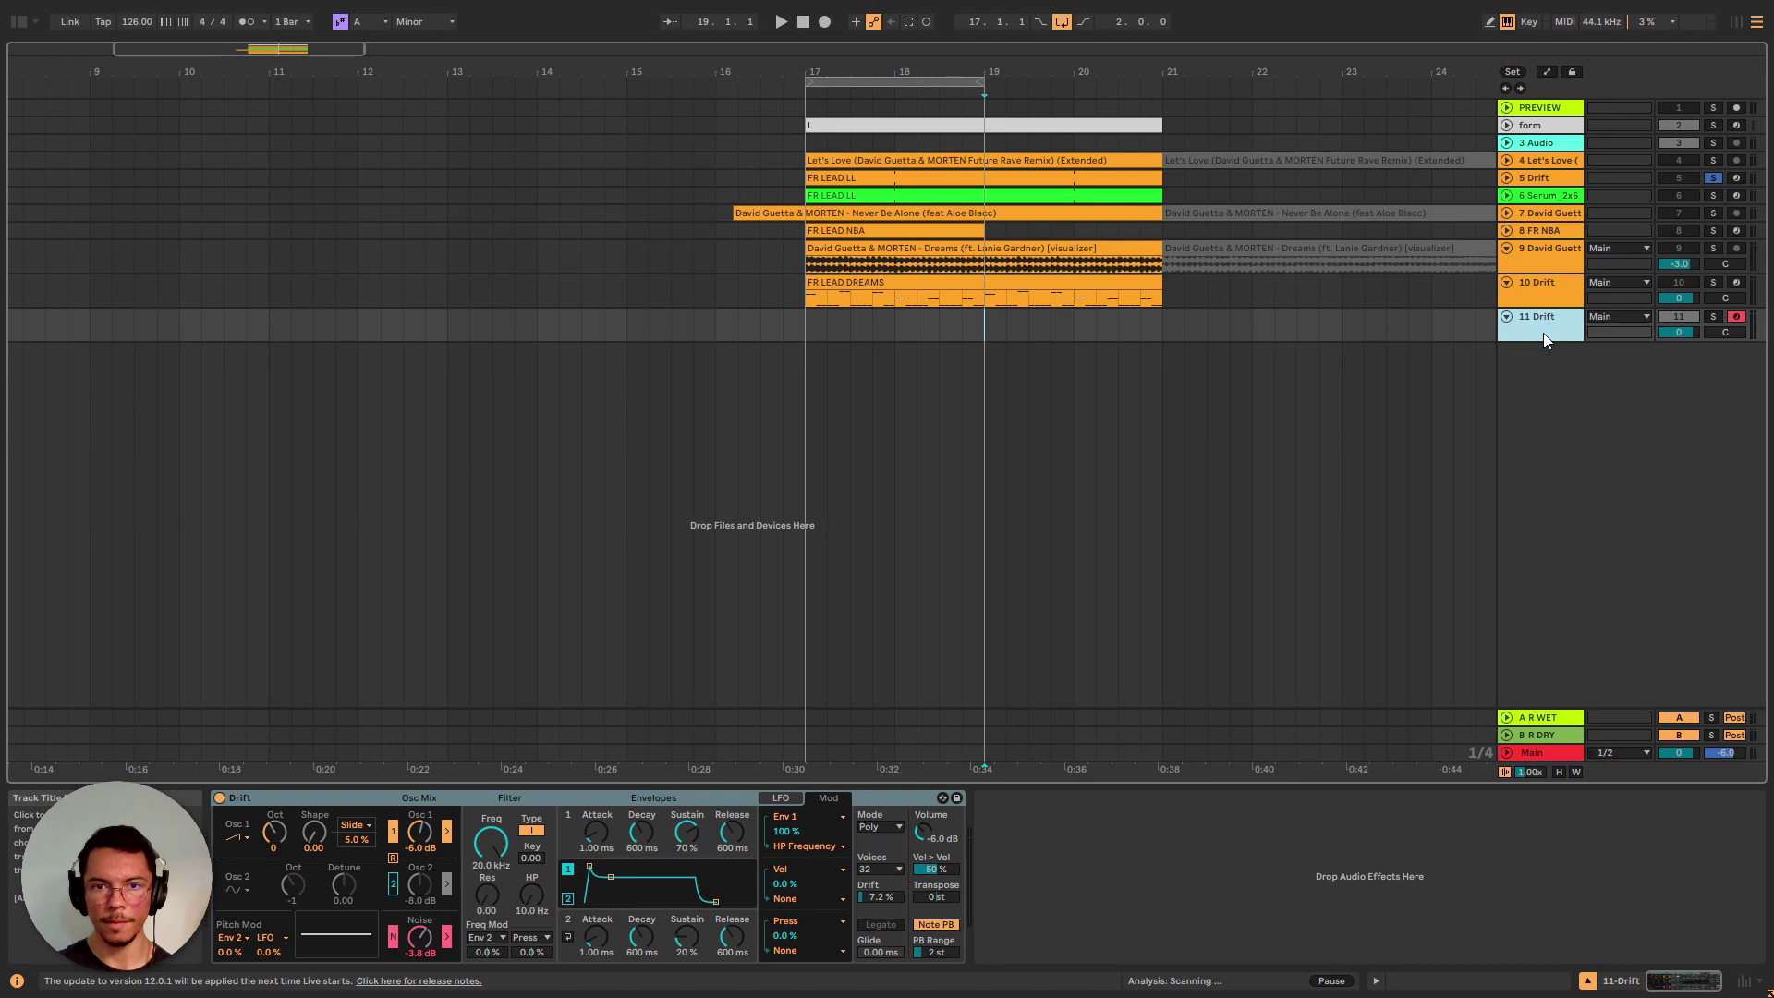
left_click(1559, 282)
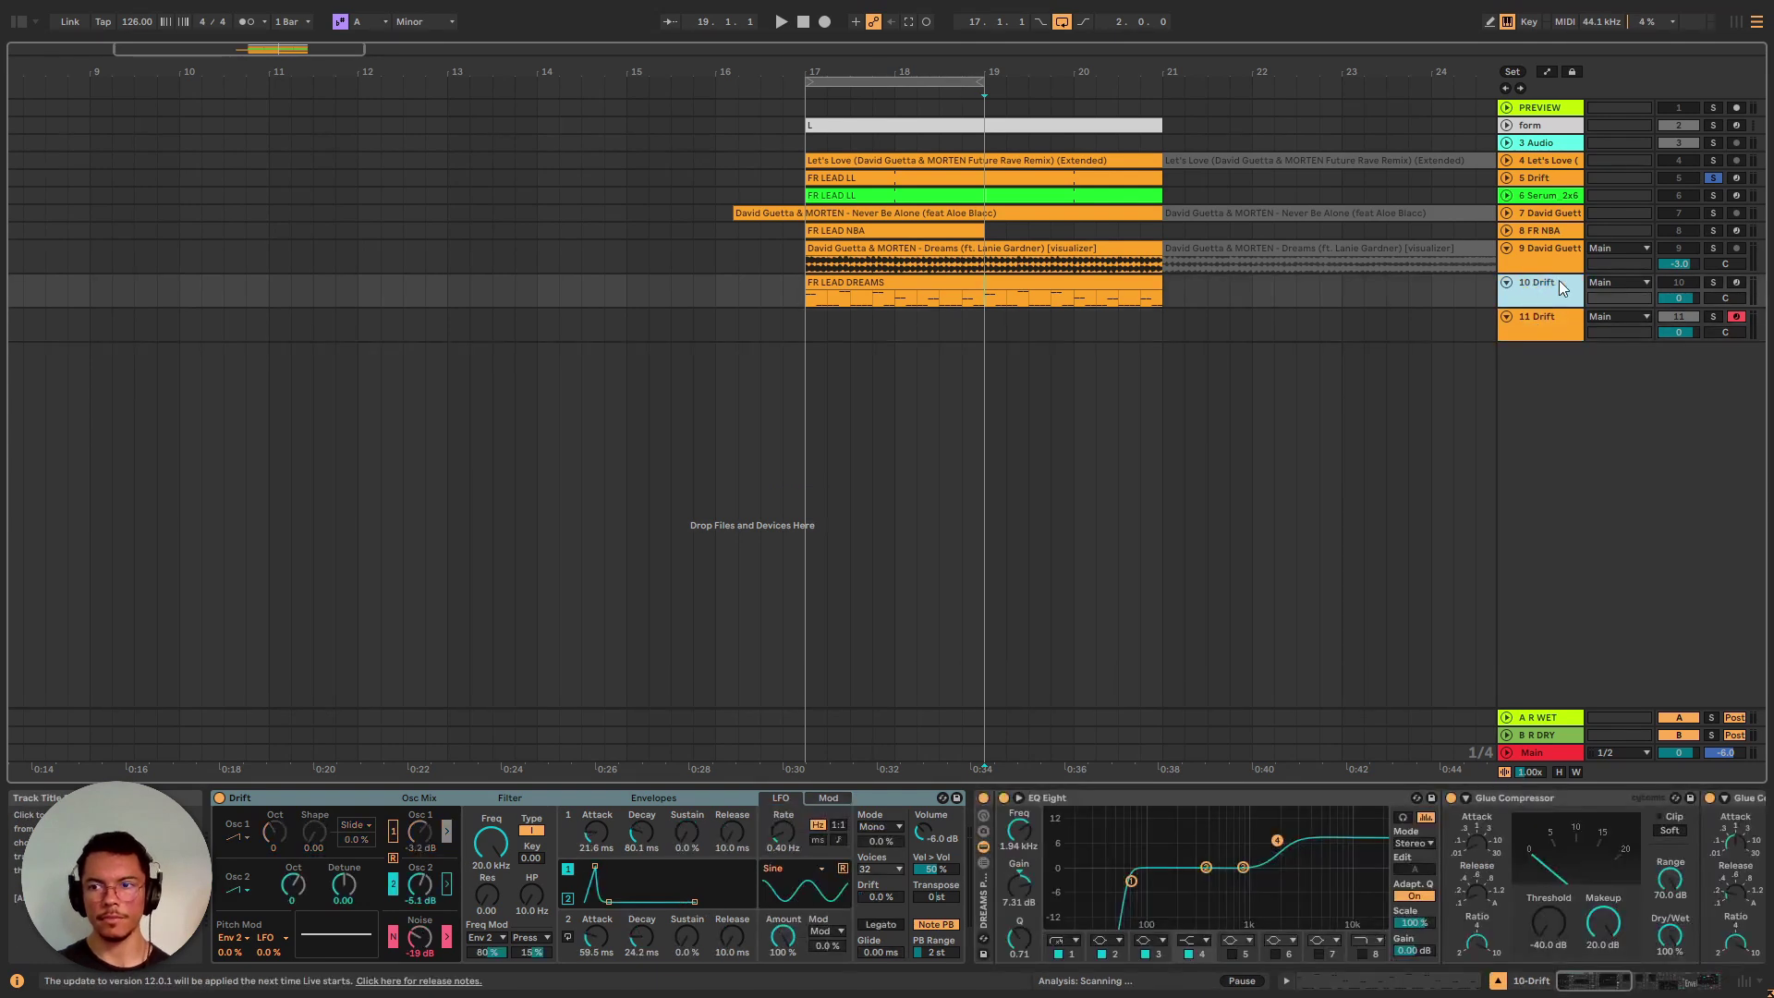
left_click(1712, 248)
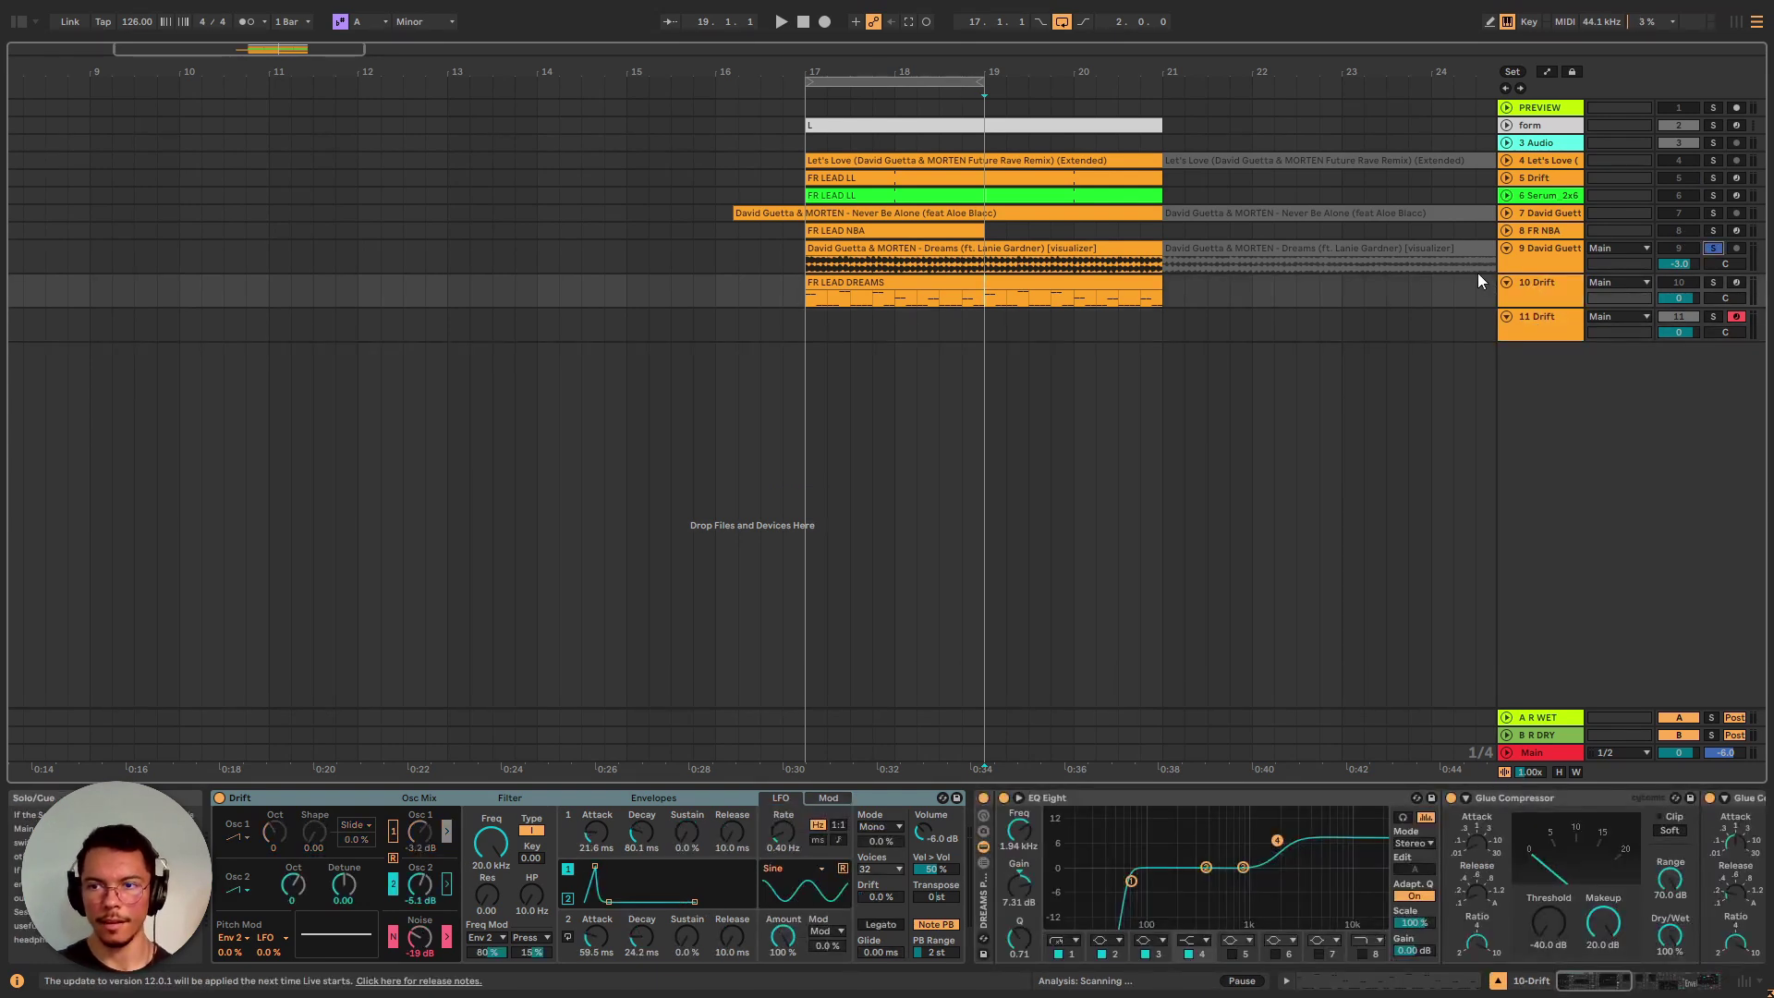
left_click(912, 268)
key("space")
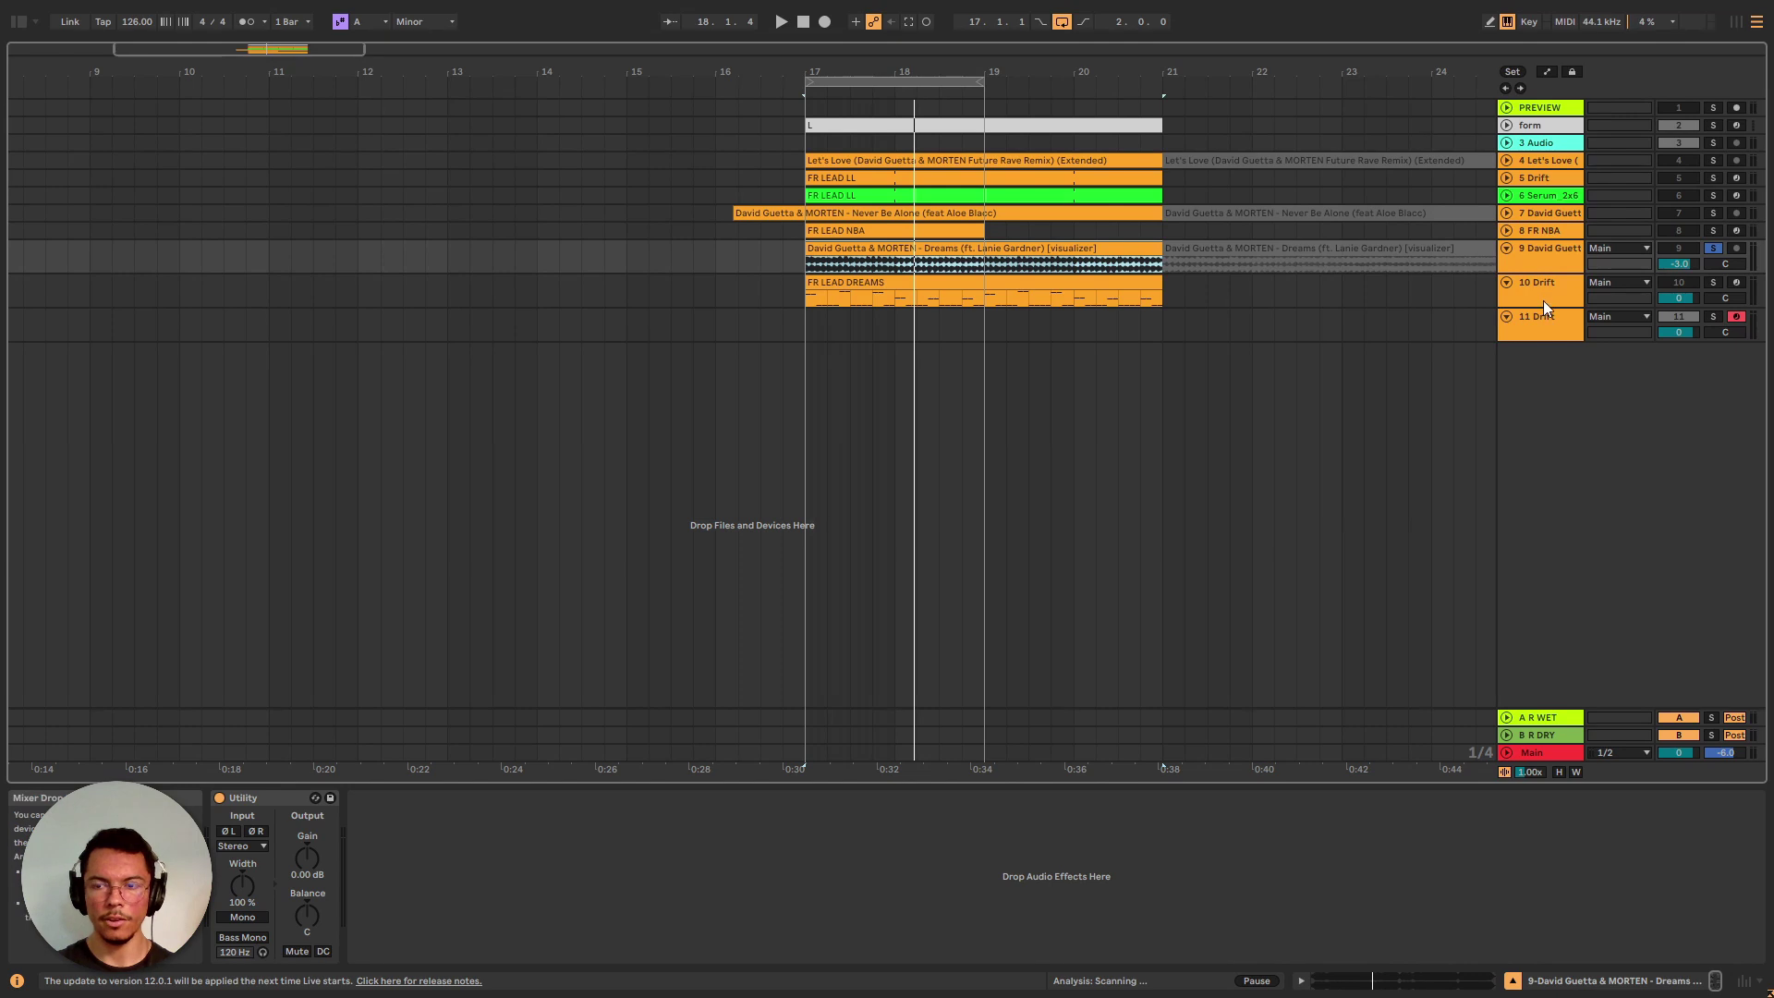
left_click(1548, 297)
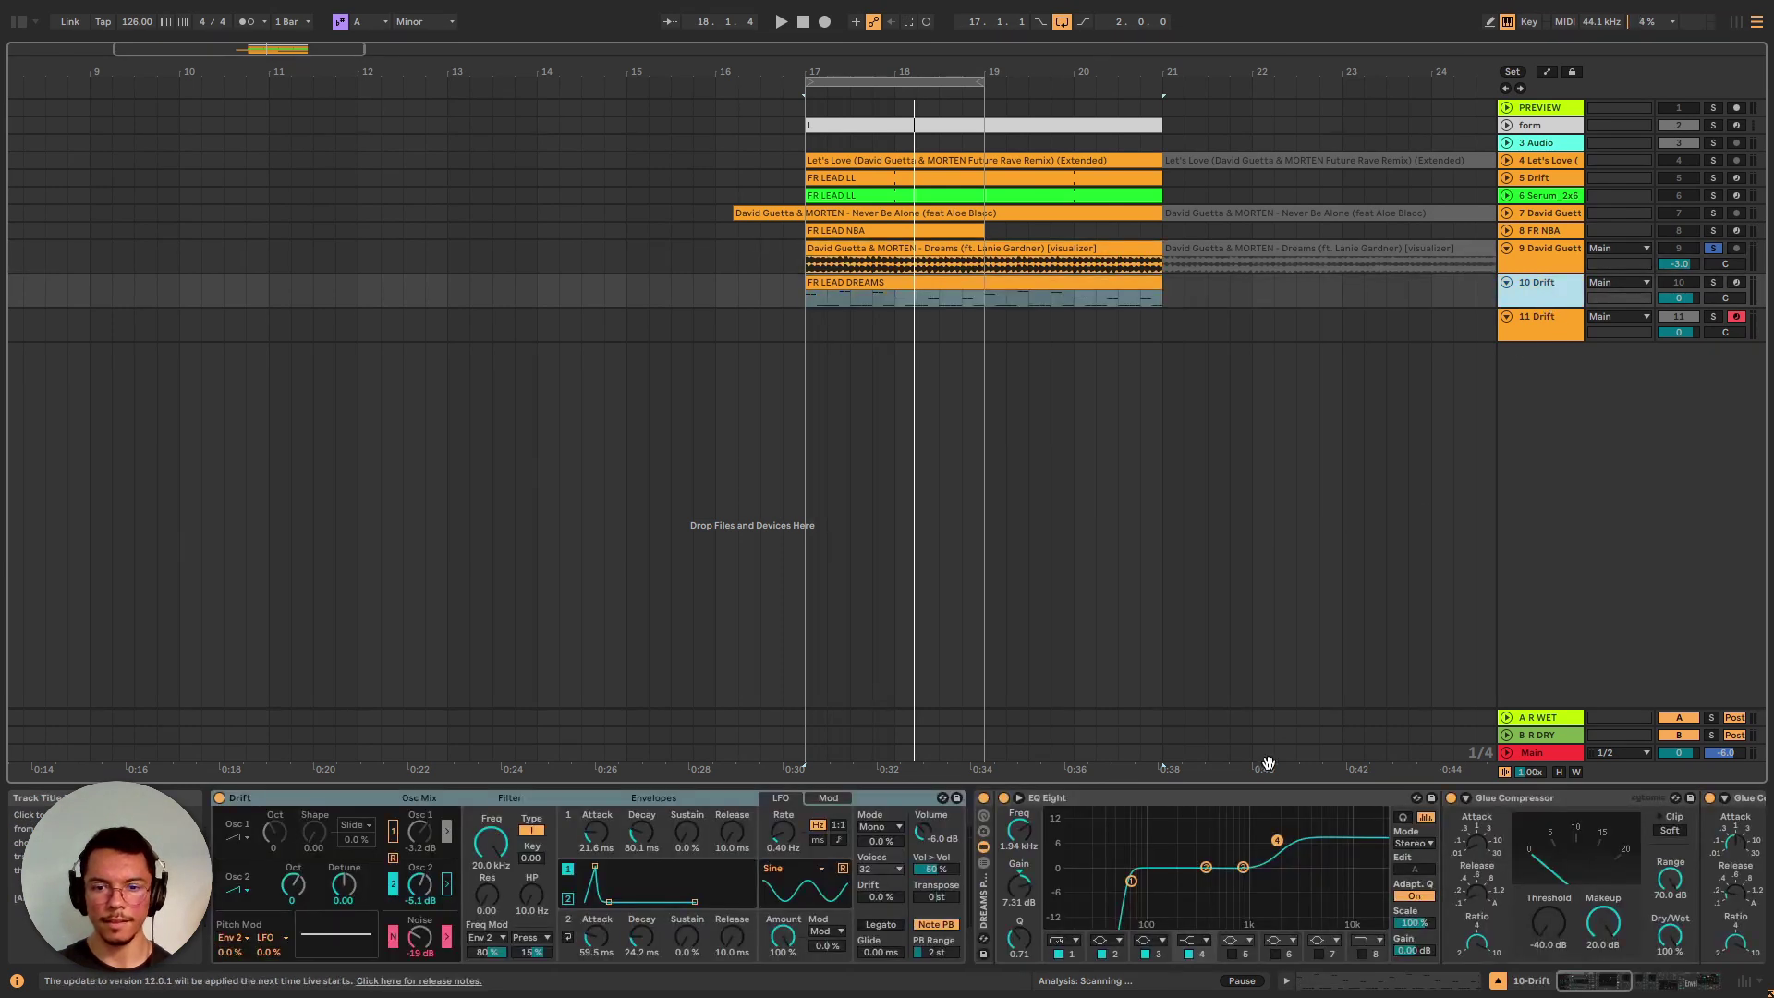
Step: Play the 5 Drift track soloed, comparing its sound with Roar and both FR racks bypassed and enabled
left_click(1715, 179)
key("space")
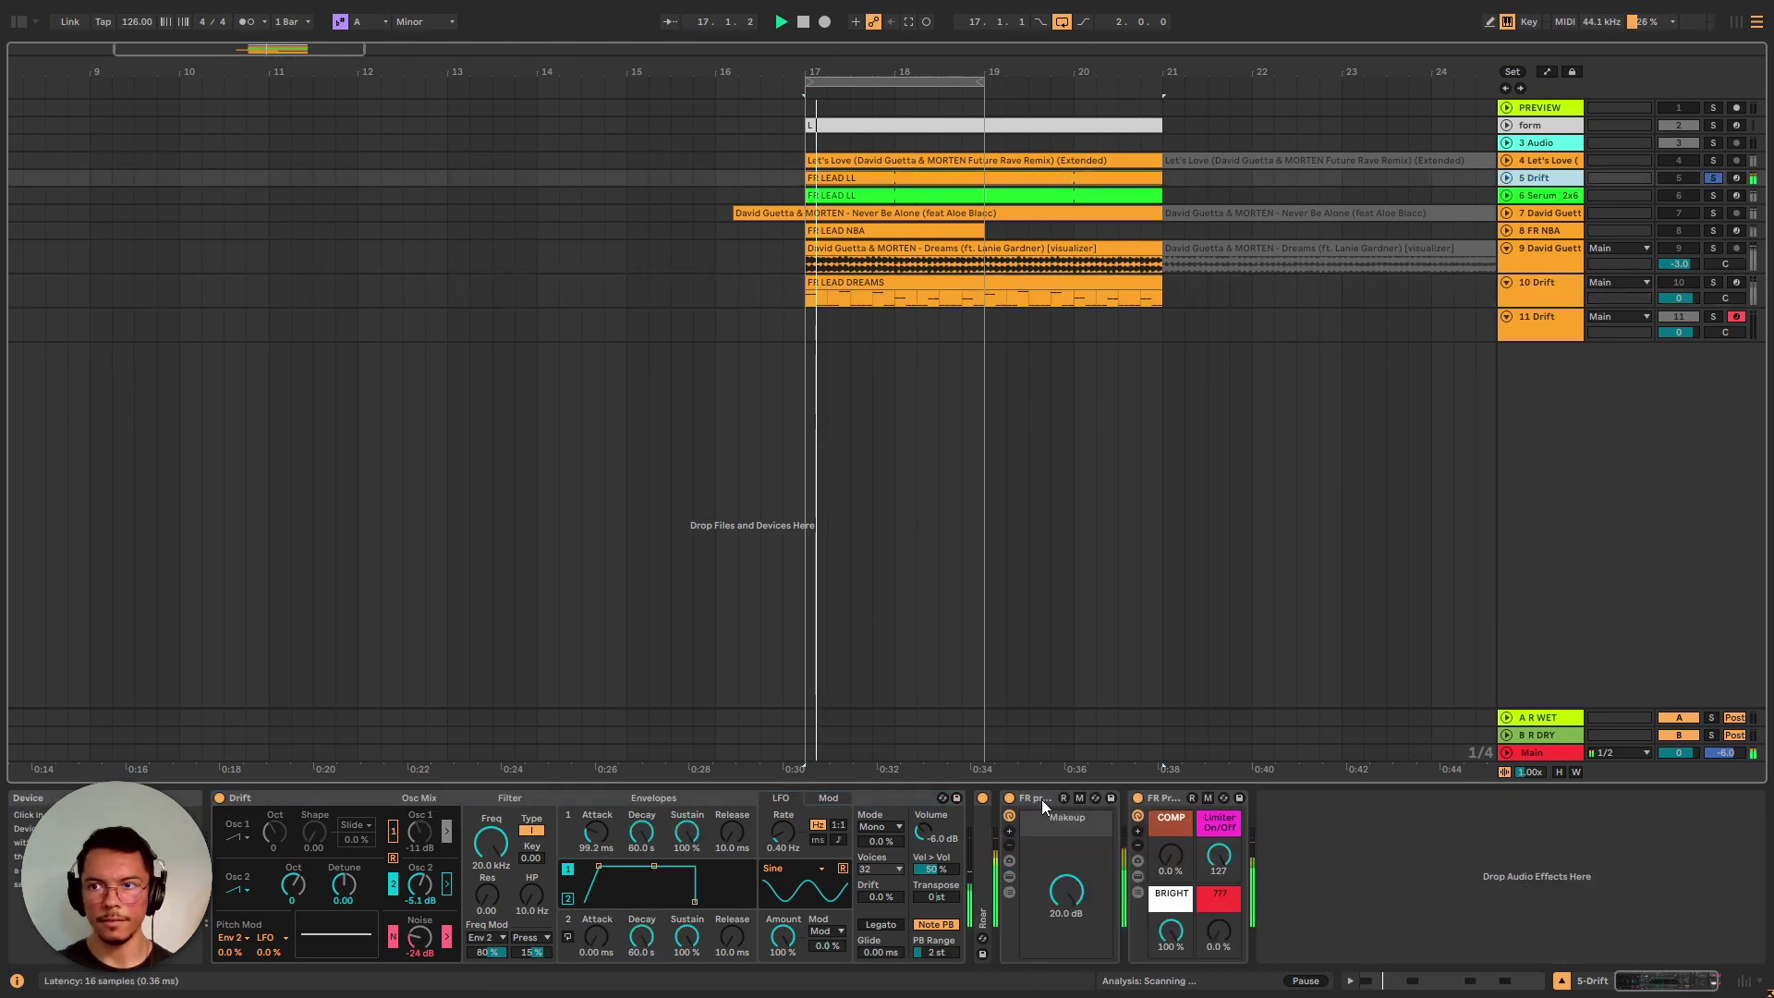
left_click(984, 839)
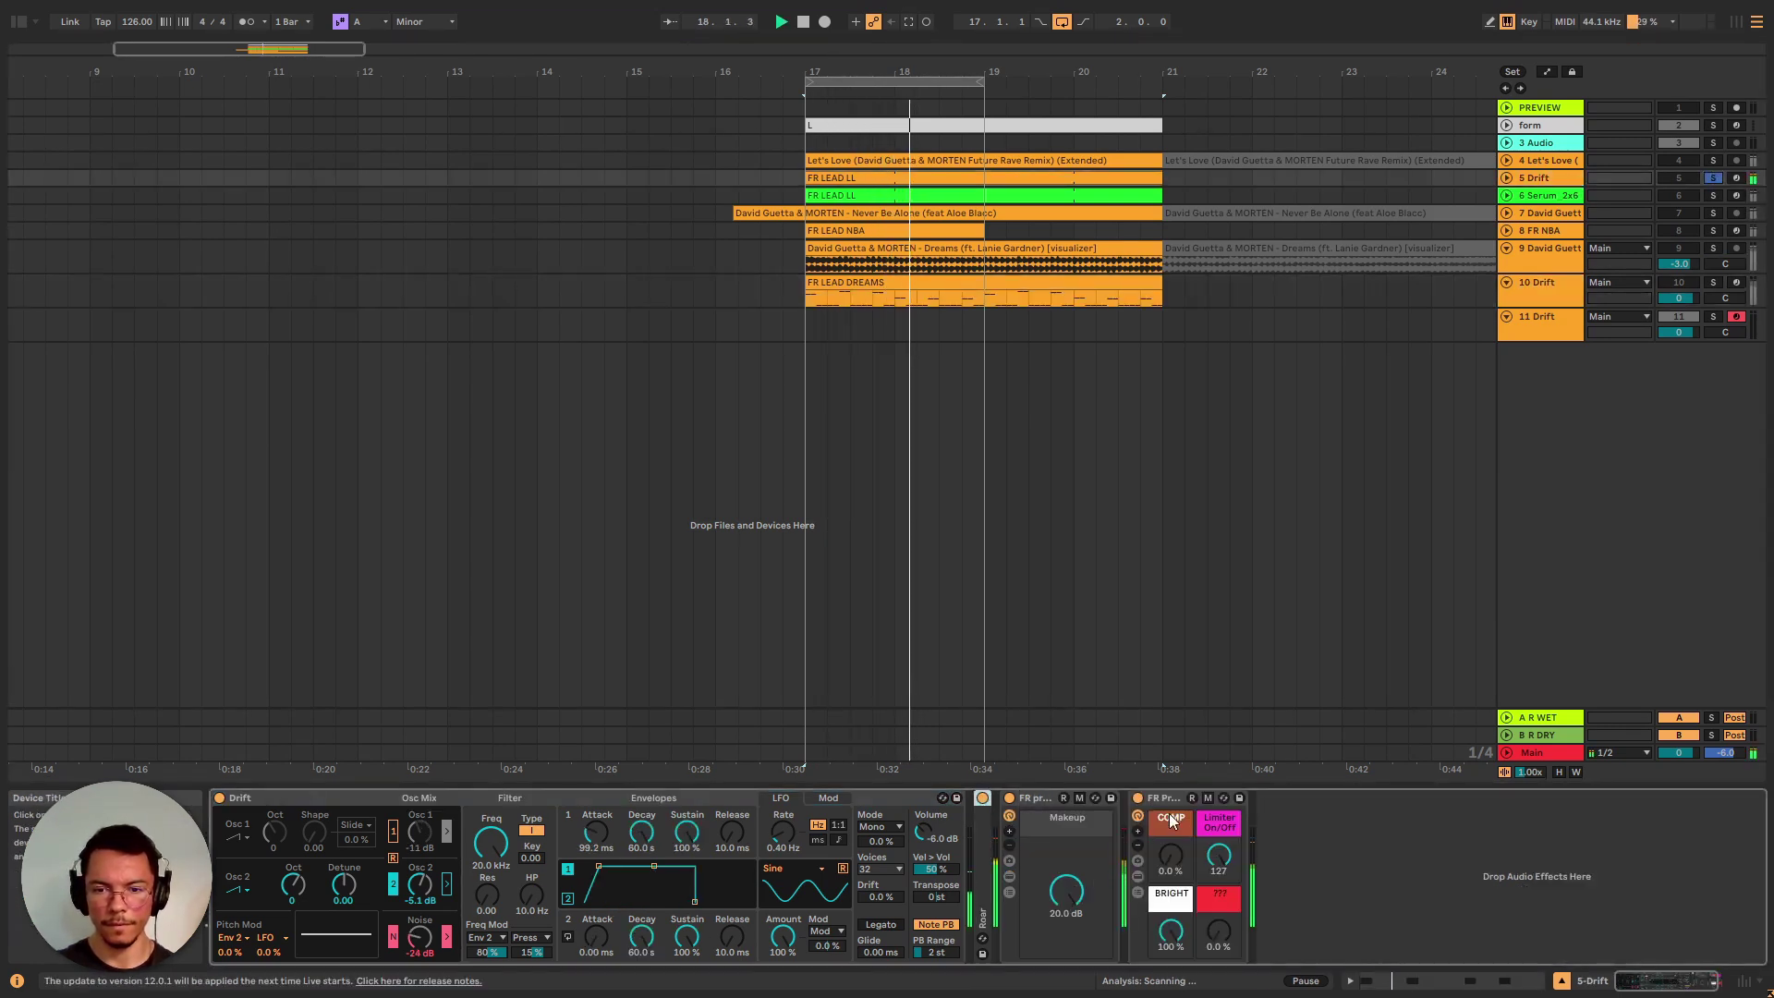
left_click(1177, 797, "shift")
key("0")
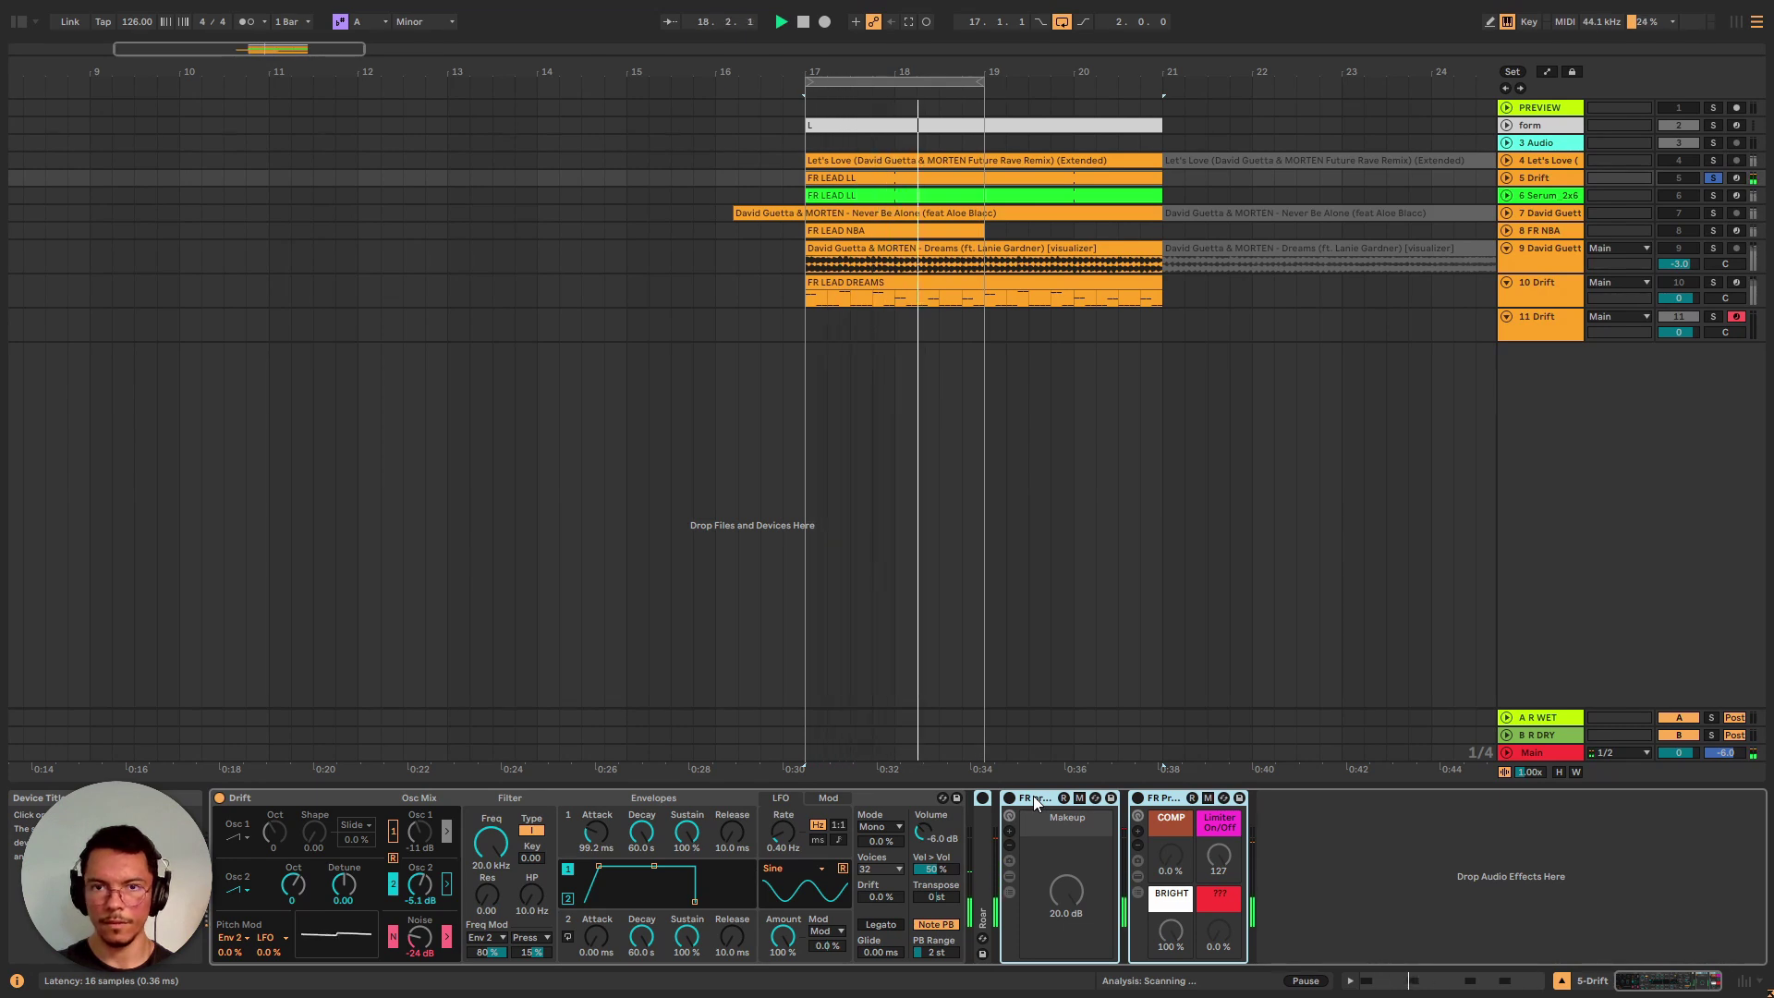
key("0")
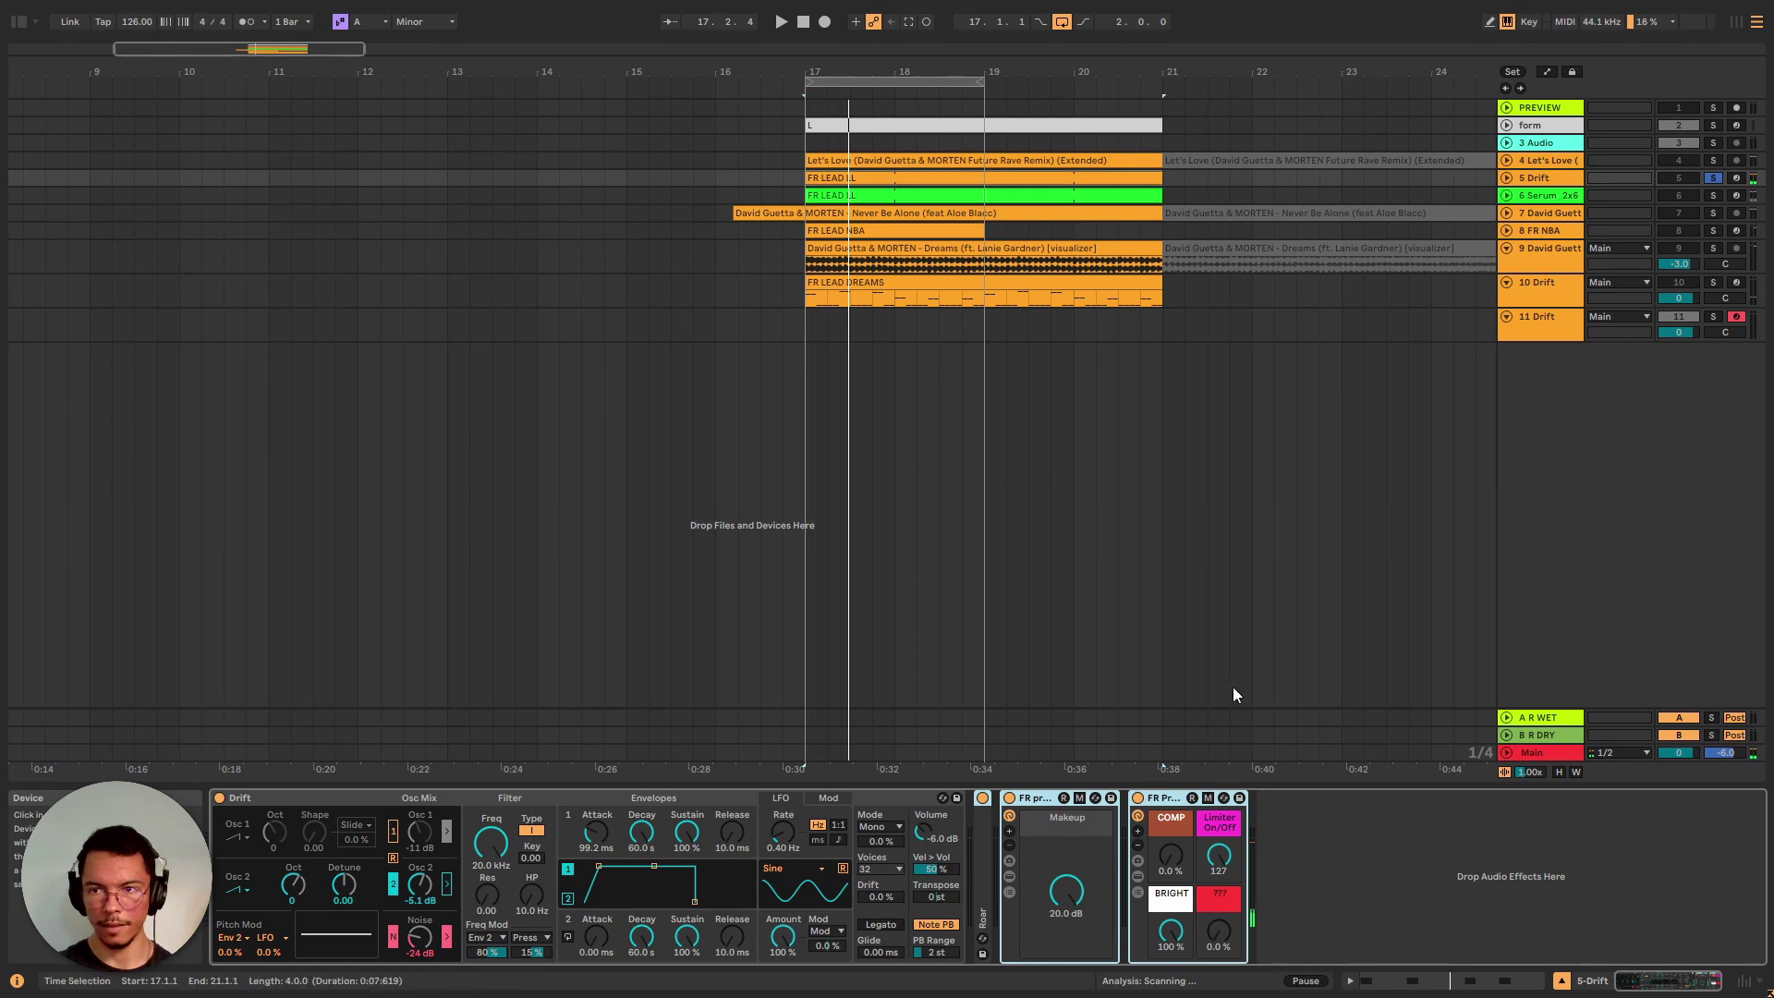
Step: Set the second modulation slot of the Drift on track 11 to Env 1 as source with 100% amount
left_click(1543, 290)
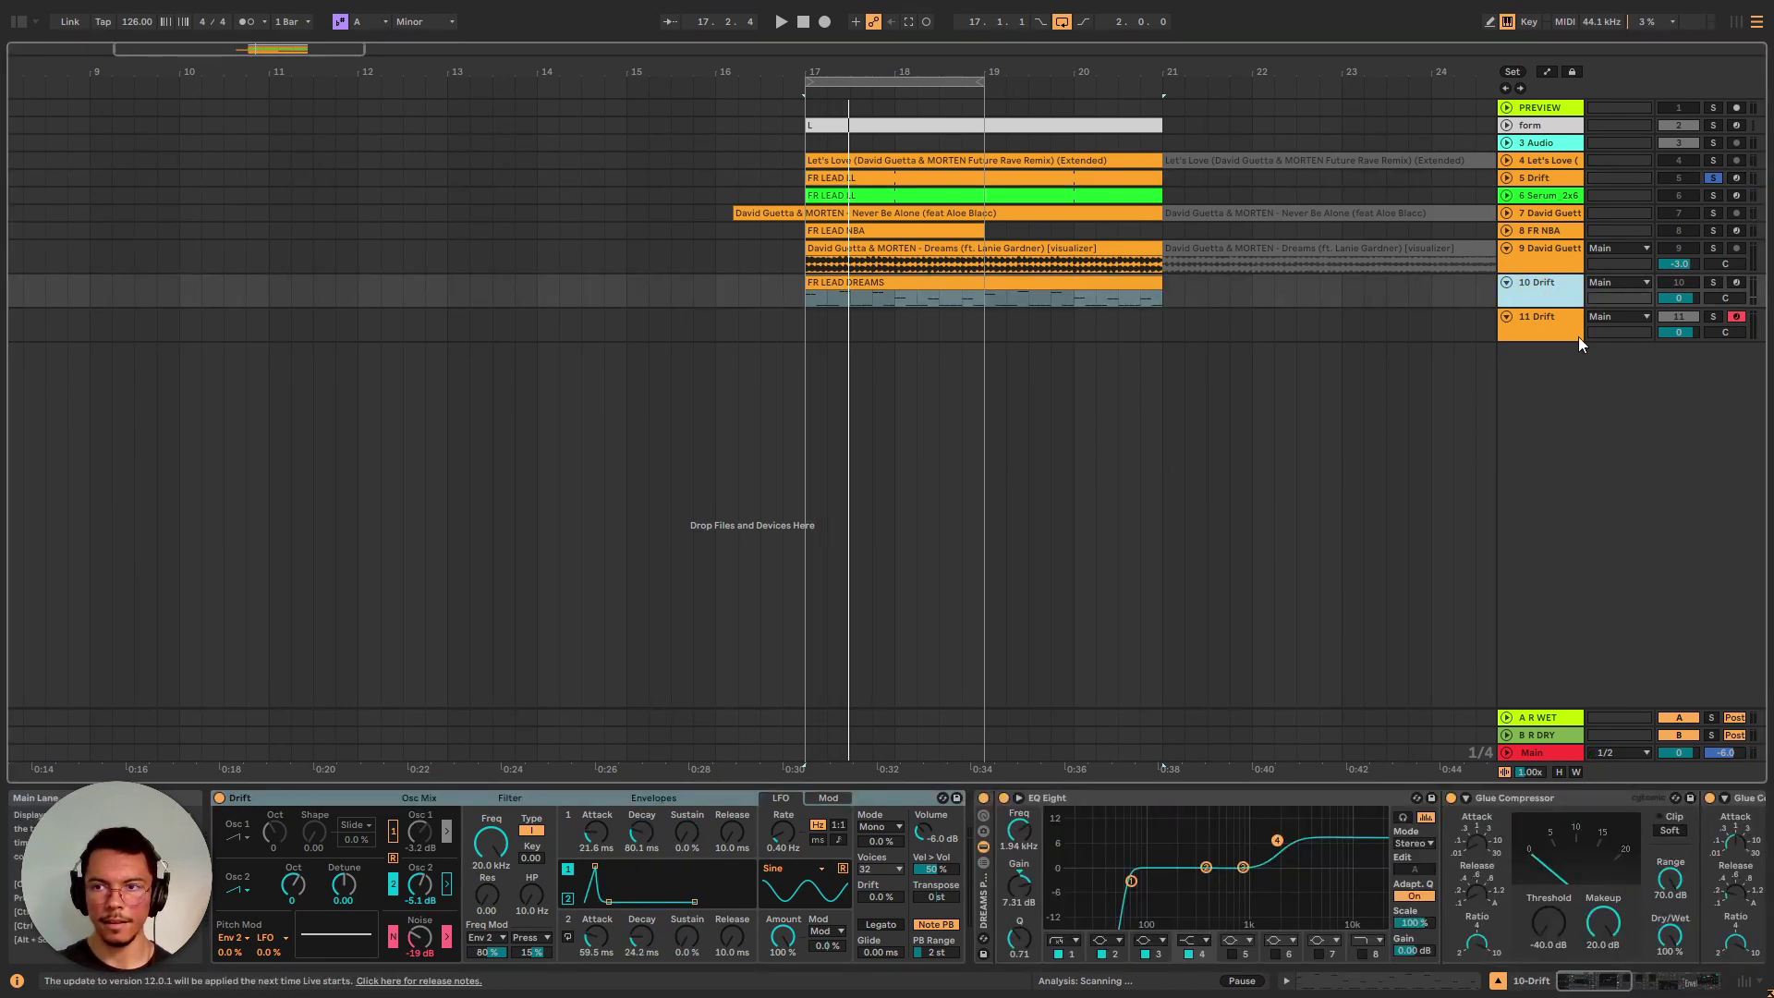
left_click(1549, 319)
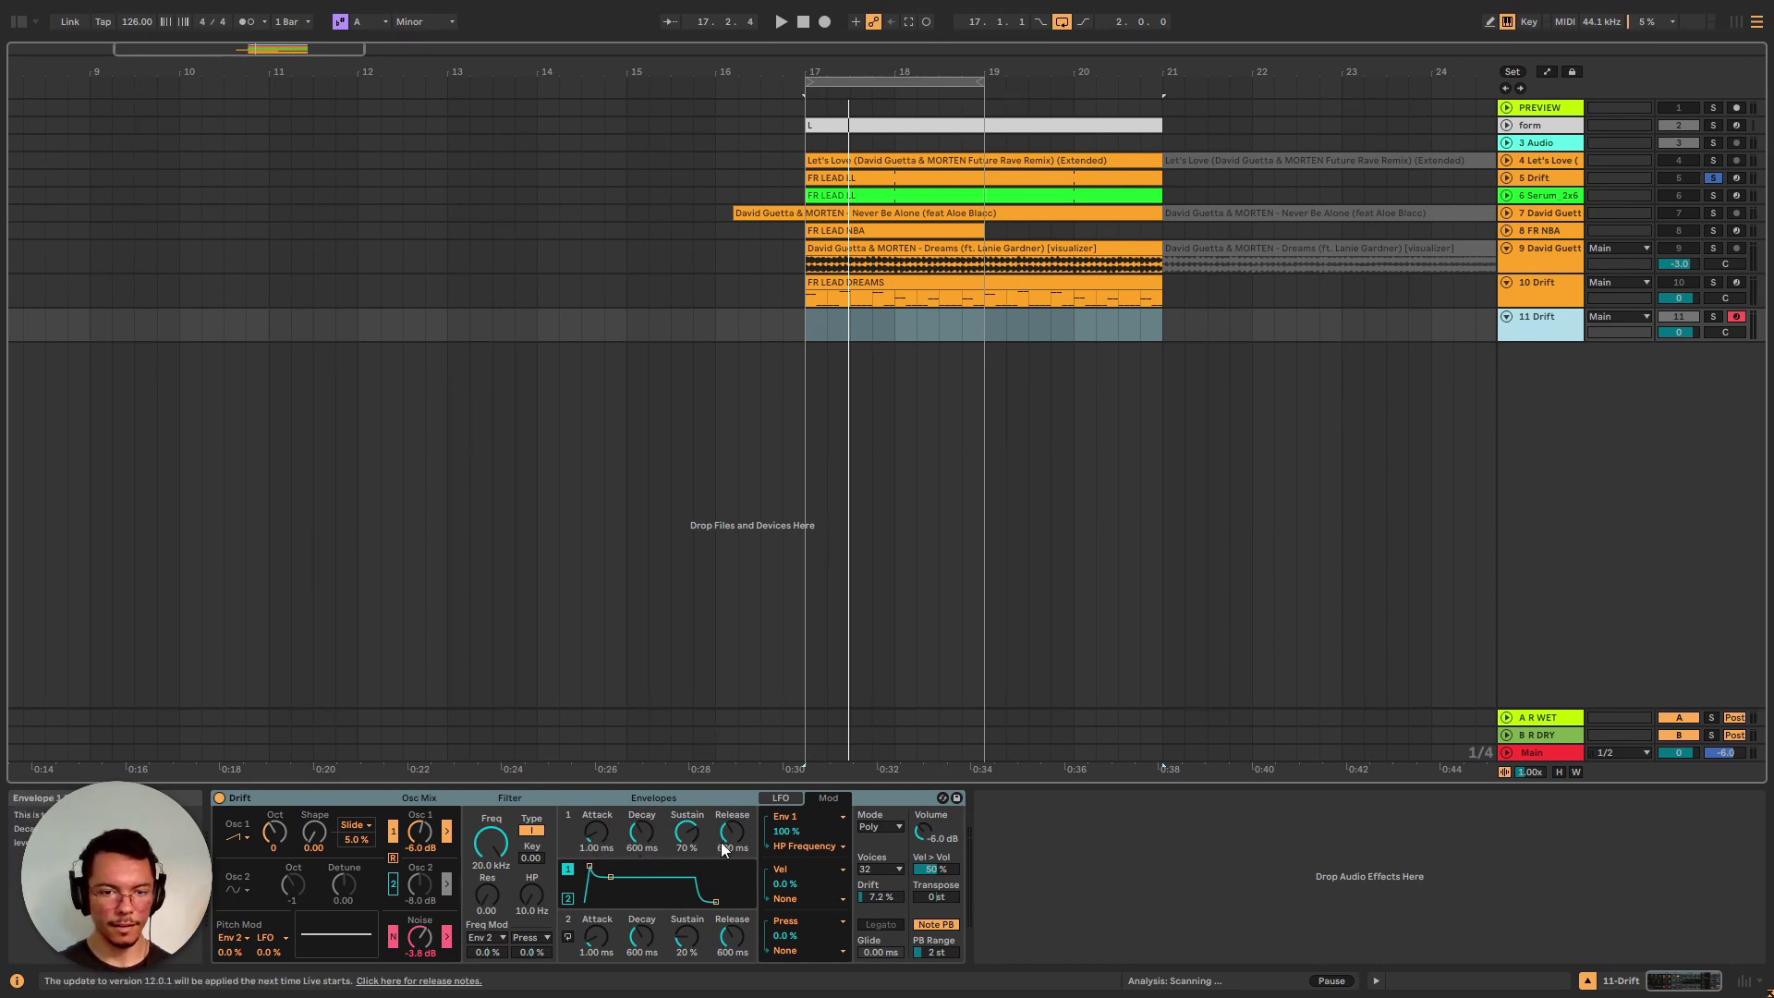
left_click(790, 884)
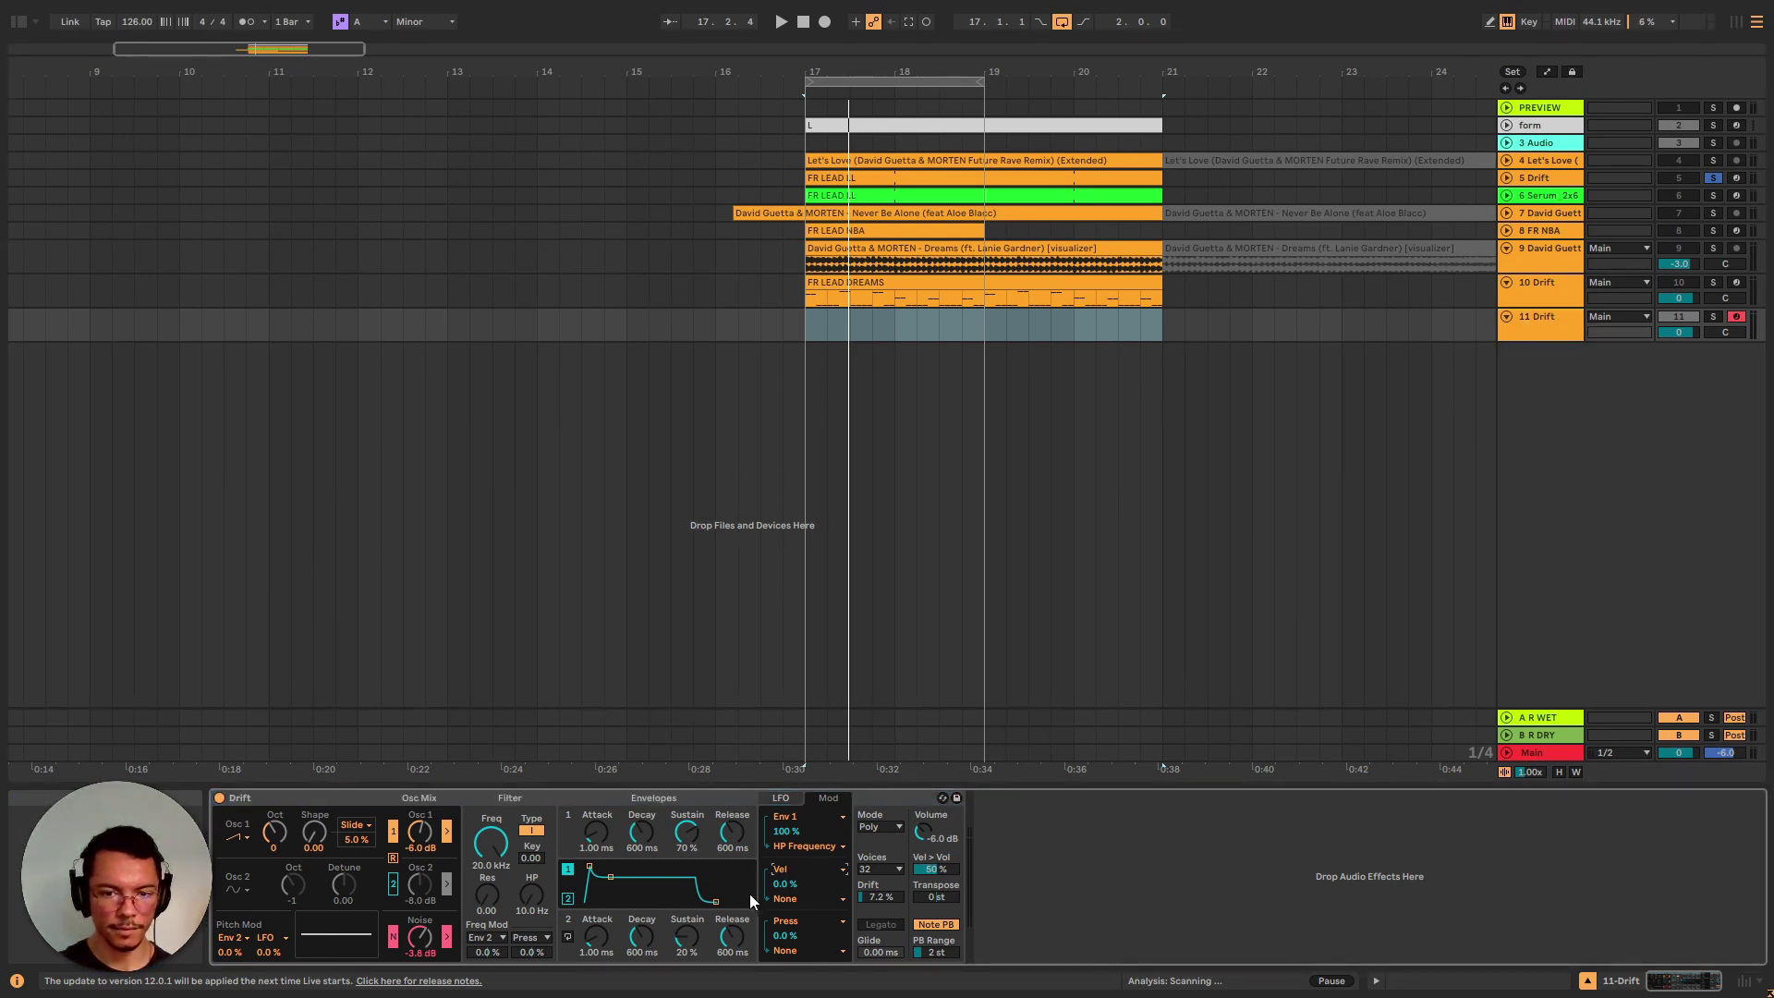
left_click(793, 870)
left_click(813, 760)
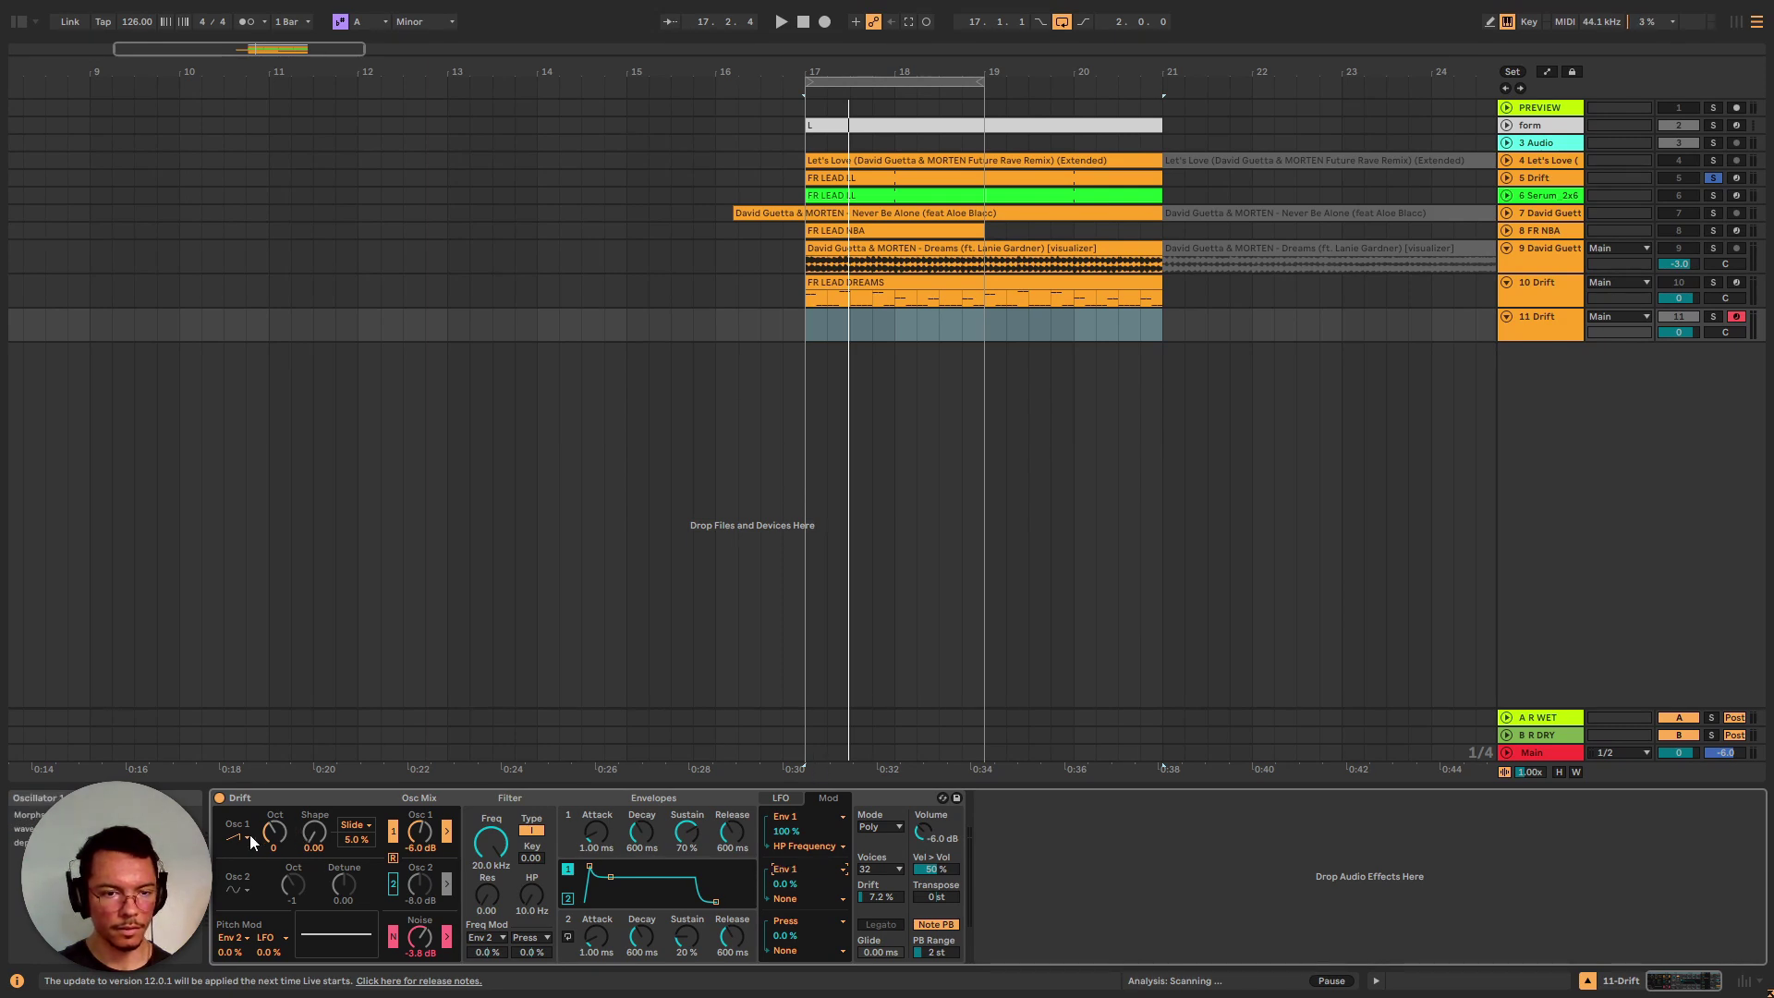
left_click_drag(792, 885, 793, 813)
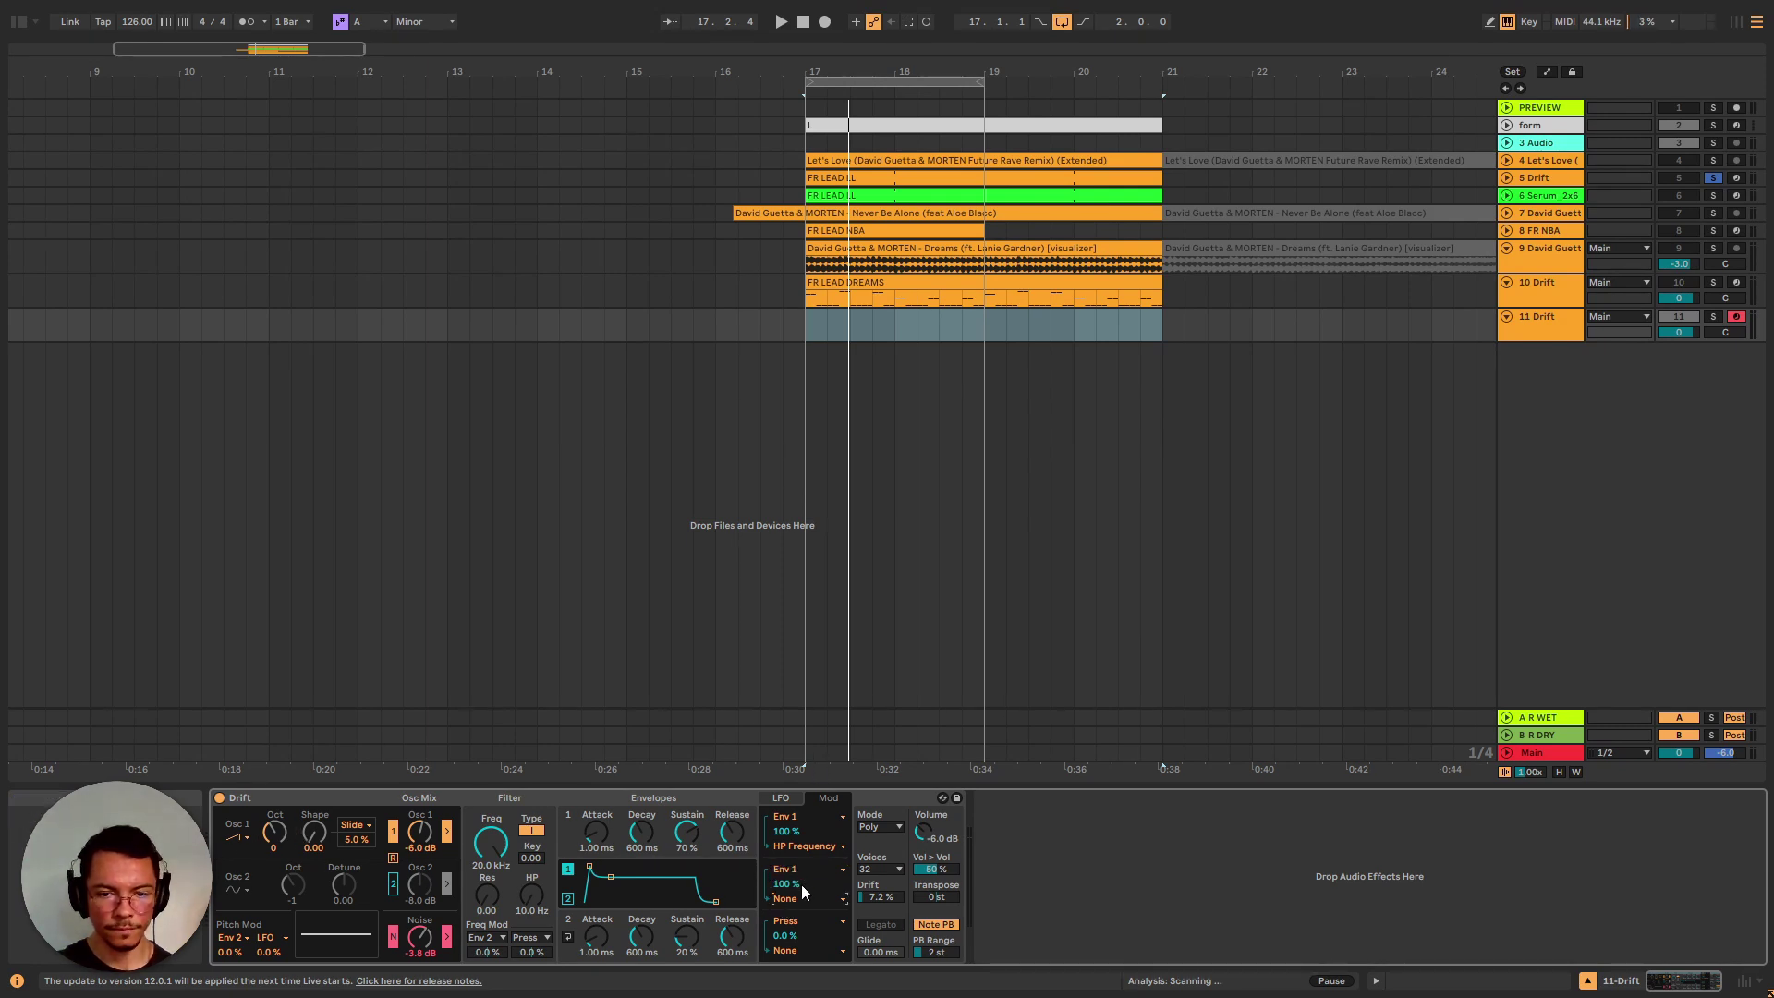
Step: Audition the Never Be Alone reference clip on track 7 against the FR NBA lead on track 8
left_click(978, 212)
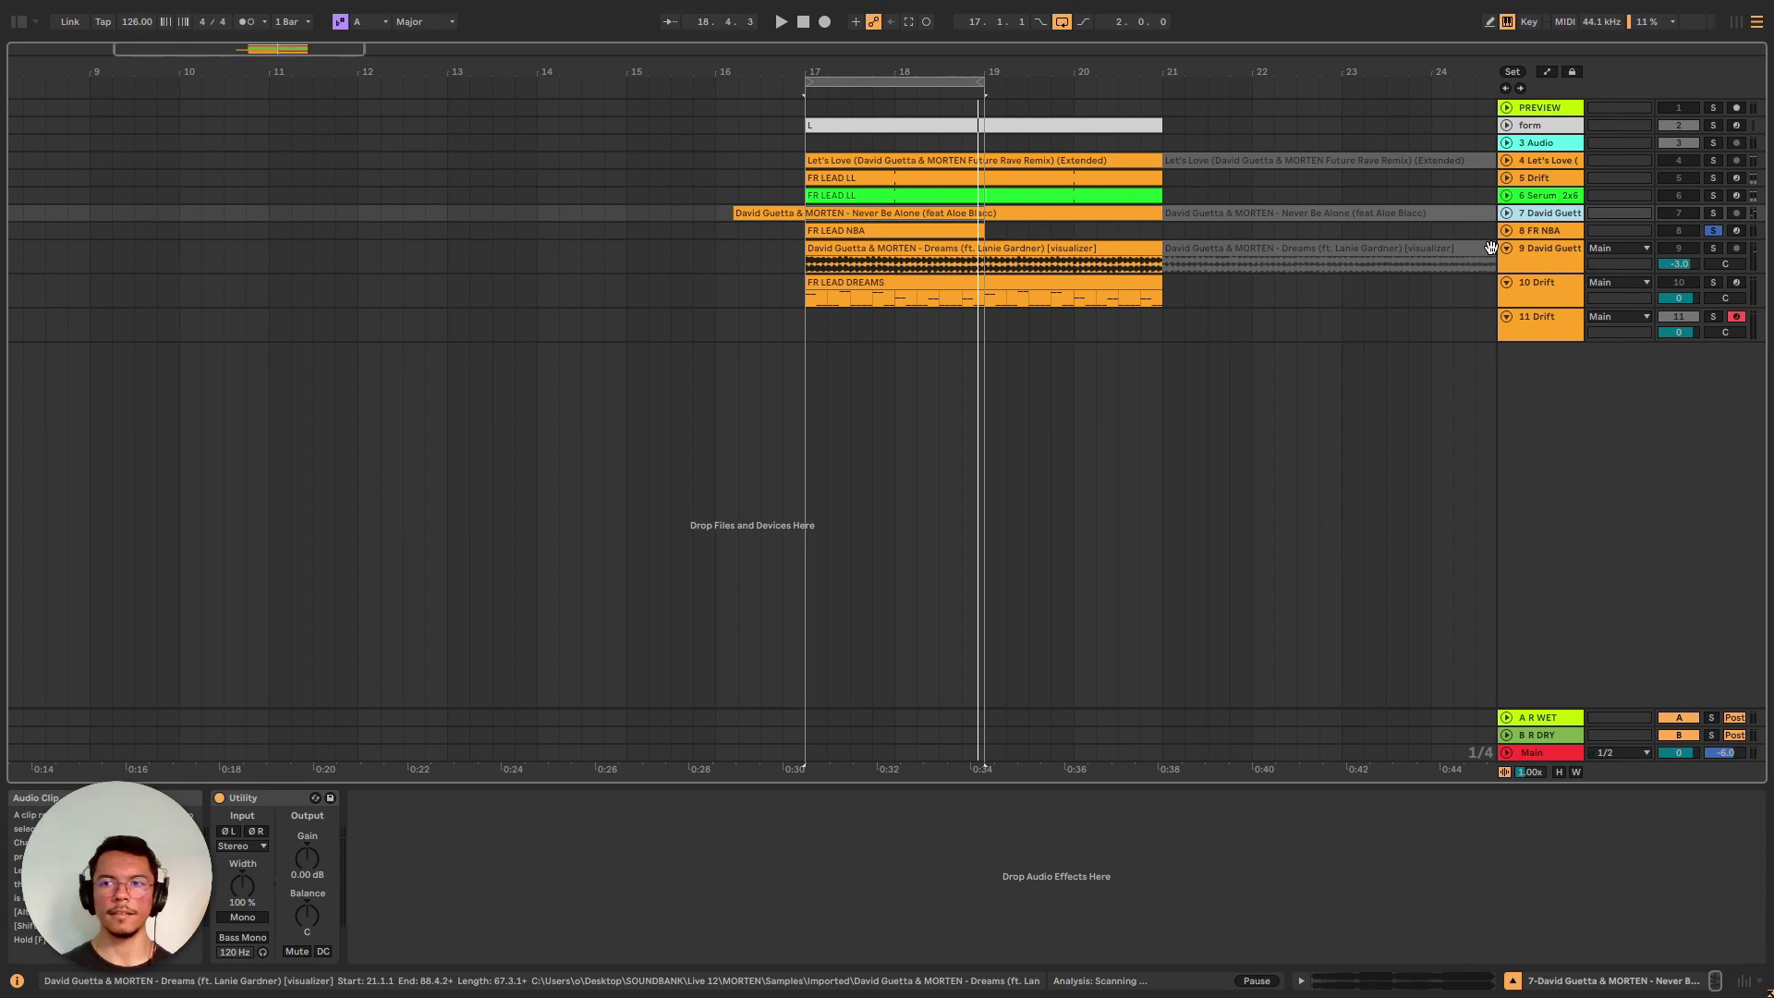